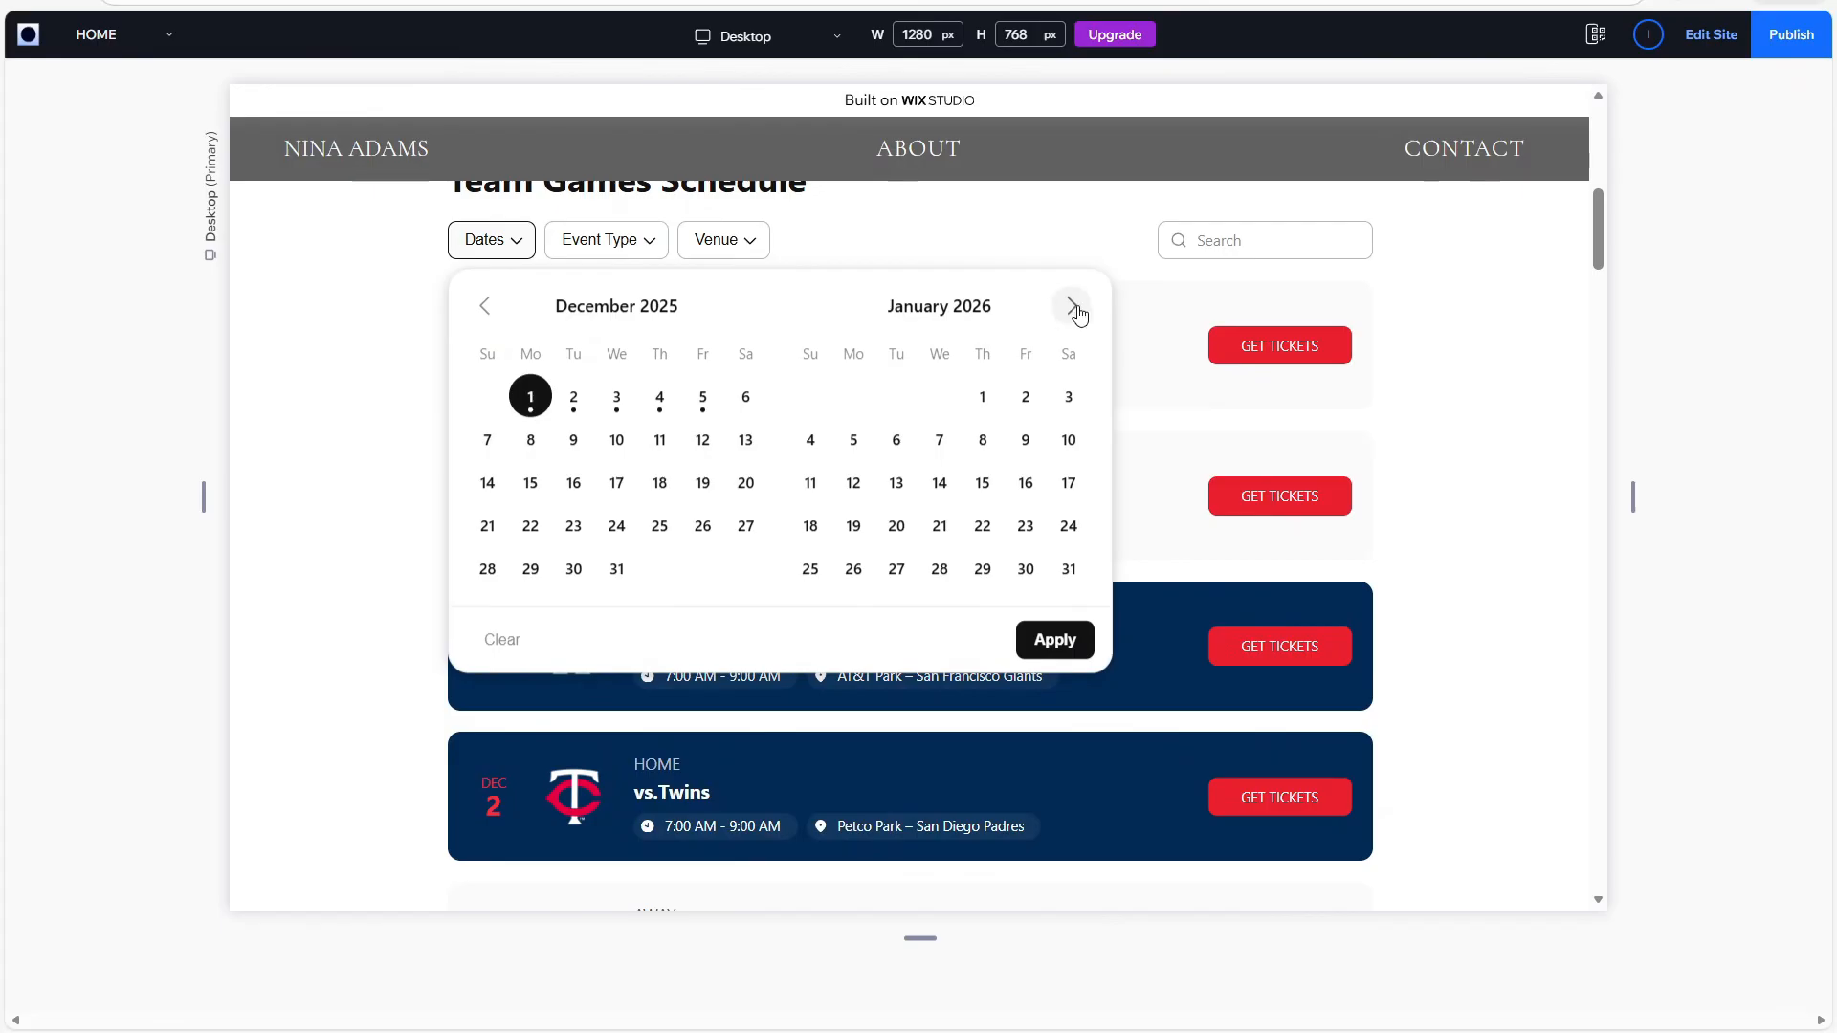
Step: Examine the published calendar's date filter through March and April 2026, plus its event type and venue filters
{"action": "left_click", "coordinate": [1072, 307]}
{"action": "left_click", "coordinate": [1072, 307]}
{"action": "left_click", "coordinate": [1073, 307]}
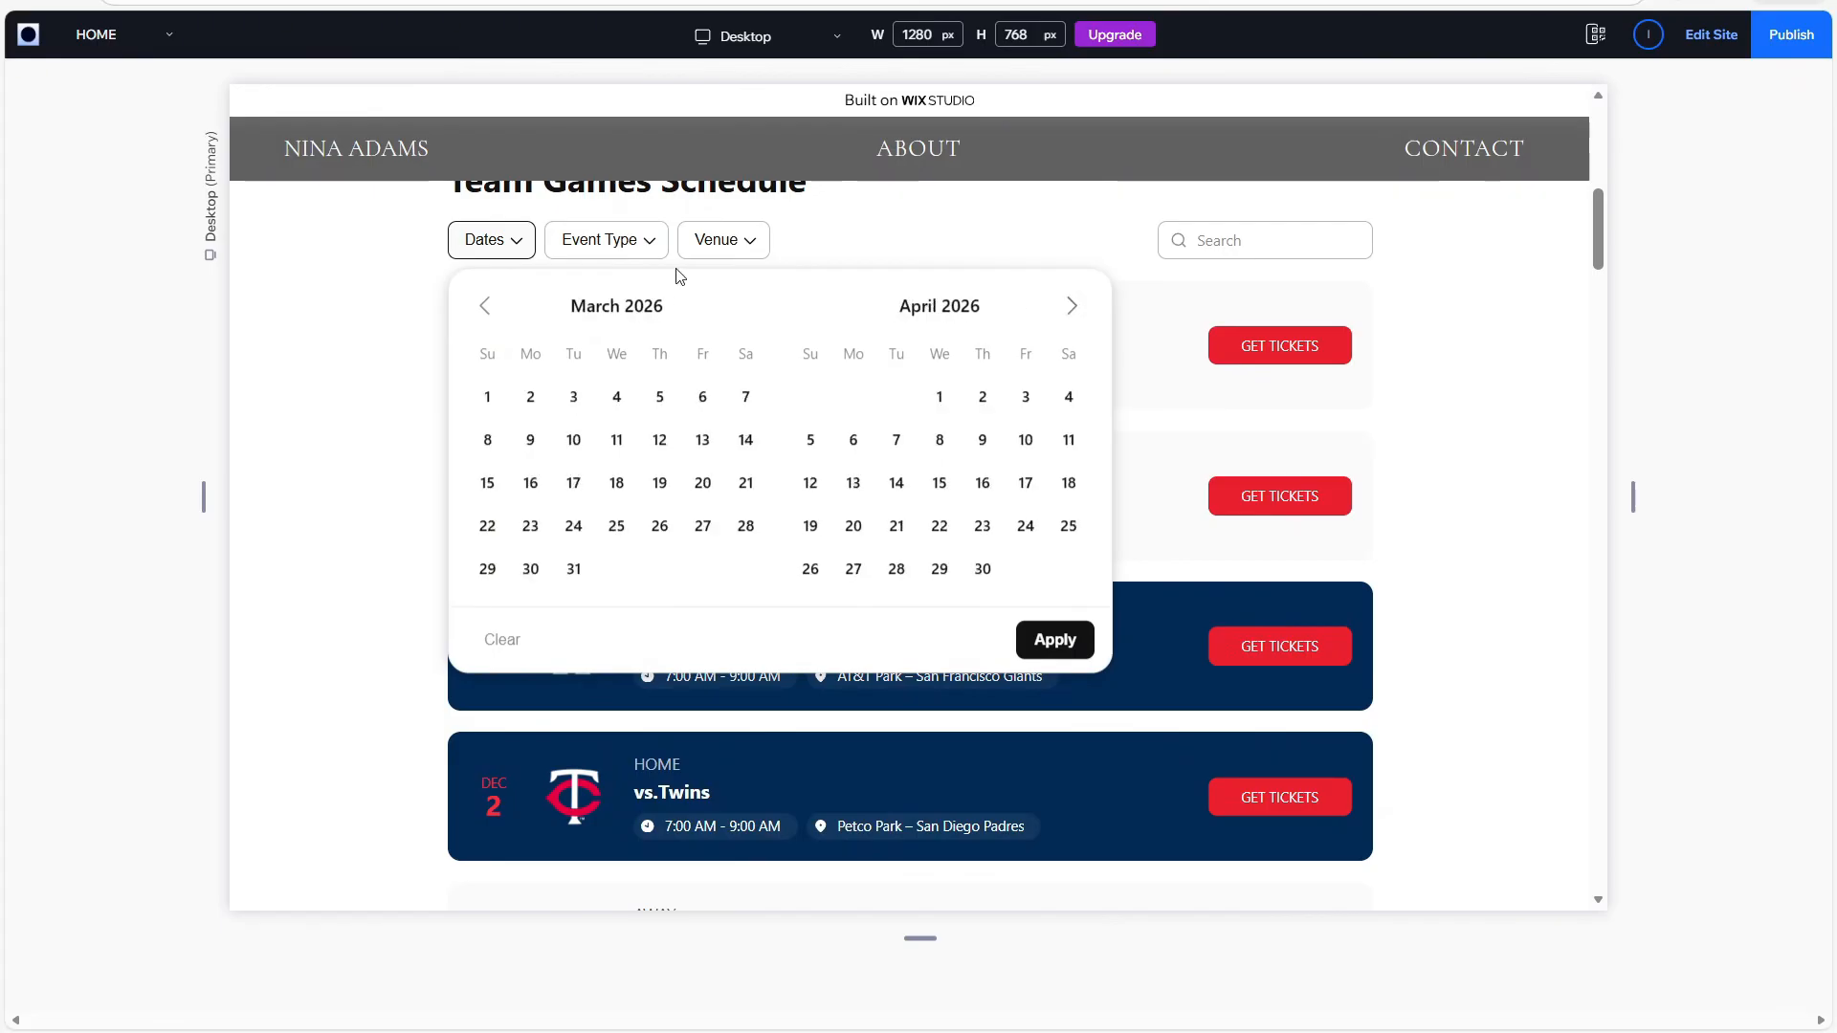
{"action": "left_click", "coordinate": [565, 239]}
{"action": "left_click", "coordinate": [743, 235]}
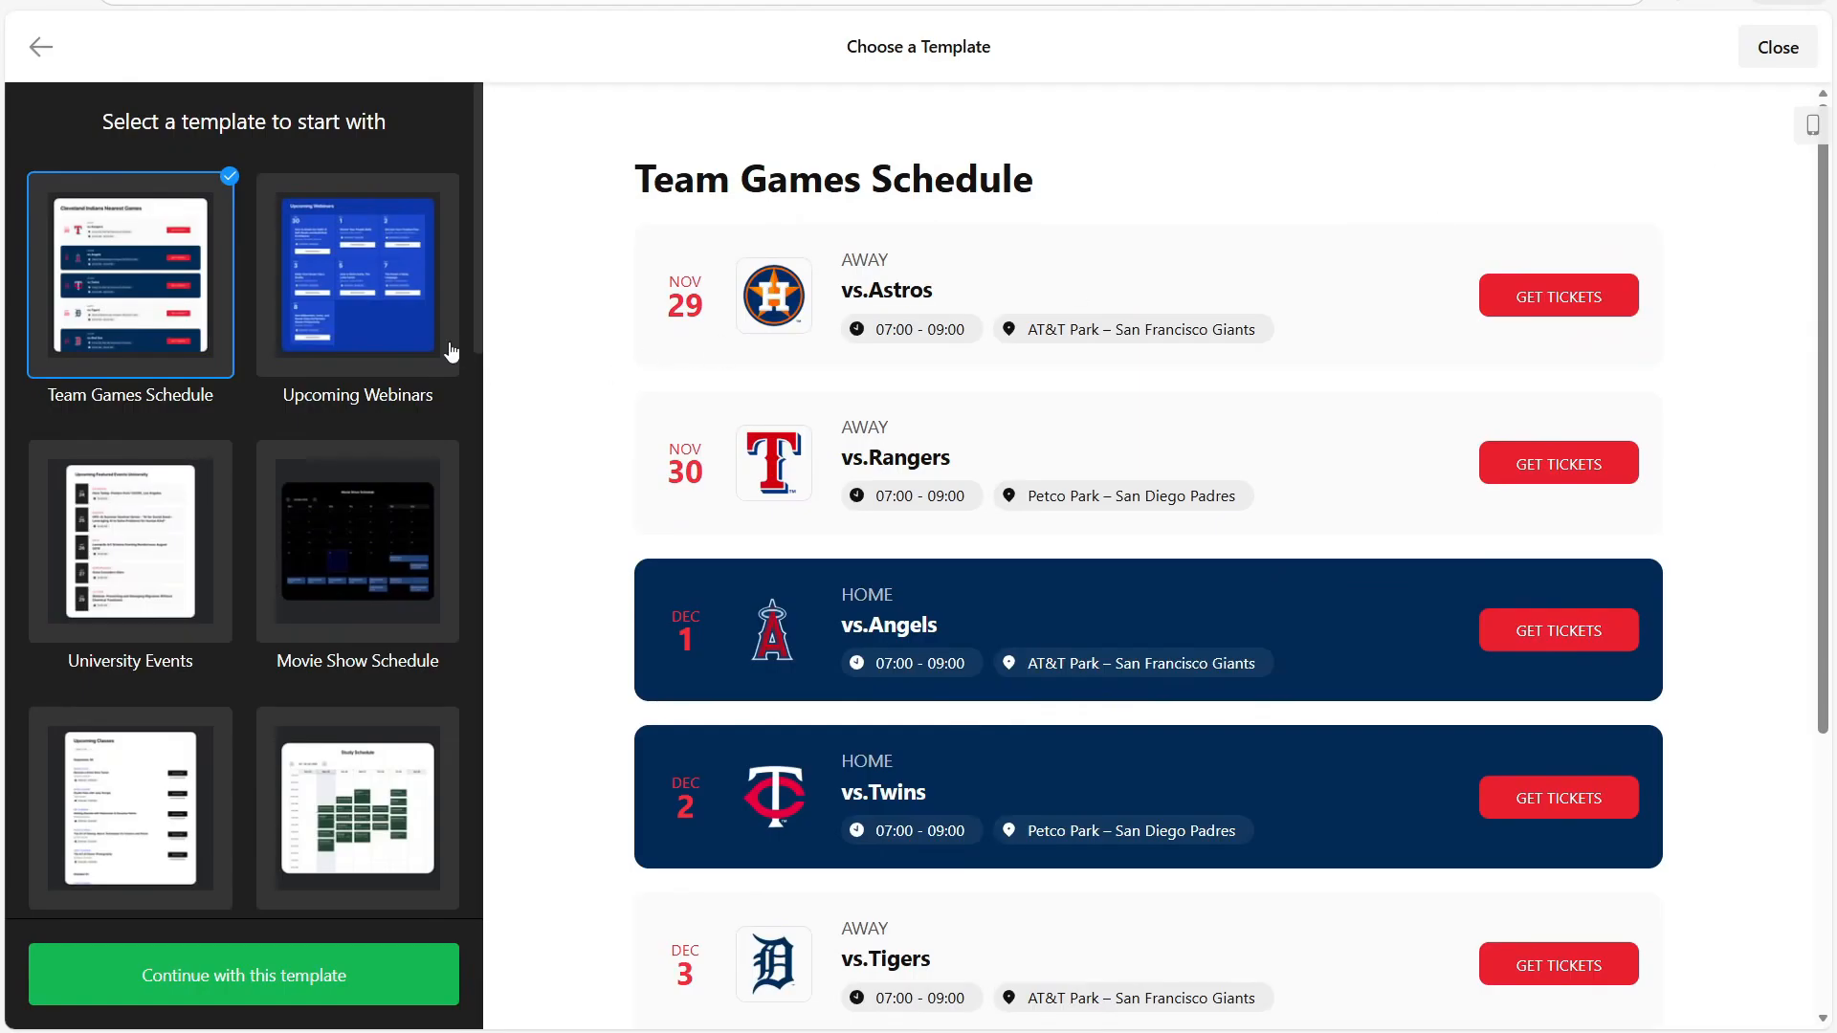
Step: Preview the Upcoming Webinars, University Events, Movie Show Schedule, Upcoming Classes and Weekly School Schedule templates, browsing the school schedule by week
{"action": "left_click", "coordinate": [452, 353]}
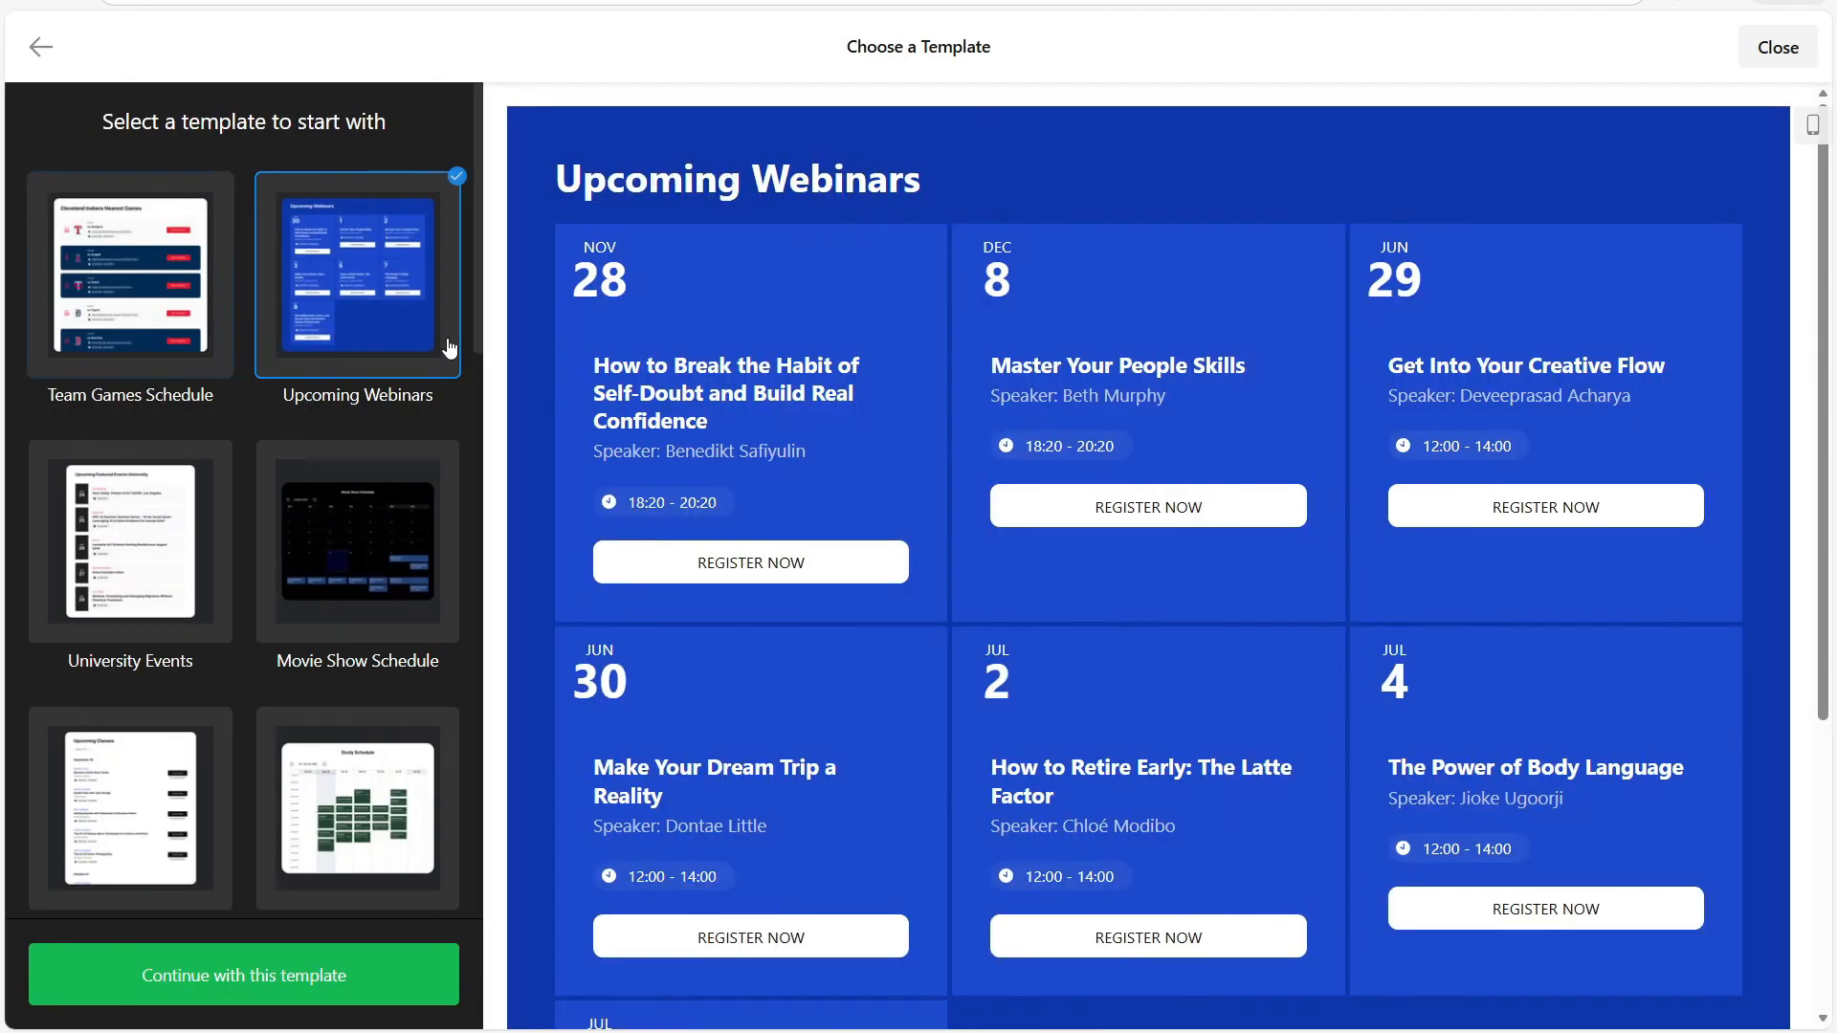
{"action": "left_click", "coordinate": [150, 498]}
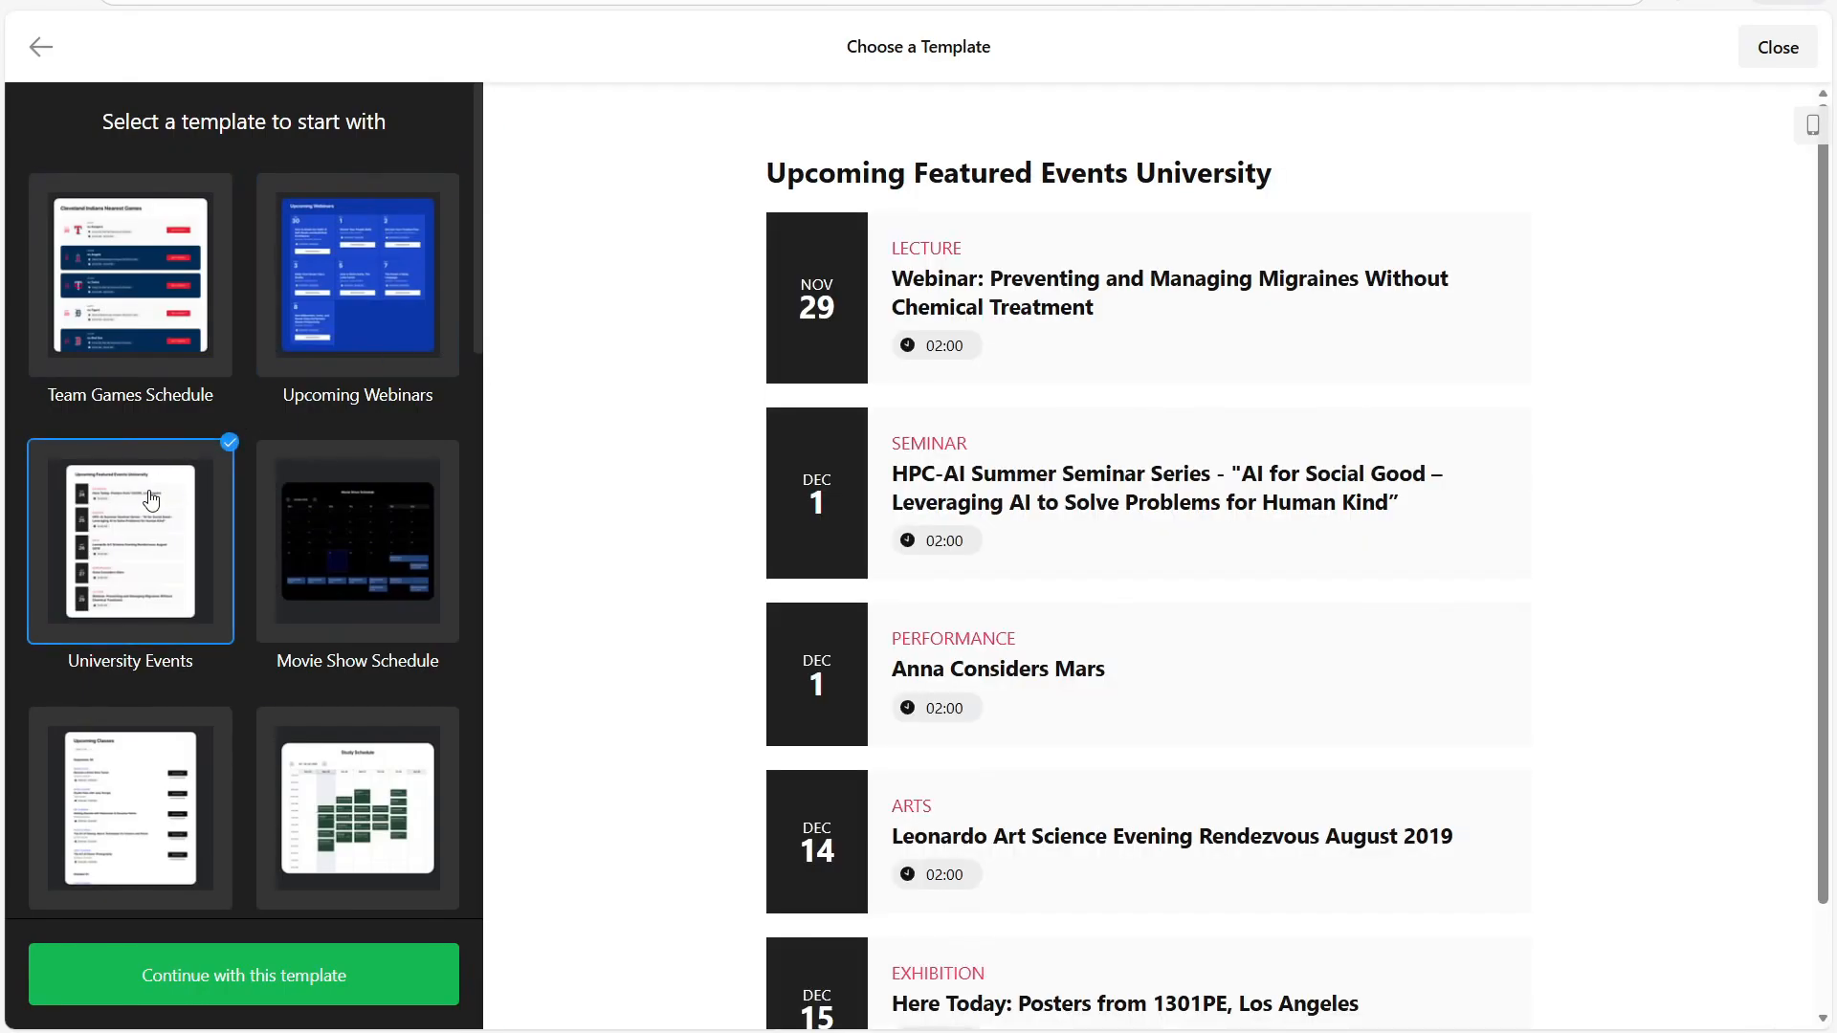
{"action": "left_click", "coordinate": [319, 521]}
{"action": "scroll", "coordinate": [320, 521], "scroll_direction": "down", "scroll_amount": 2}
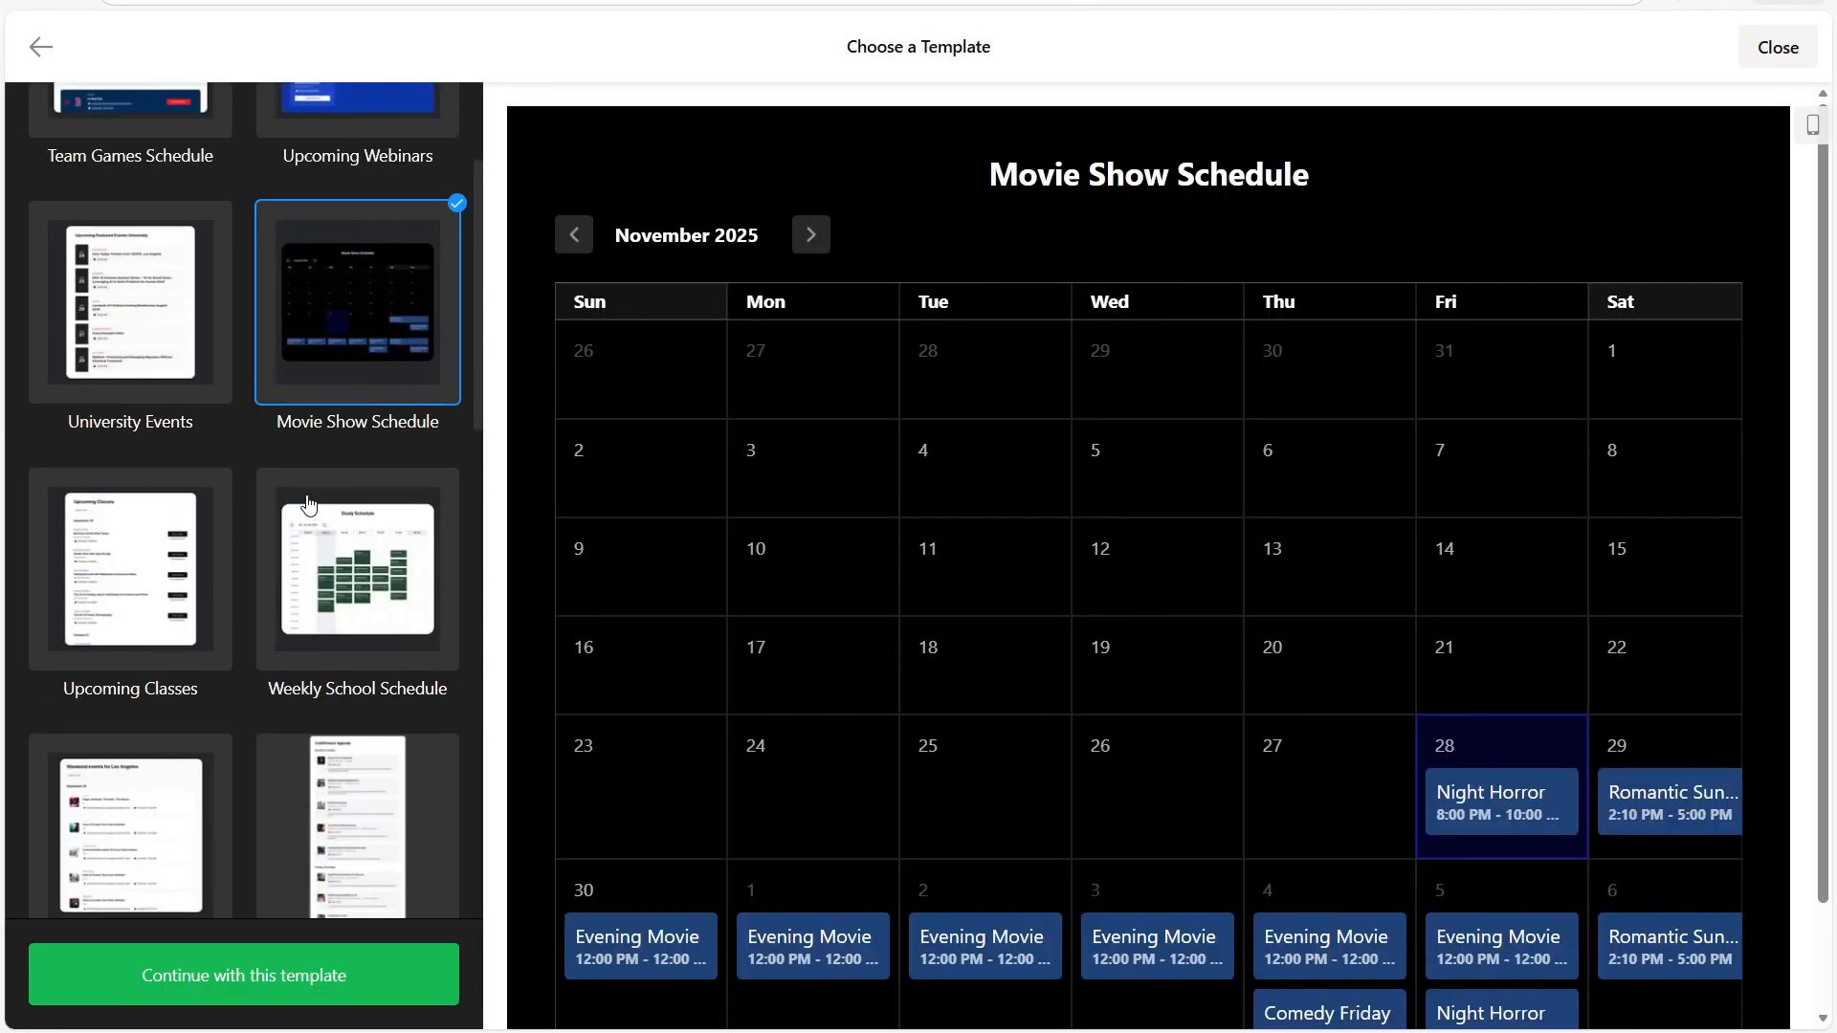
{"action": "left_click", "coordinate": [139, 521]}
{"action": "scroll", "coordinate": [137, 522], "scroll_direction": "down", "scroll_amount": 1}
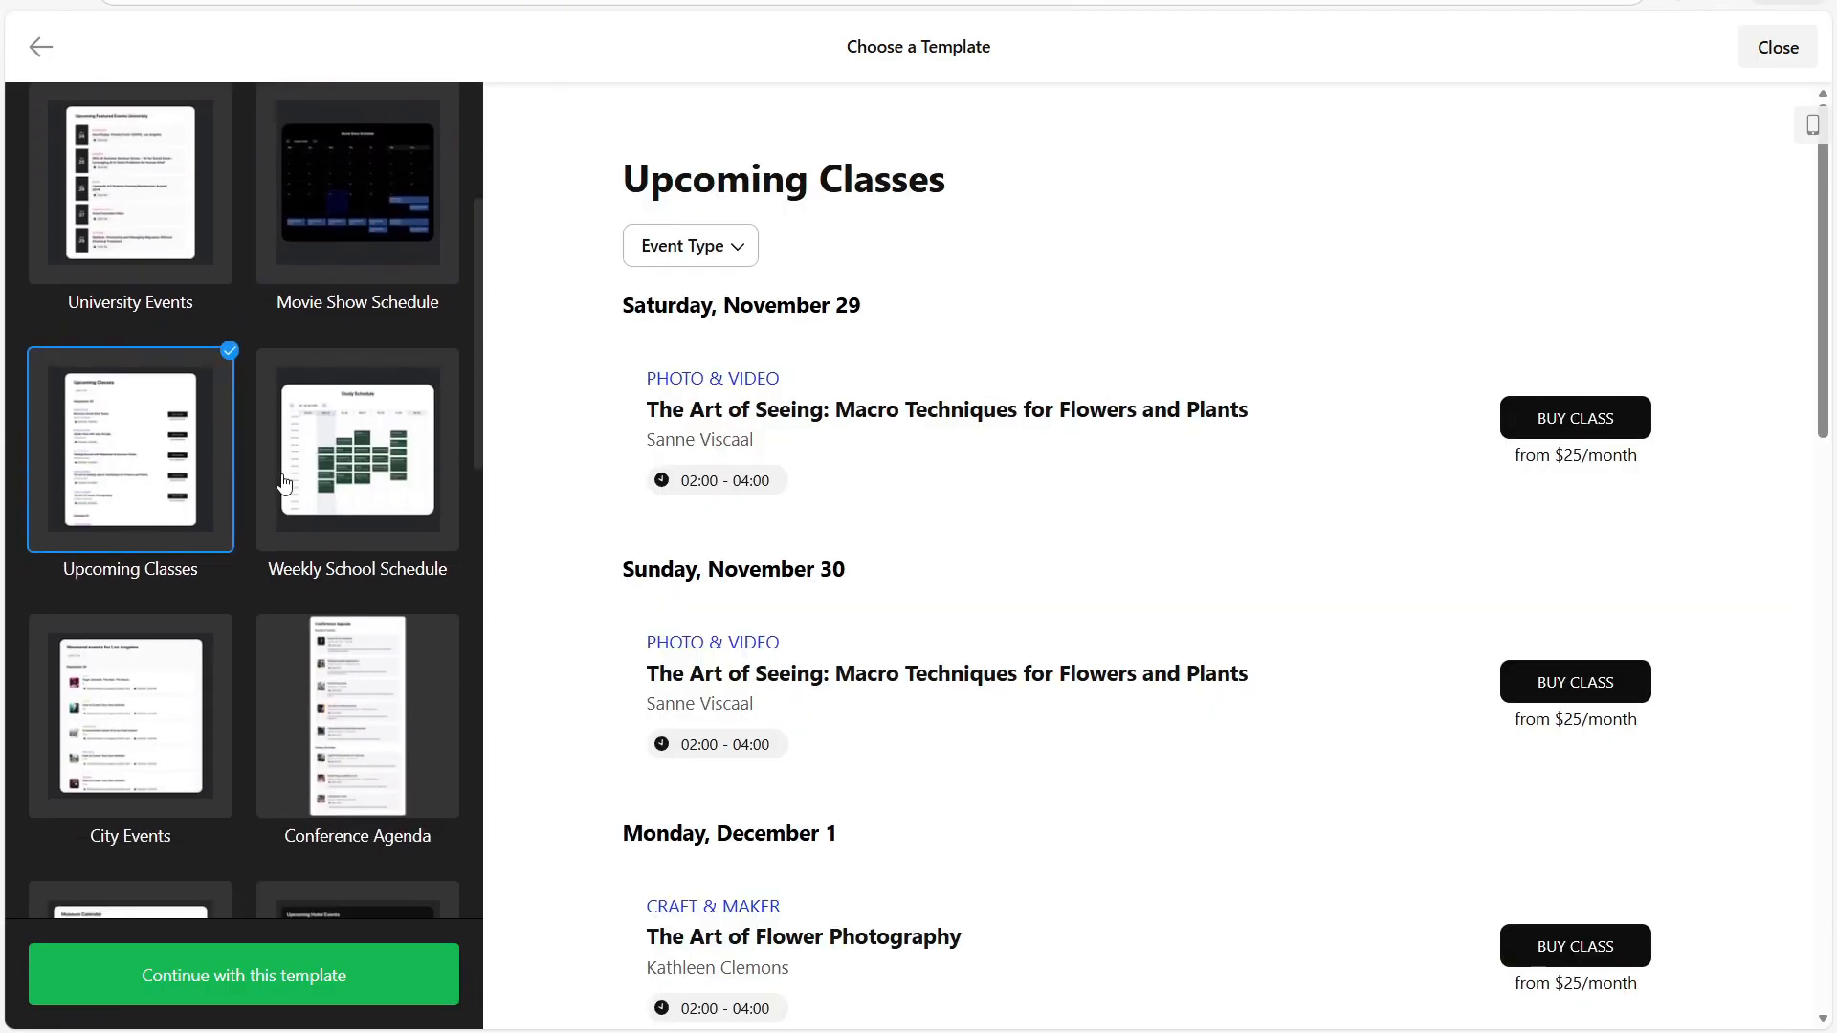
{"action": "left_click", "coordinate": [354, 471]}
{"action": "left_click", "coordinate": [787, 195]}
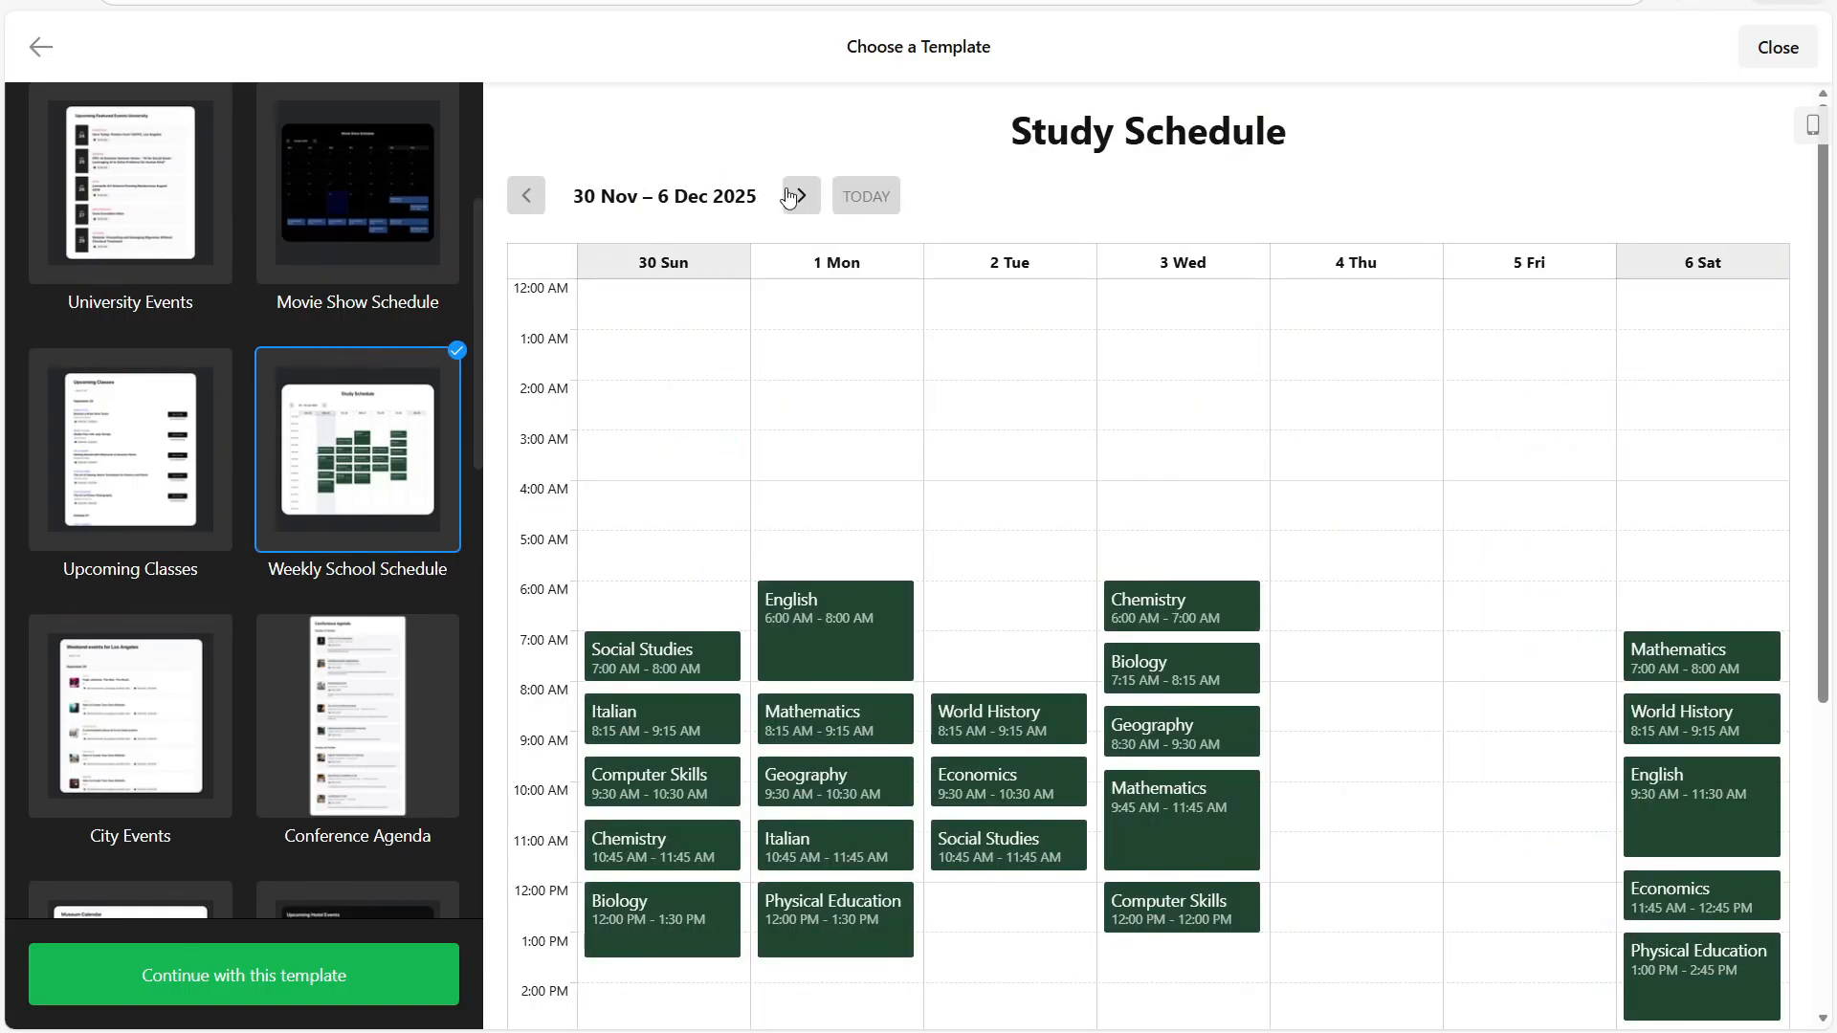
{"action": "left_click", "coordinate": [786, 195]}
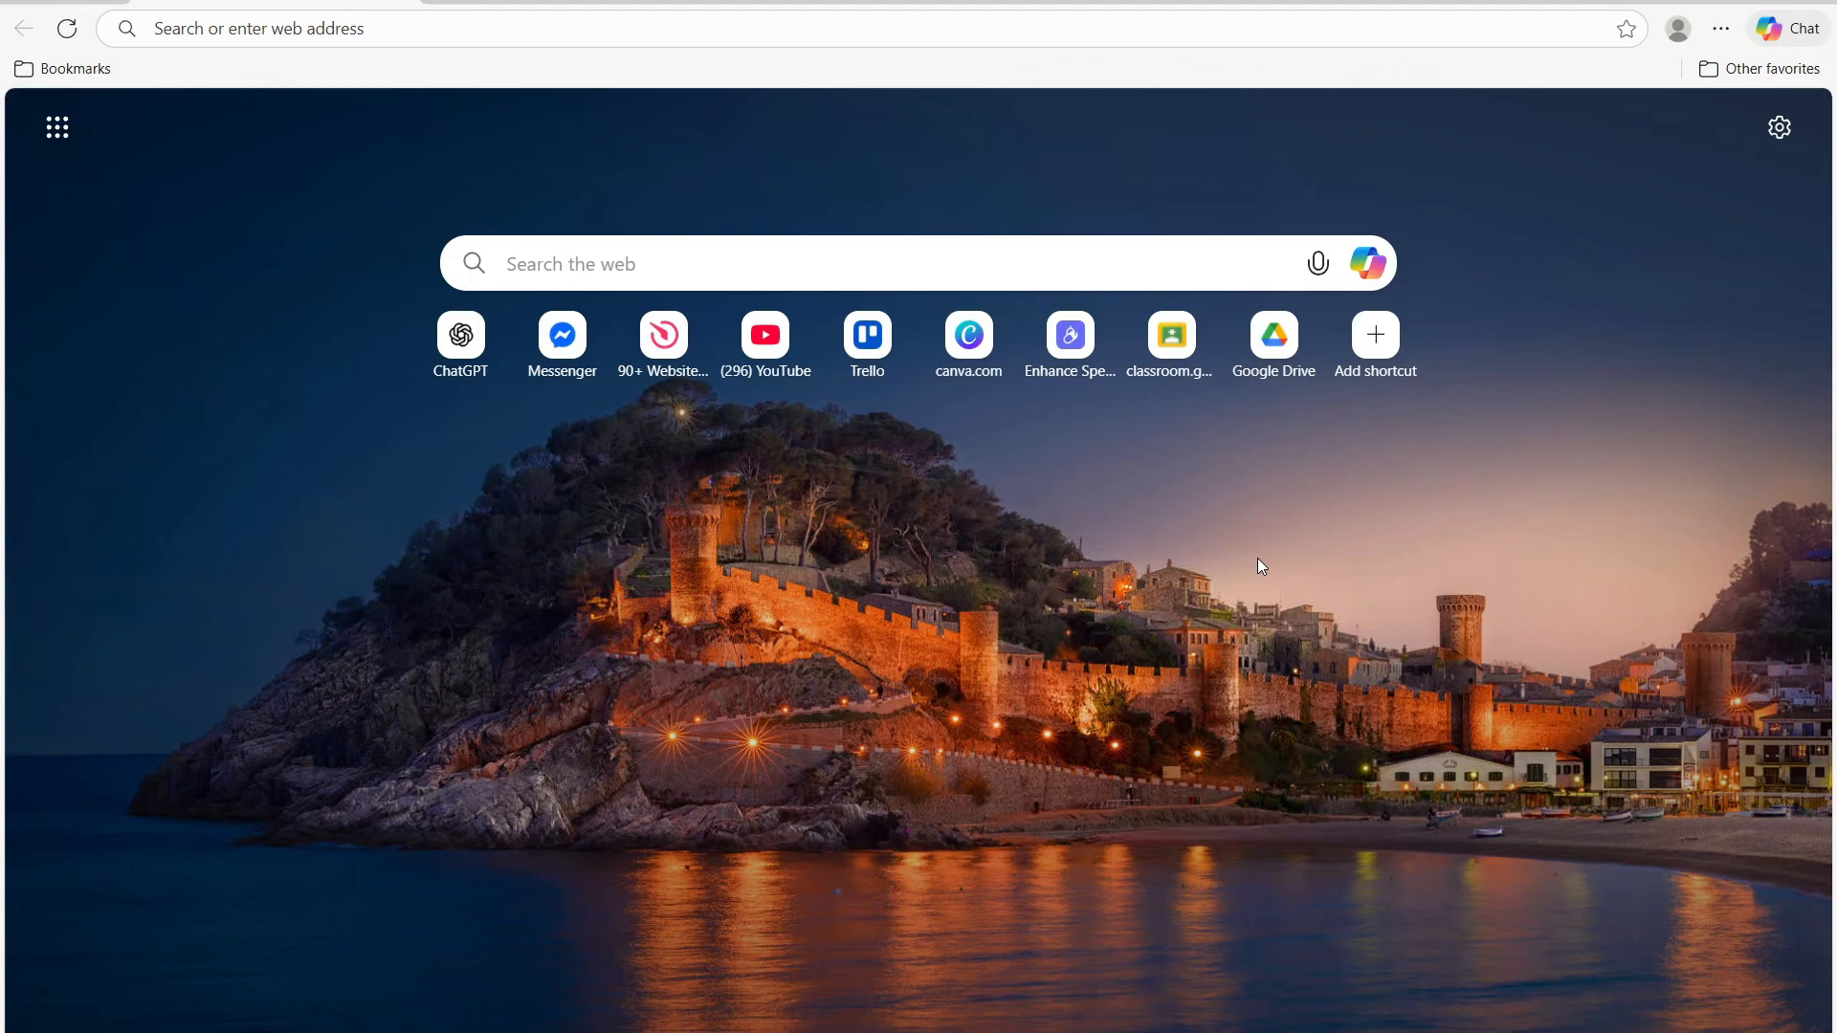
{"action": "left_click", "coordinate": [505, 28]}
{"action": "type", "text": "https://go.elfsight.io/click?pid=3141&offer_id=3"}
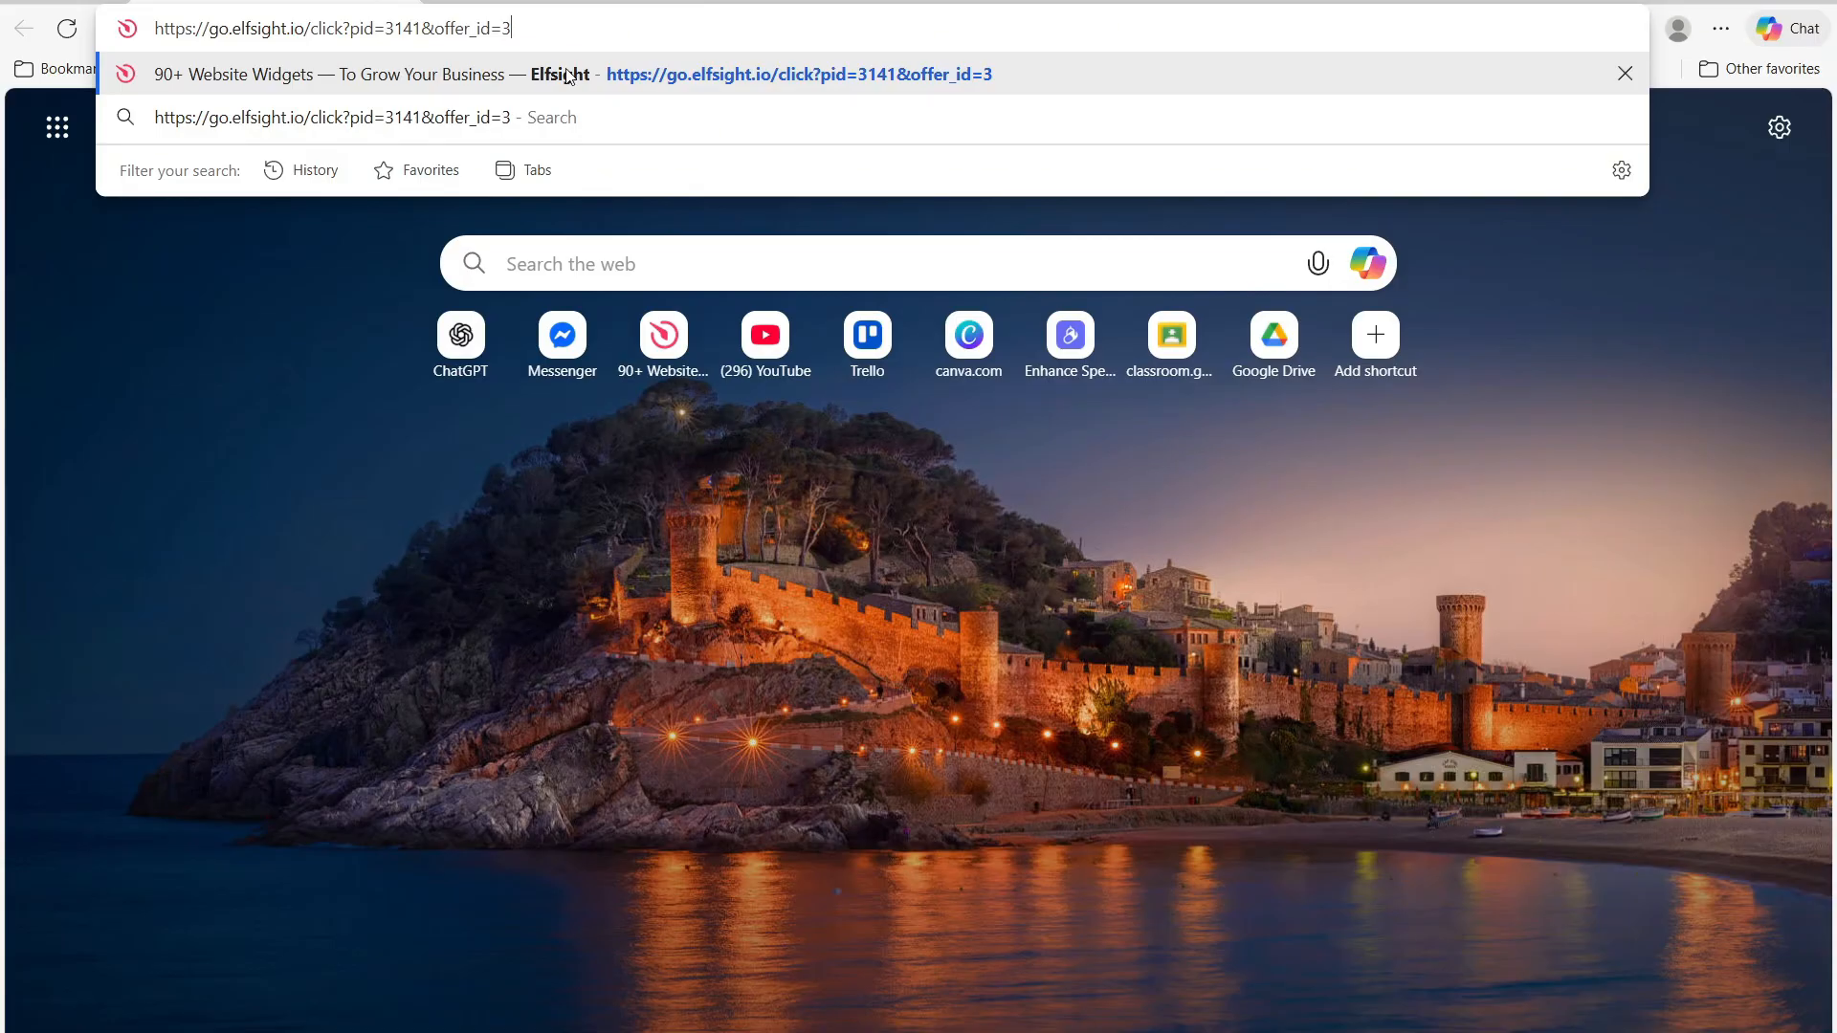
{"action": "left_click", "coordinate": [568, 76]}
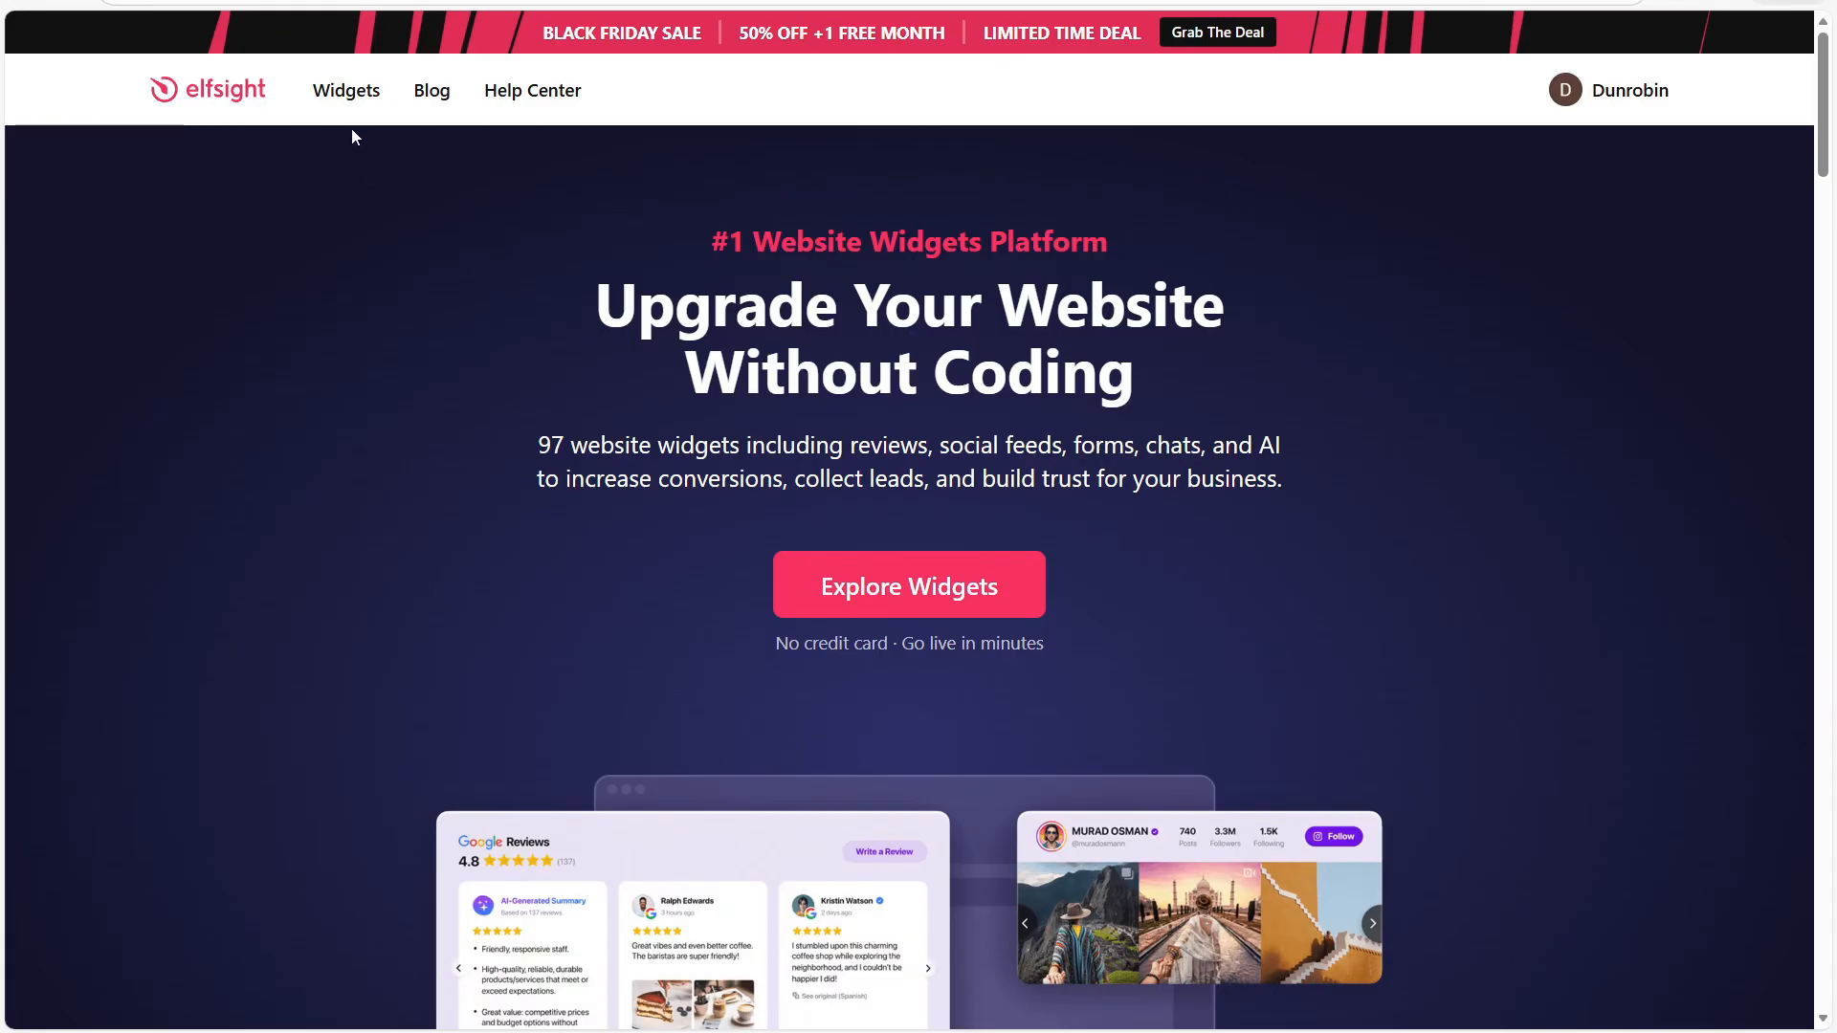
Step: Find the Event Calendar widget among the tools and start creating it for free
{"action": "mouse_move", "coordinate": [352, 111]}
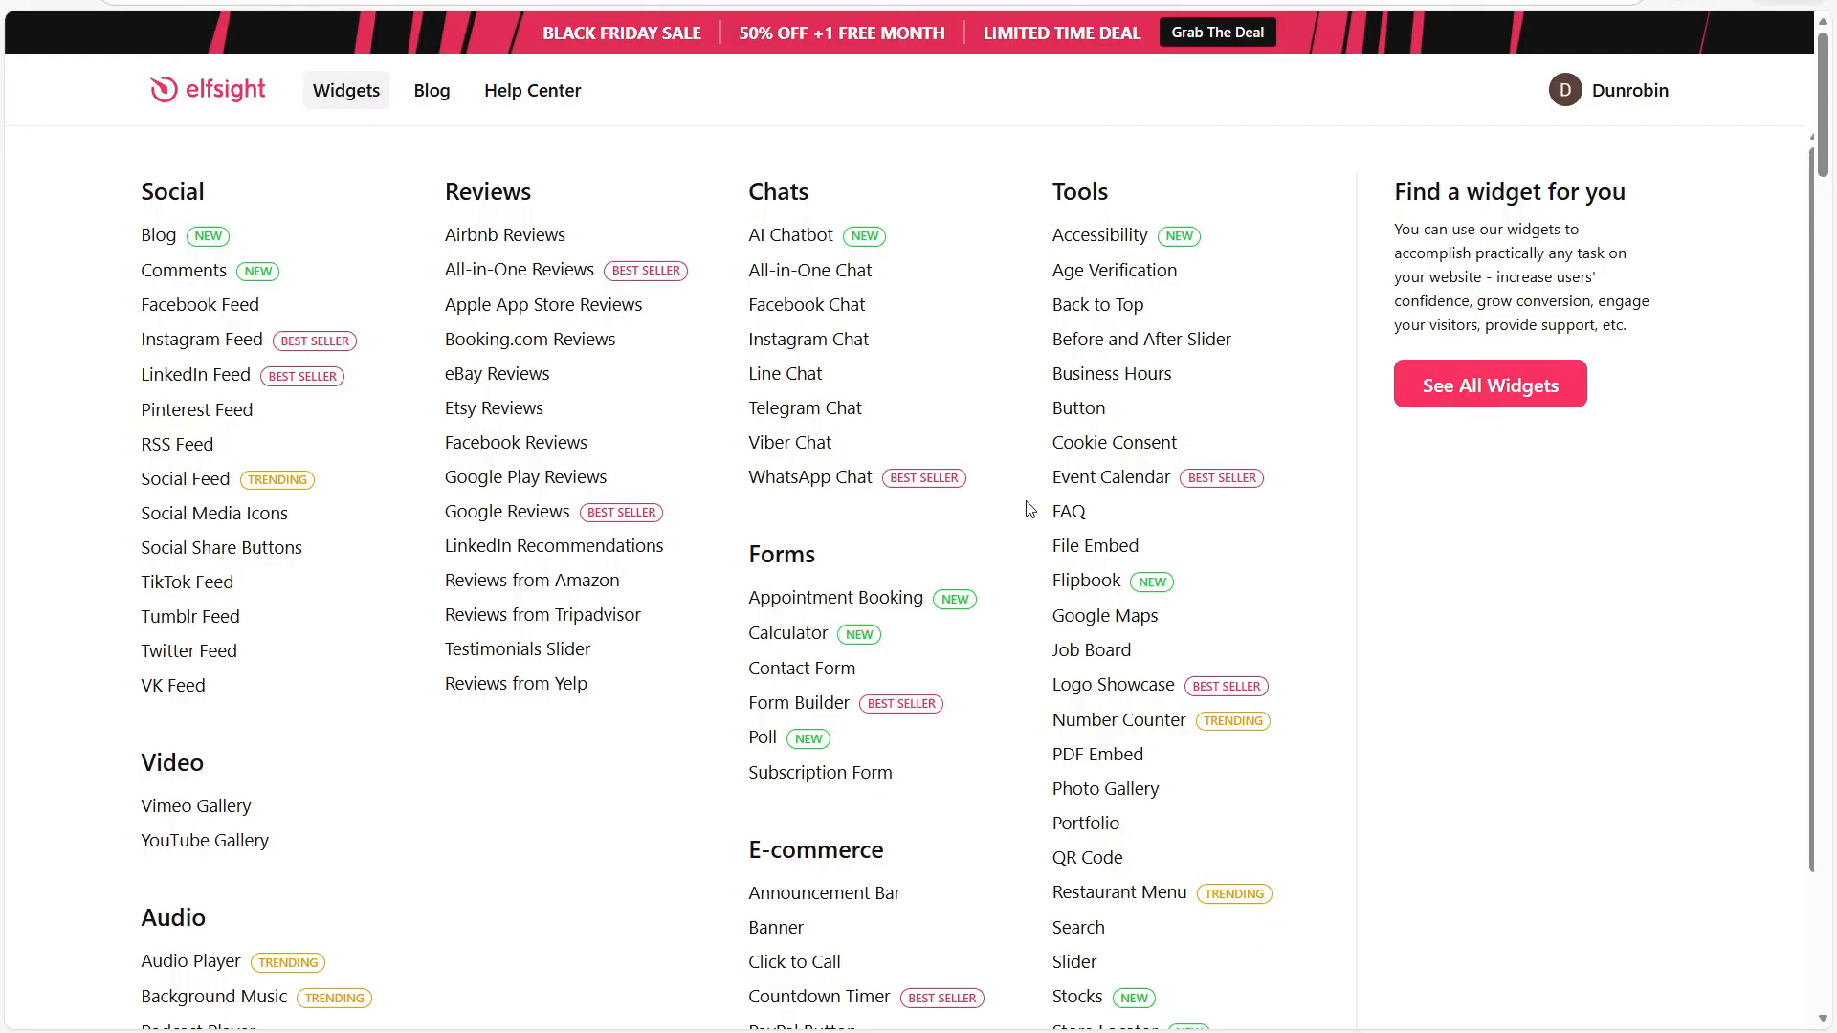
{"action": "left_click", "coordinate": [1129, 482]}
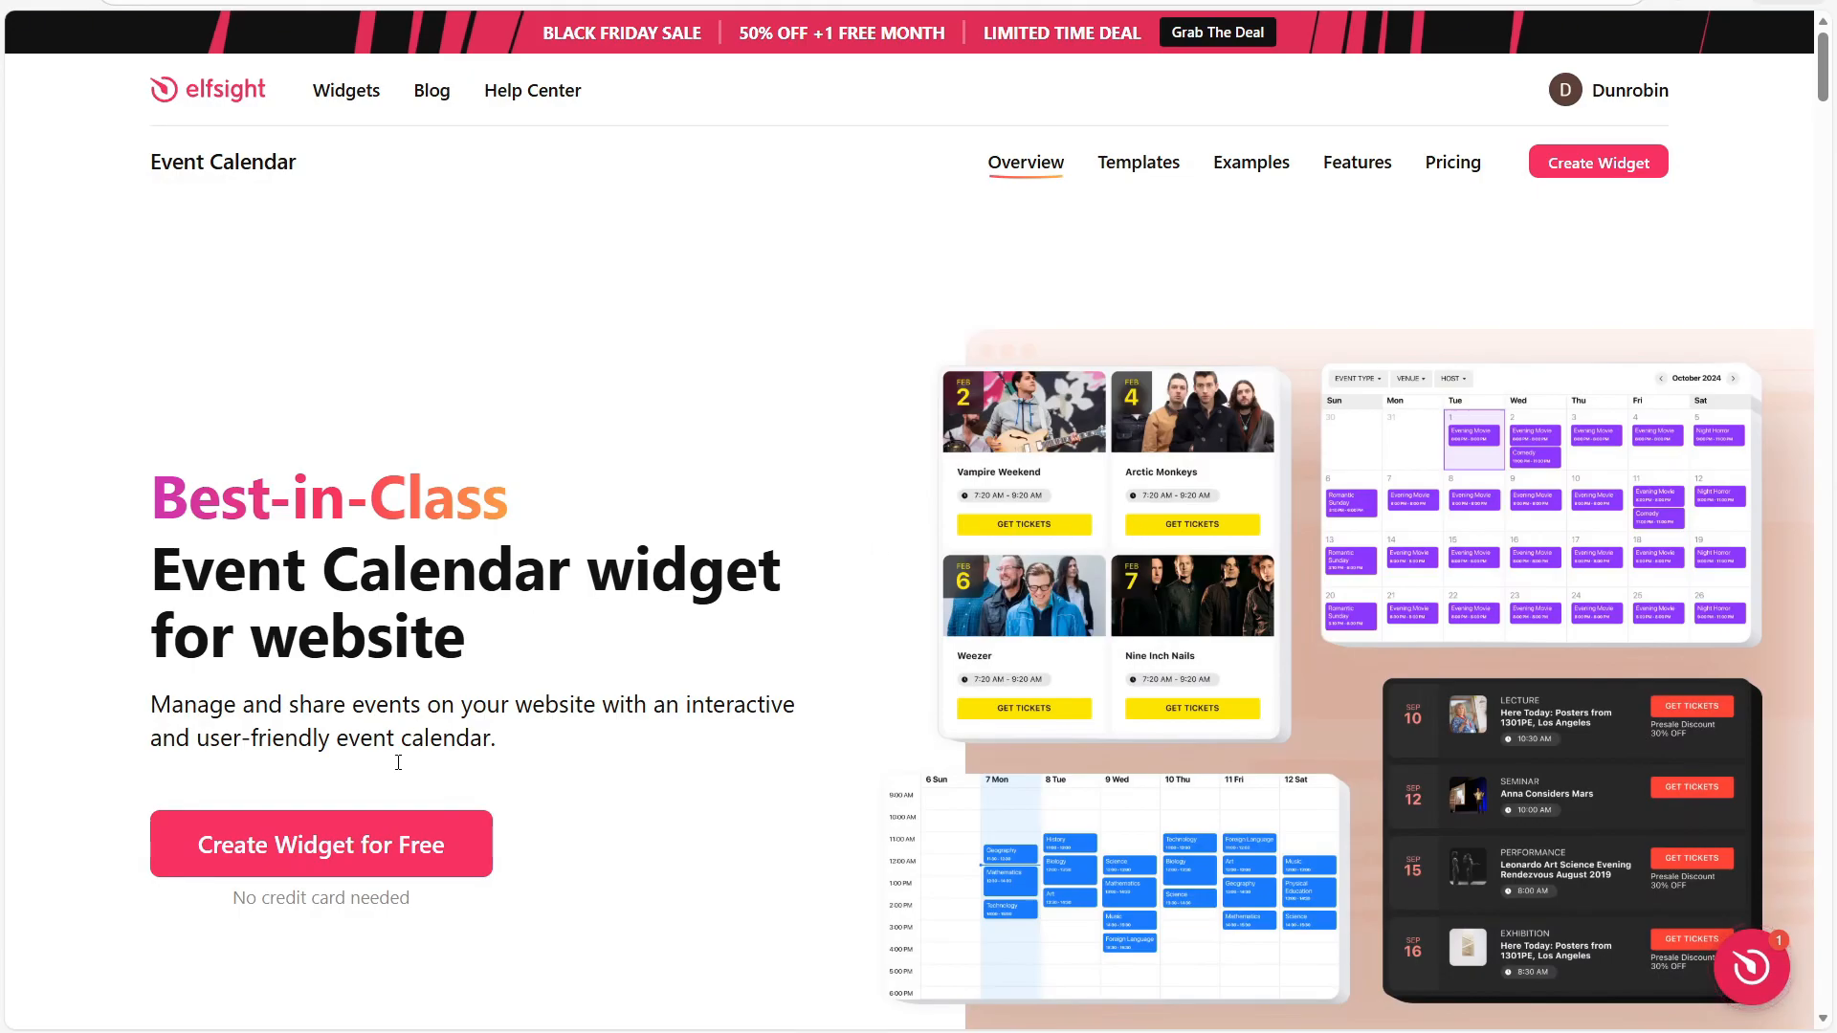
{"action": "left_click", "coordinate": [307, 847]}
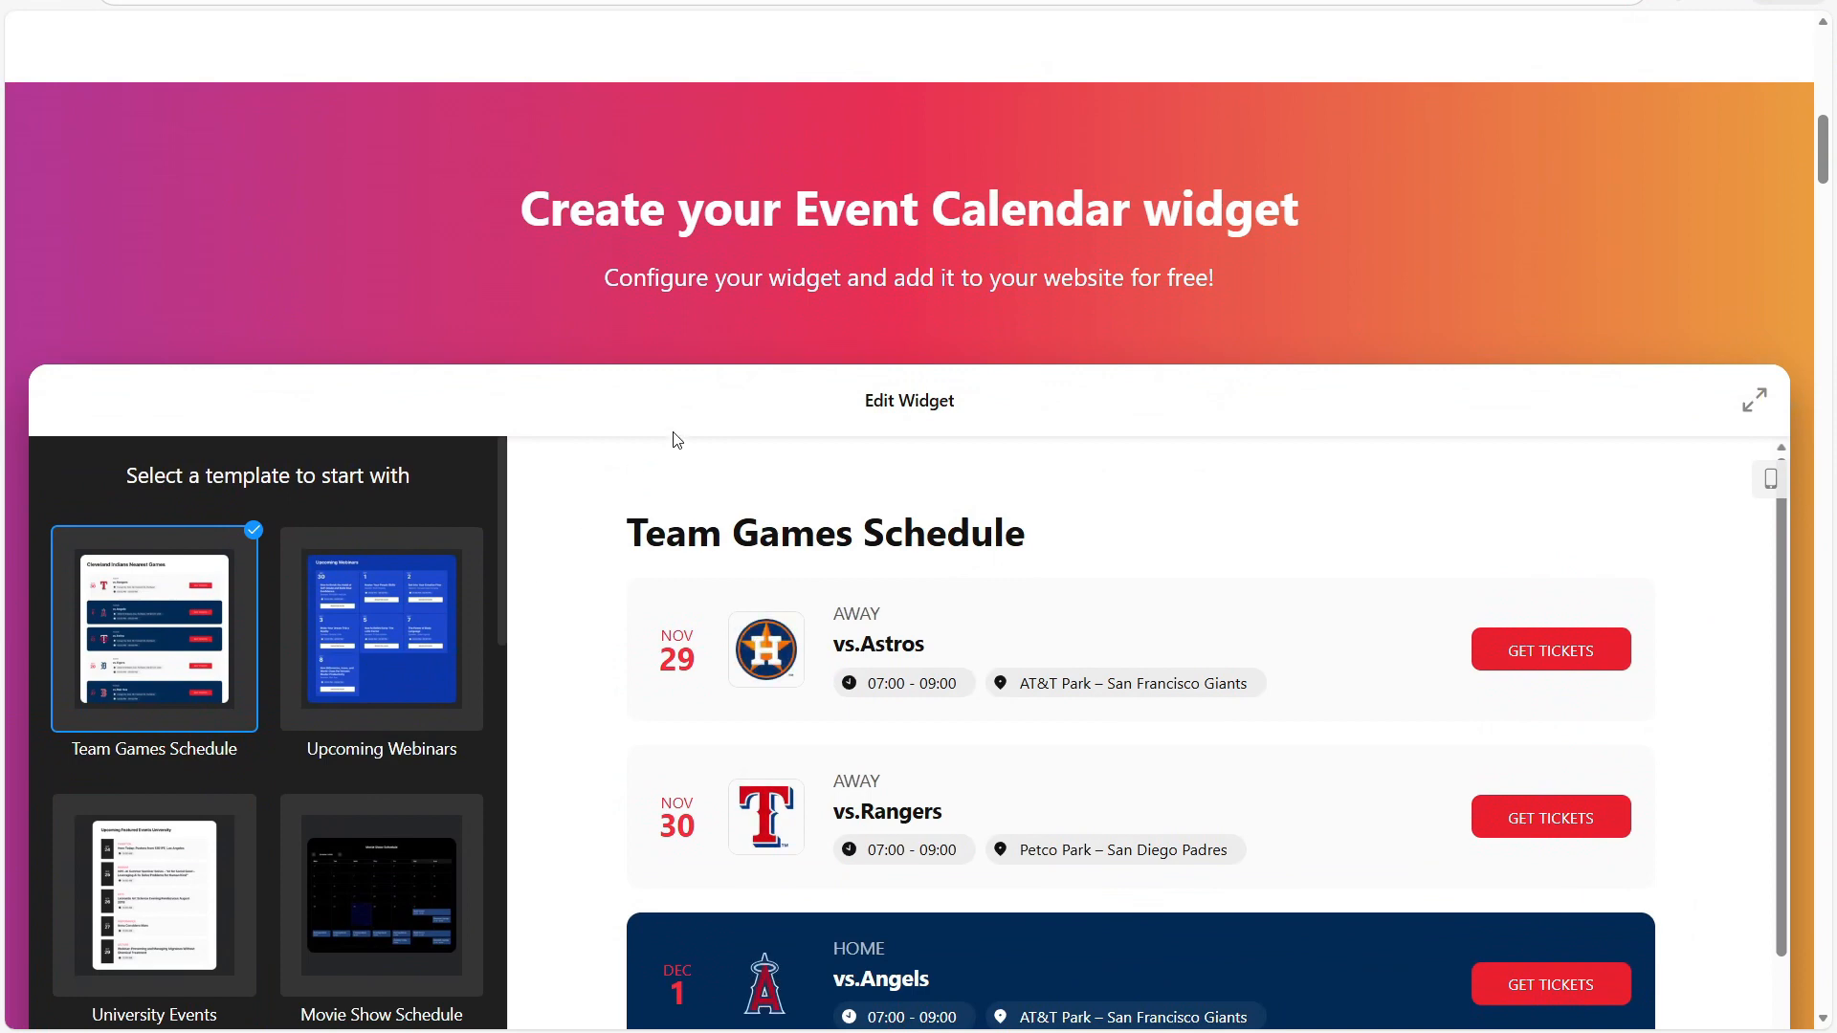
{"action": "scroll", "coordinate": [677, 440], "scroll_direction": "down", "scroll_amount": 2}
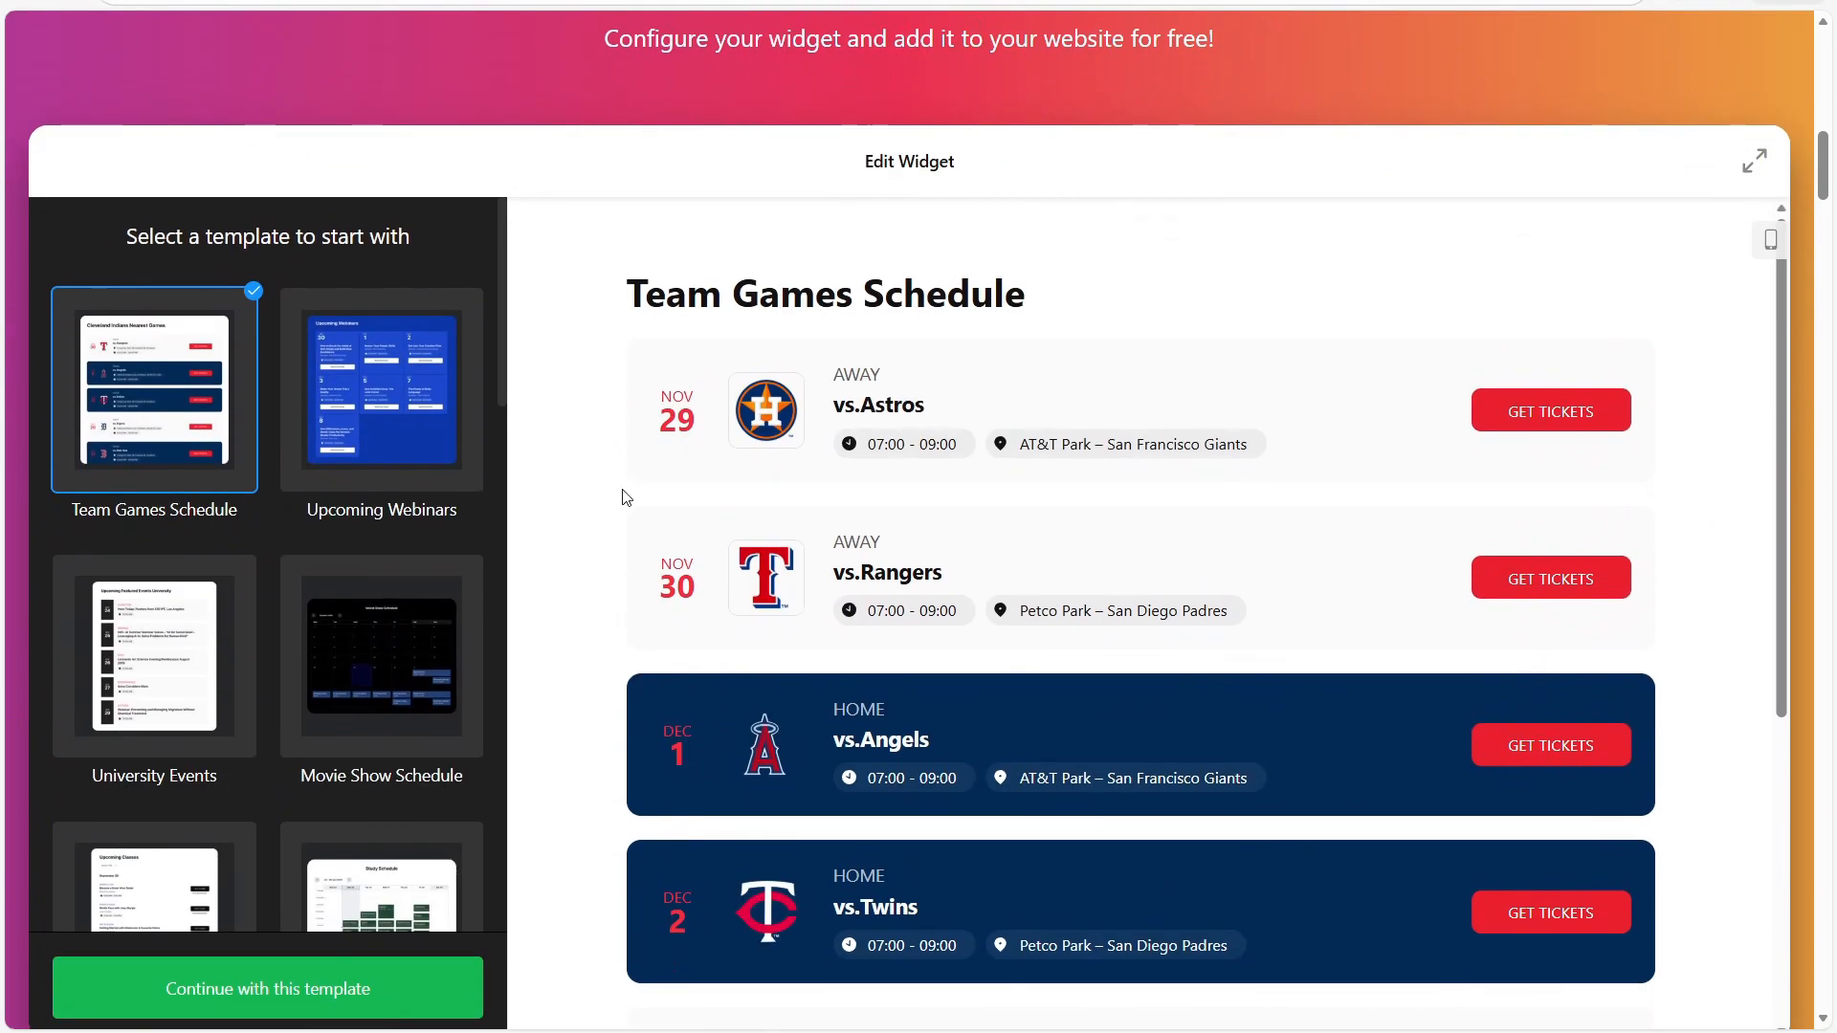
{"action": "scroll", "coordinate": [626, 497], "scroll_direction": "down", "scroll_amount": 1}
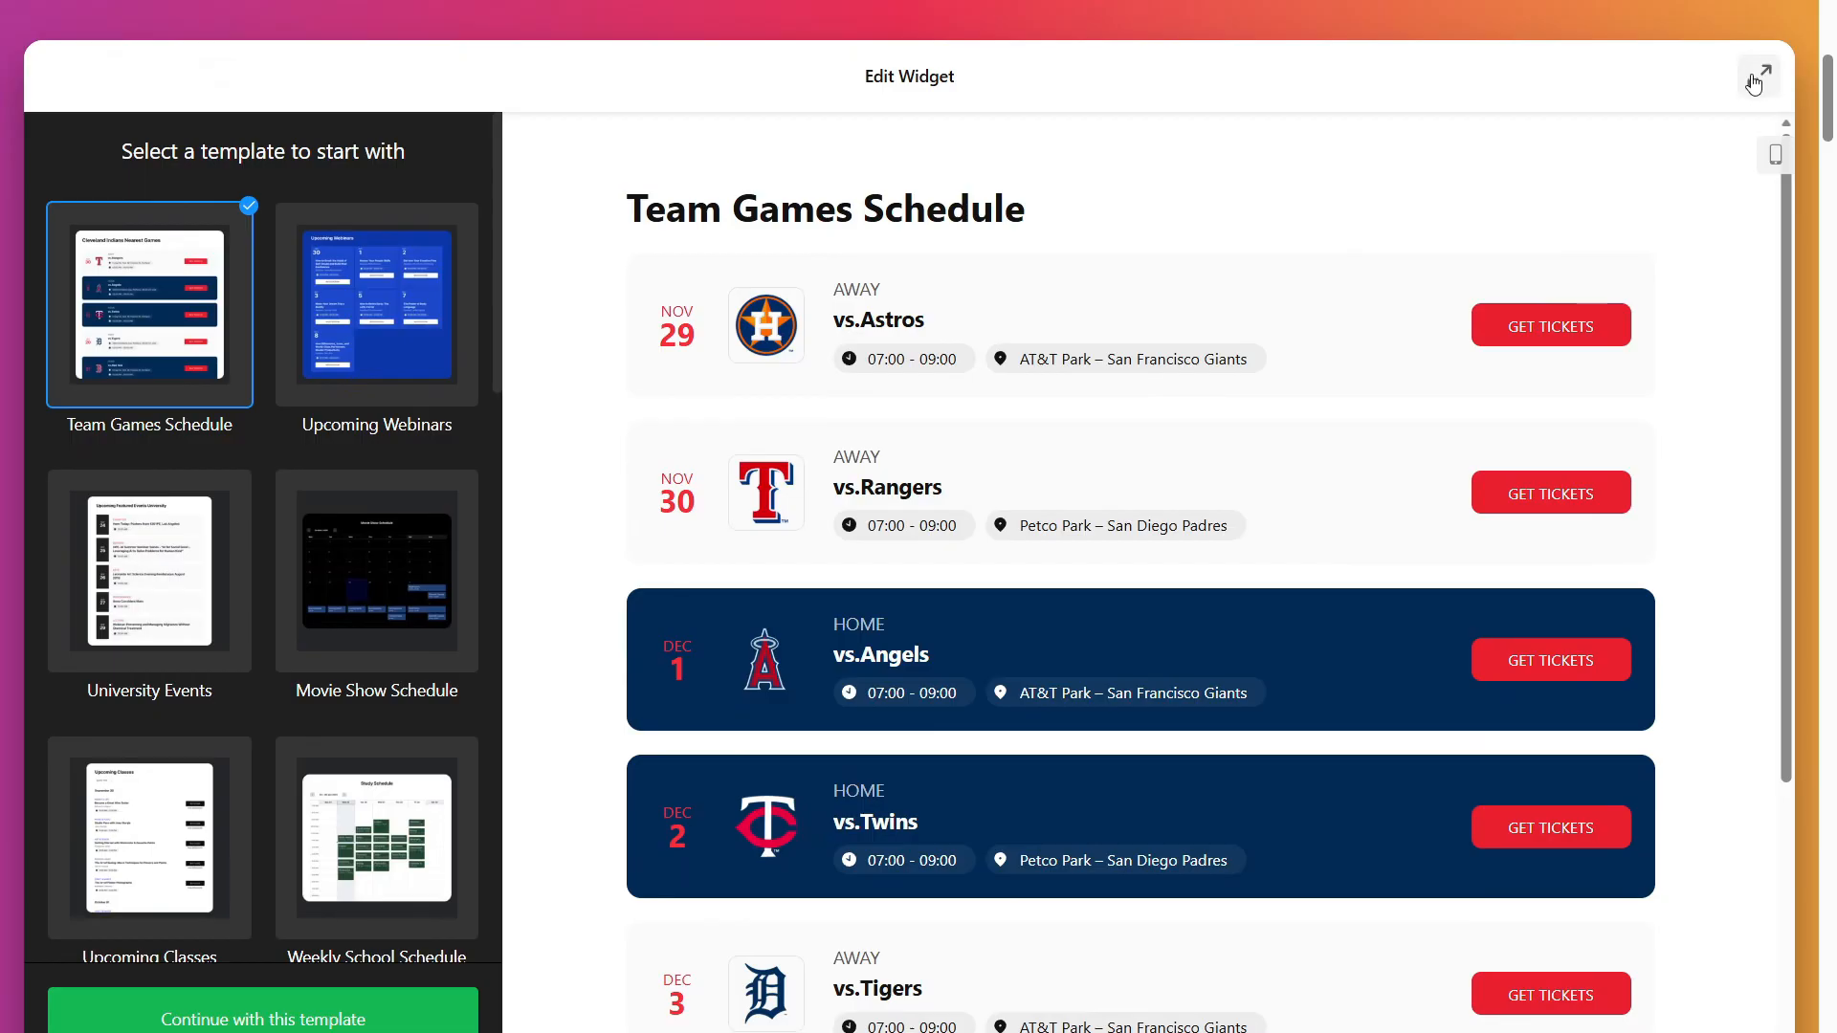
{"action": "scroll", "coordinate": [1756, 83], "scroll_direction": "down", "scroll_amount": 1}
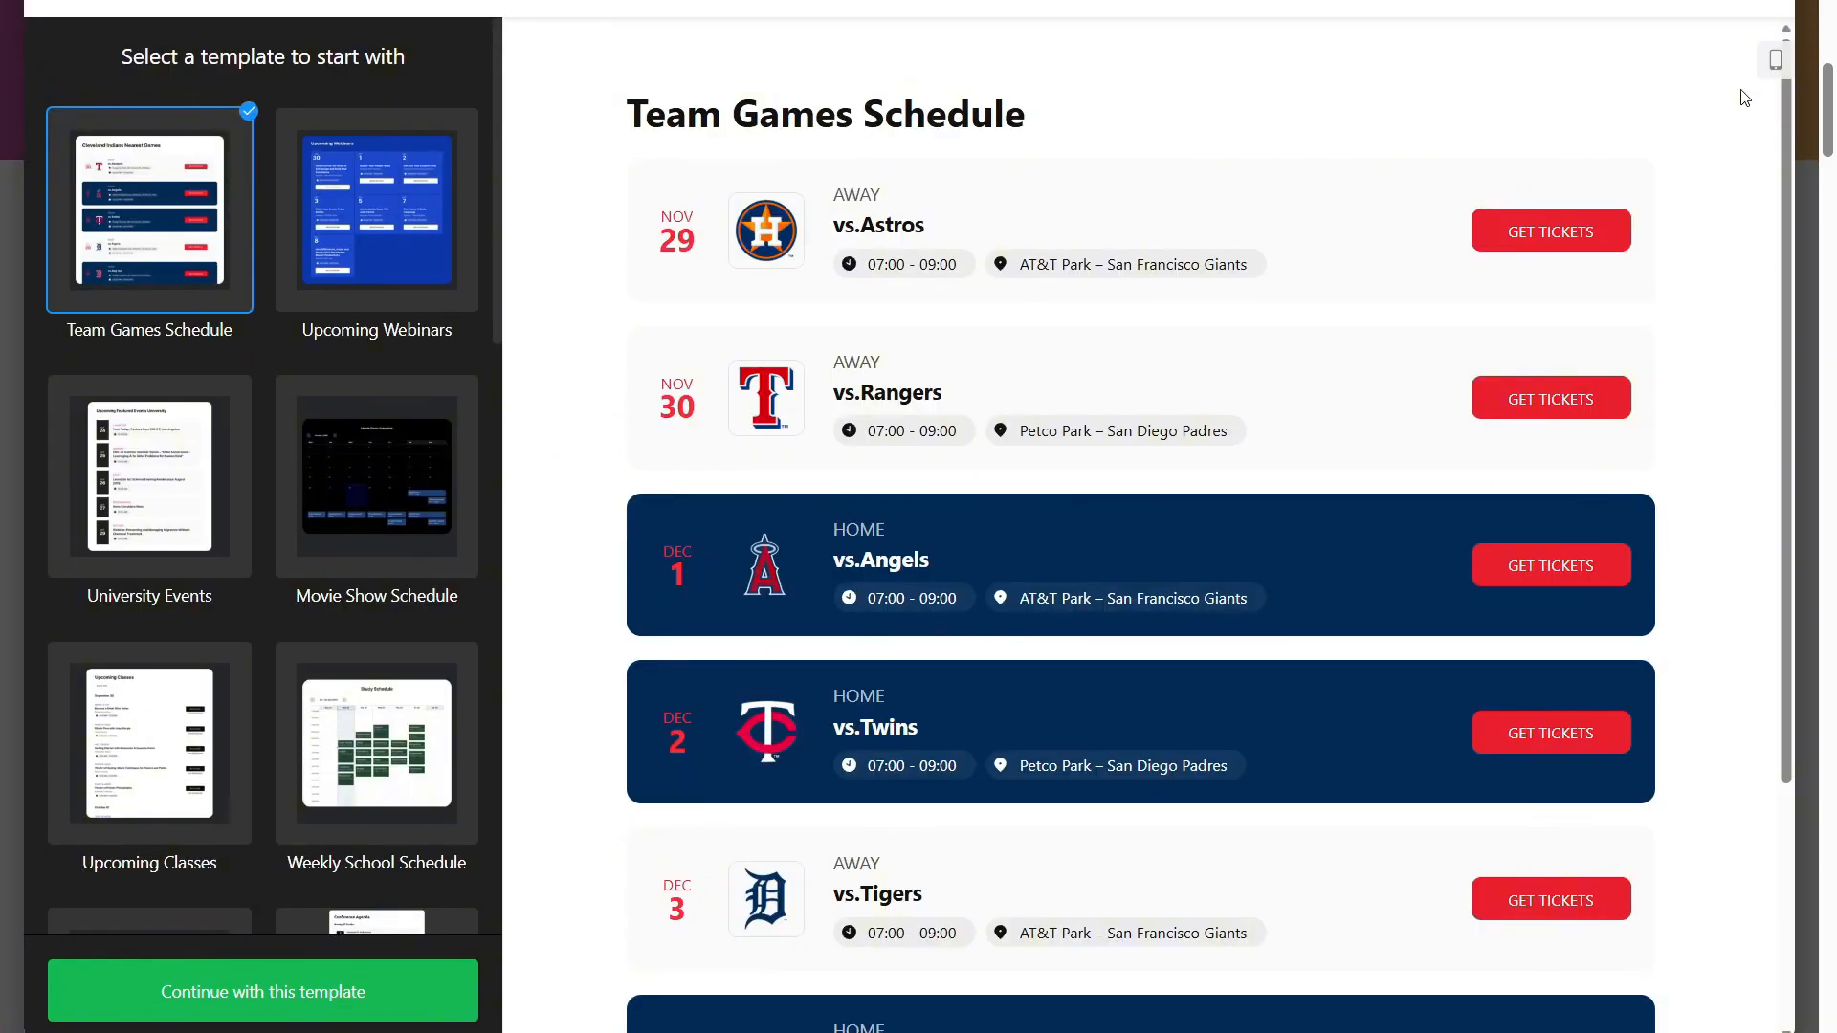
Step: Preview the Upcoming Webinars, University Events, Movie Show Schedule, Upcoming Classes, Weekly School Schedule and City Events templates
{"action": "left_click", "coordinate": [468, 181]}
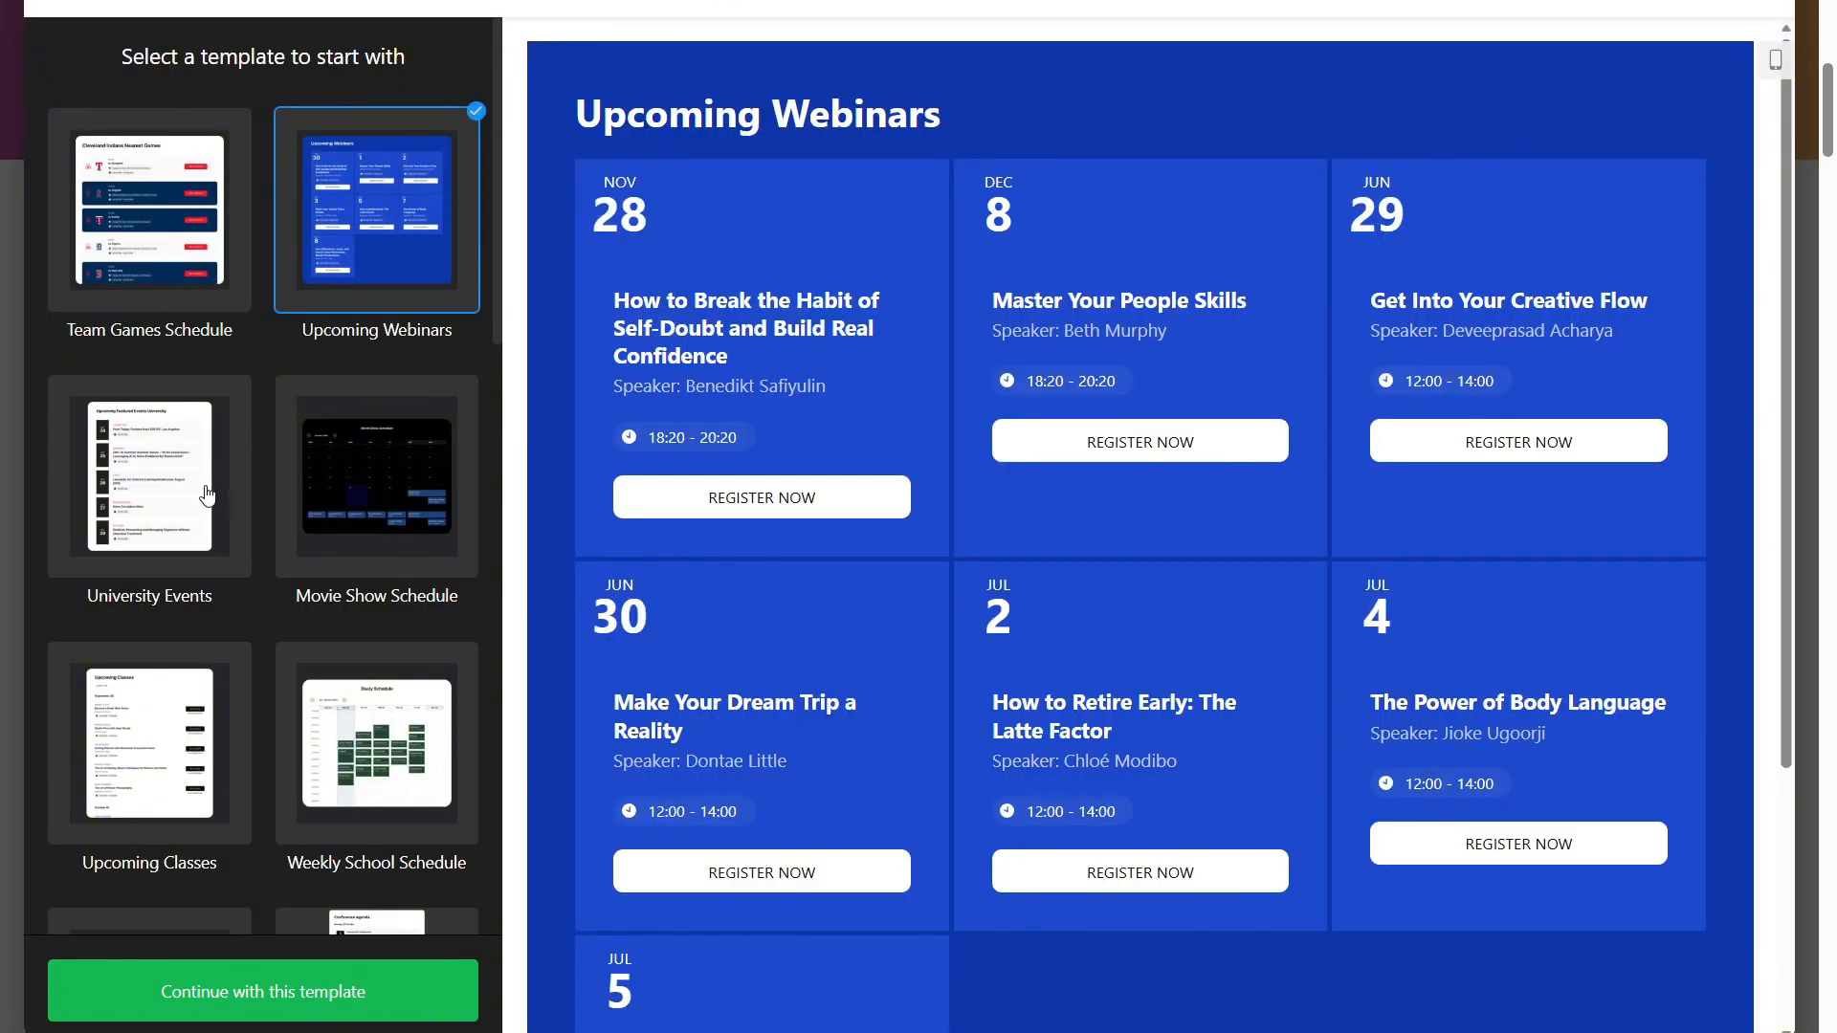
{"action": "left_click", "coordinate": [207, 494]}
{"action": "left_click", "coordinate": [298, 532]}
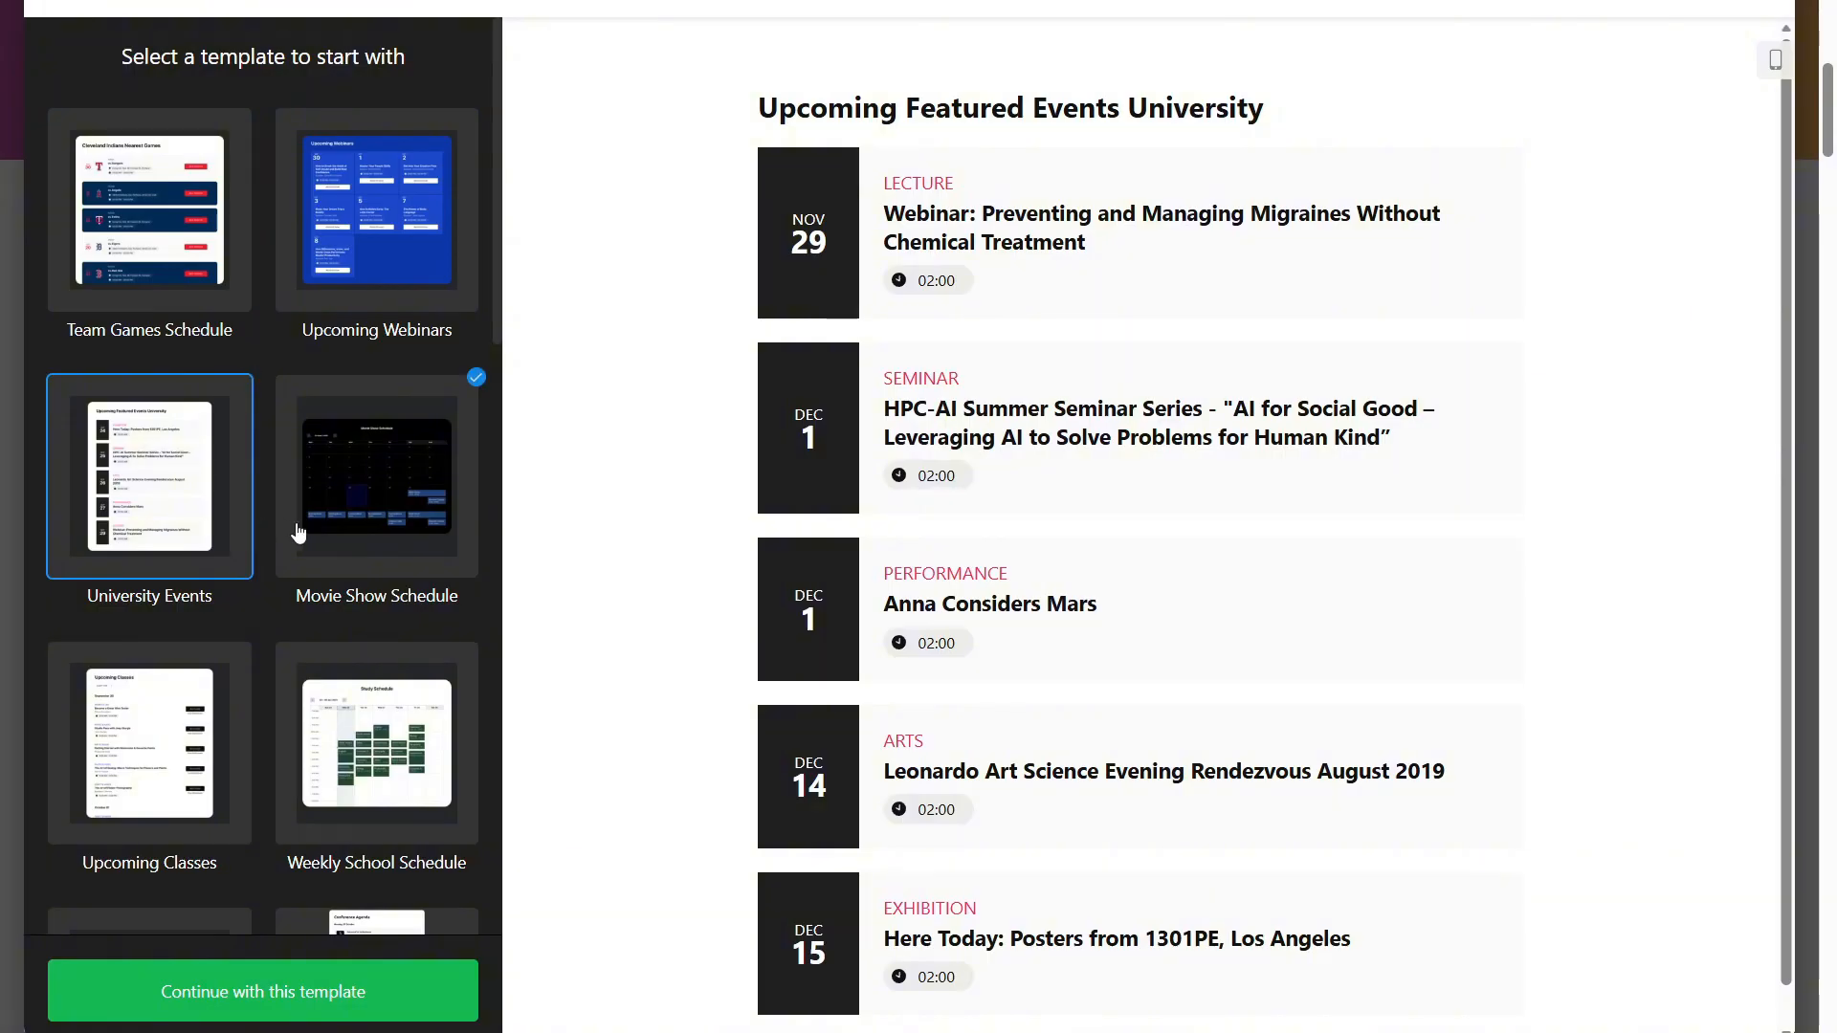
{"action": "scroll", "coordinate": [258, 526], "scroll_direction": "down", "scroll_amount": 2}
{"action": "left_click", "coordinate": [226, 537]}
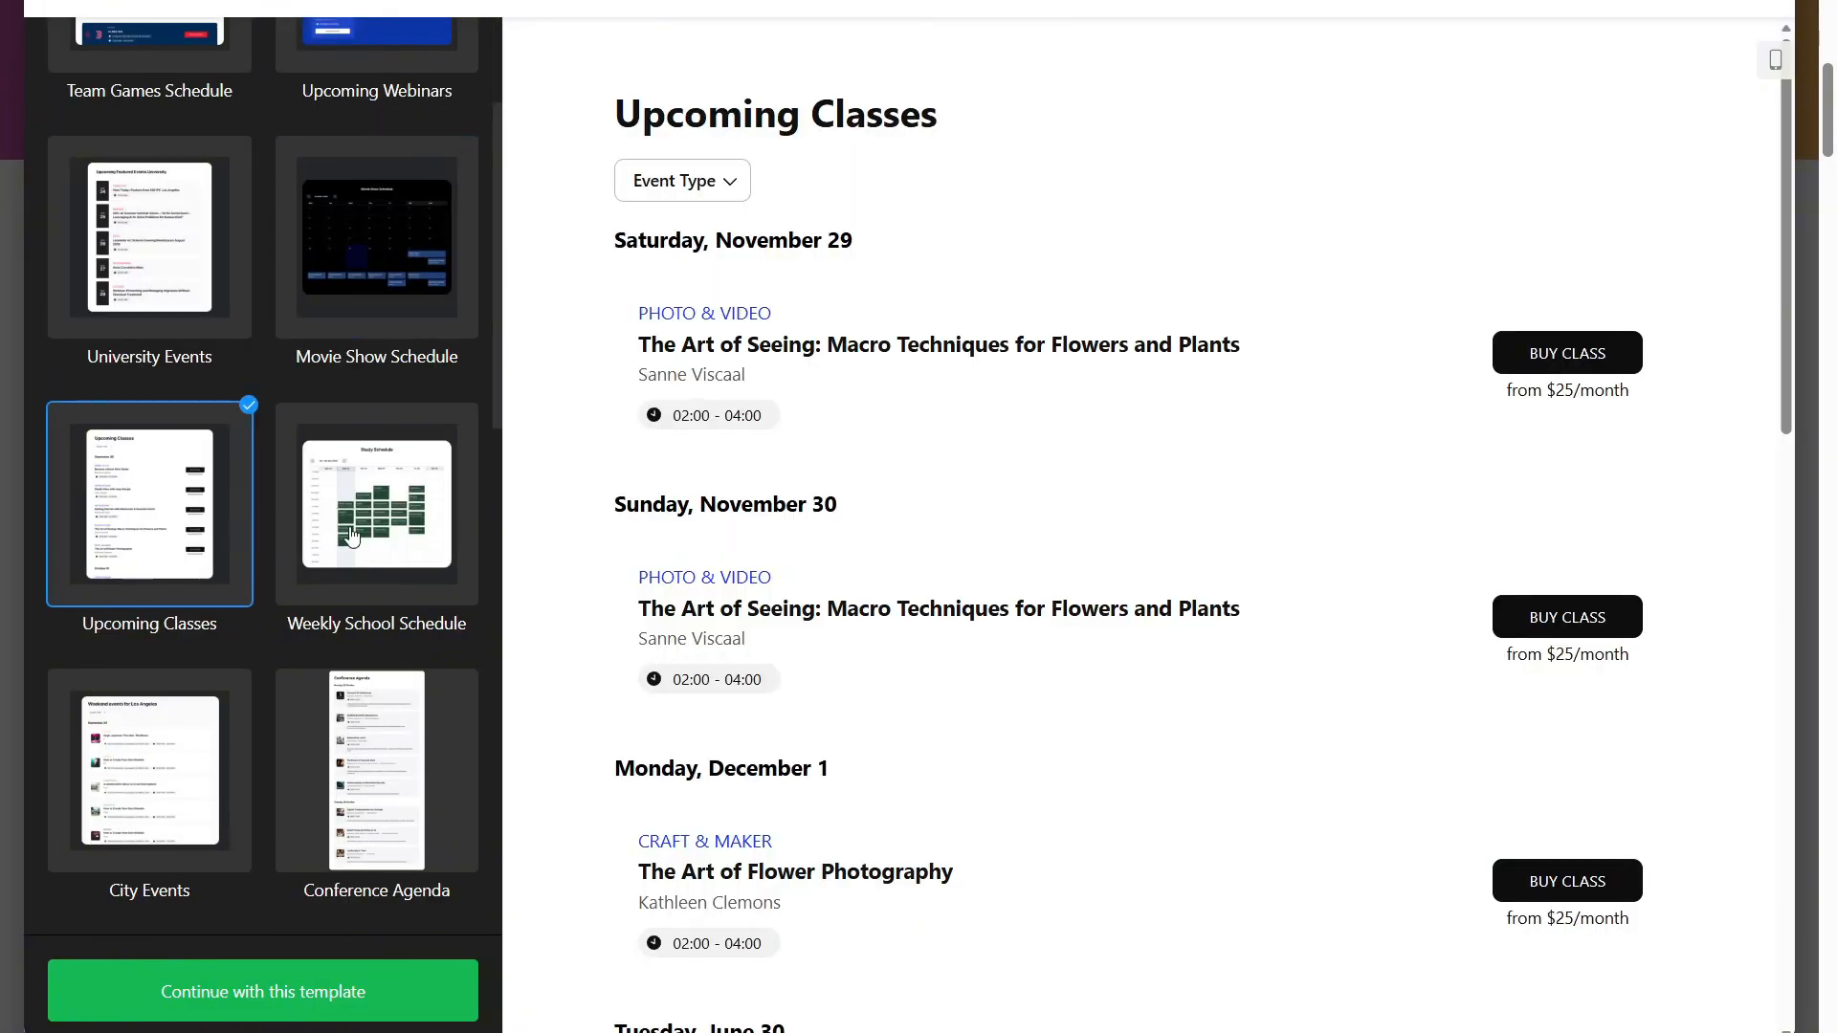
{"action": "left_click", "coordinate": [355, 564]}
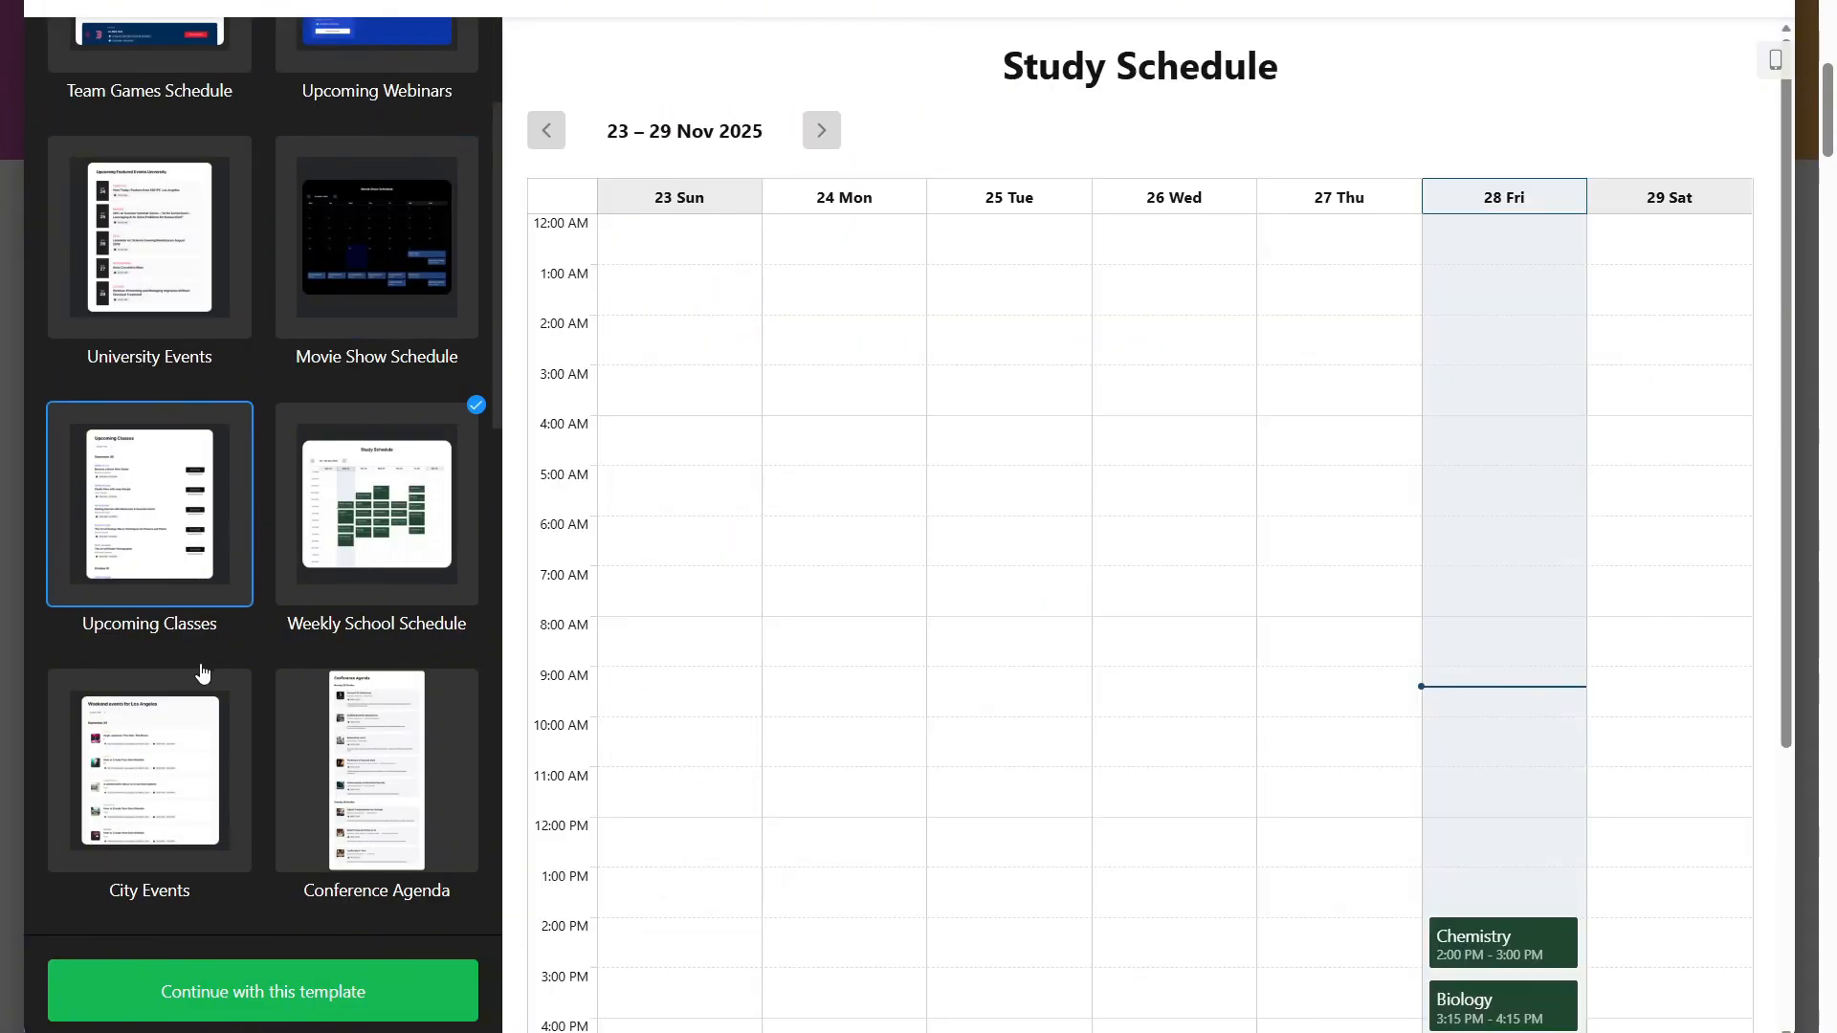
{"action": "left_click", "coordinate": [140, 746]}
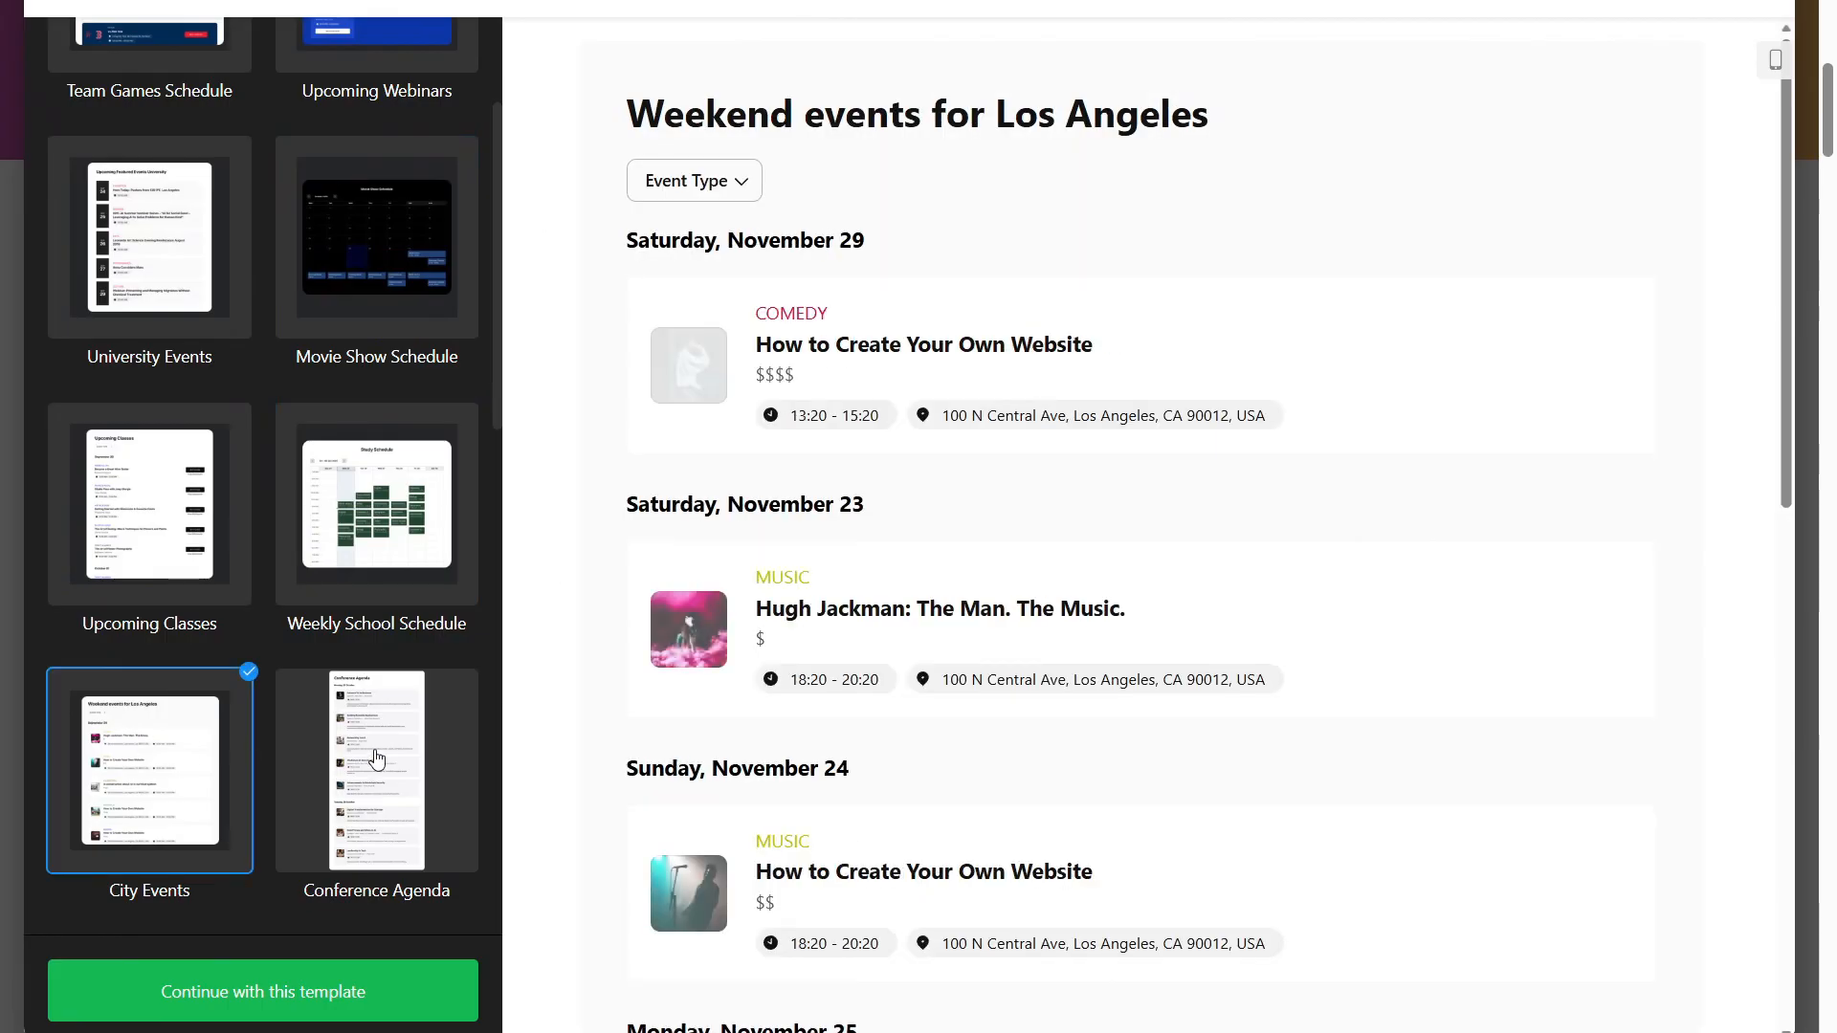
Step: Preview the Conference Agenda, Museum, Hotel Shows & Entertainment Schedule, Club Events and Concert Hall templates
{"action": "left_click", "coordinate": [369, 750]}
{"action": "scroll", "coordinate": [380, 755], "scroll_direction": "down", "scroll_amount": 3}
{"action": "left_click", "coordinate": [182, 749]}
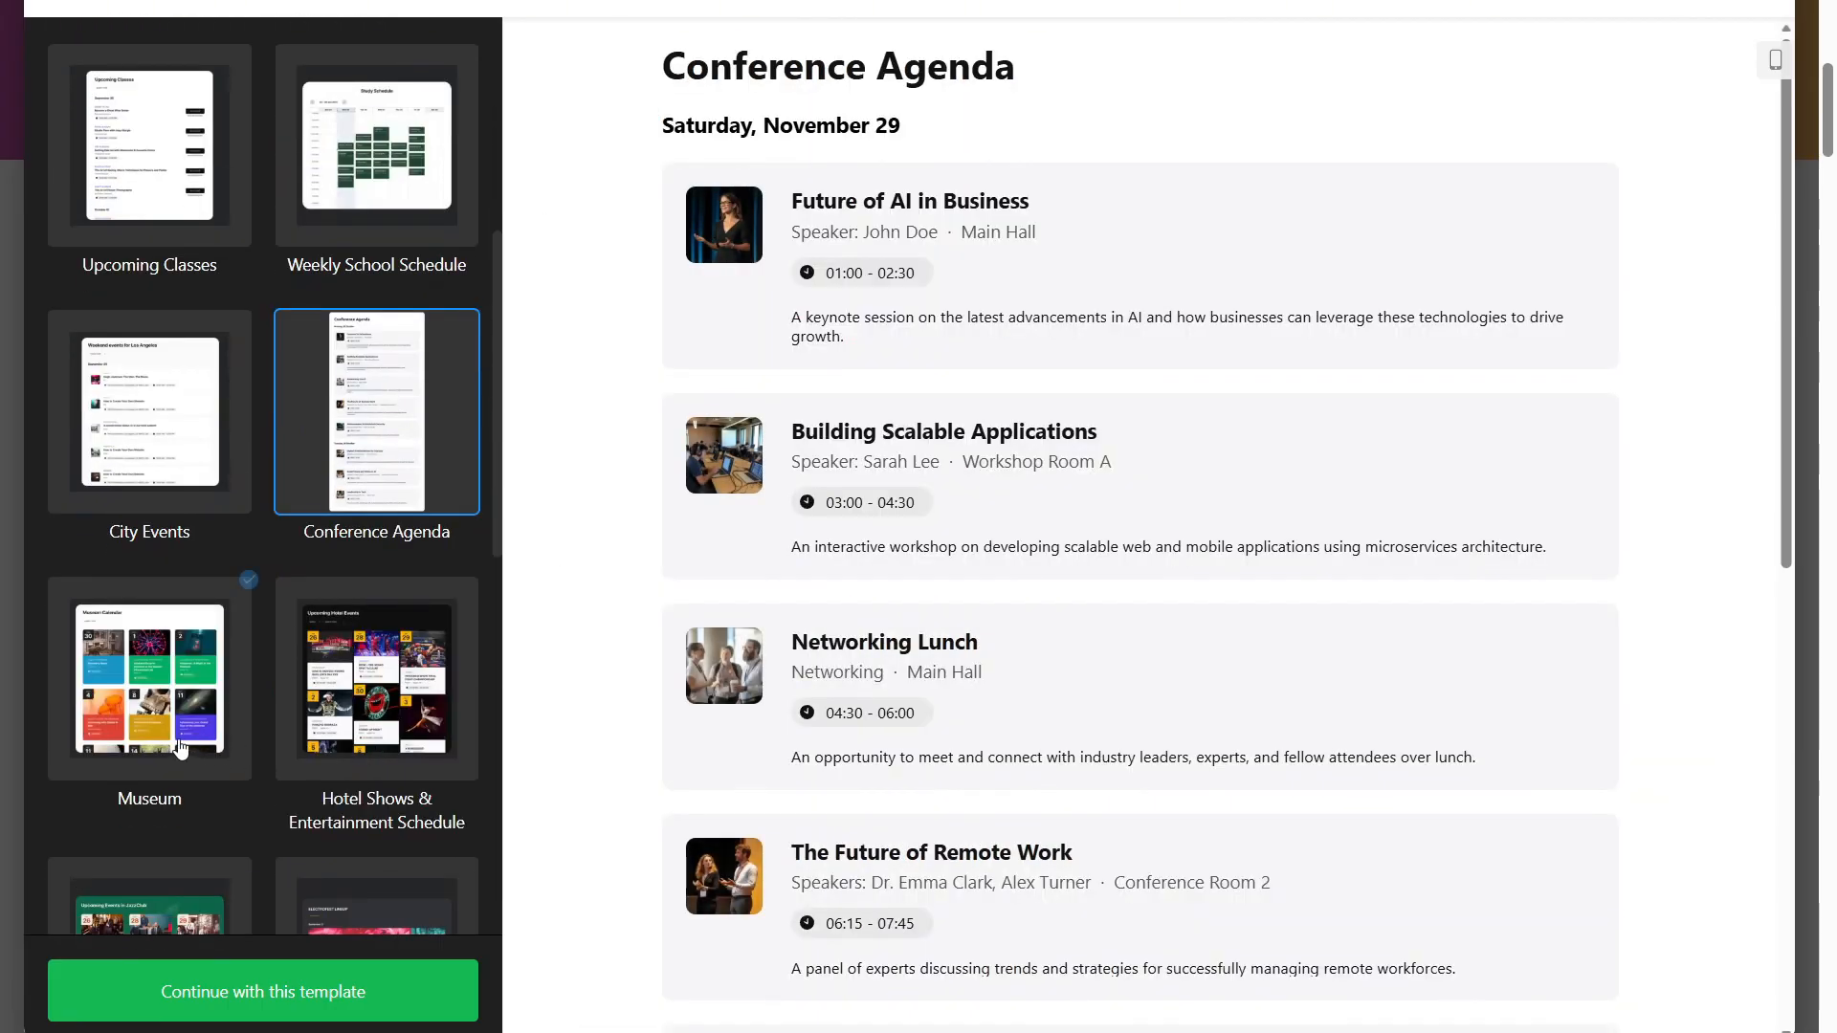
{"action": "left_click", "coordinate": [287, 733]}
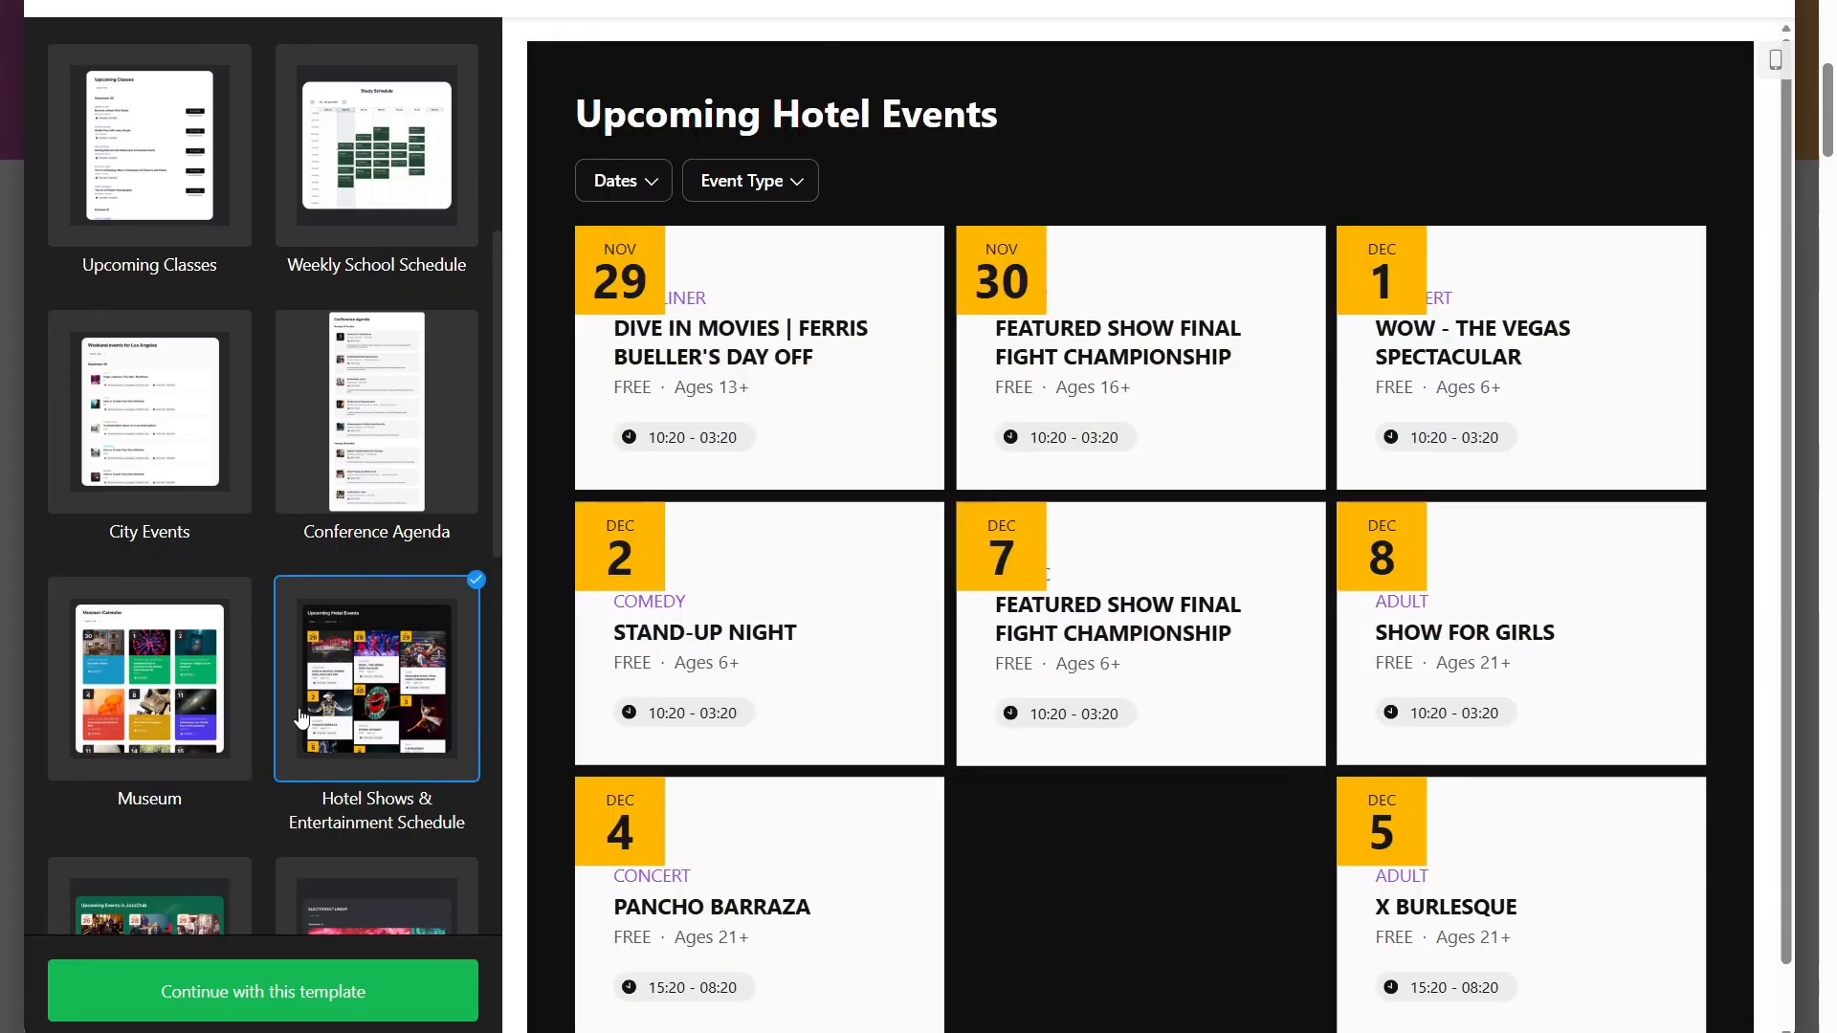
{"action": "scroll", "coordinate": [192, 735], "scroll_direction": "down", "scroll_amount": 2}
{"action": "left_click", "coordinate": [166, 734]}
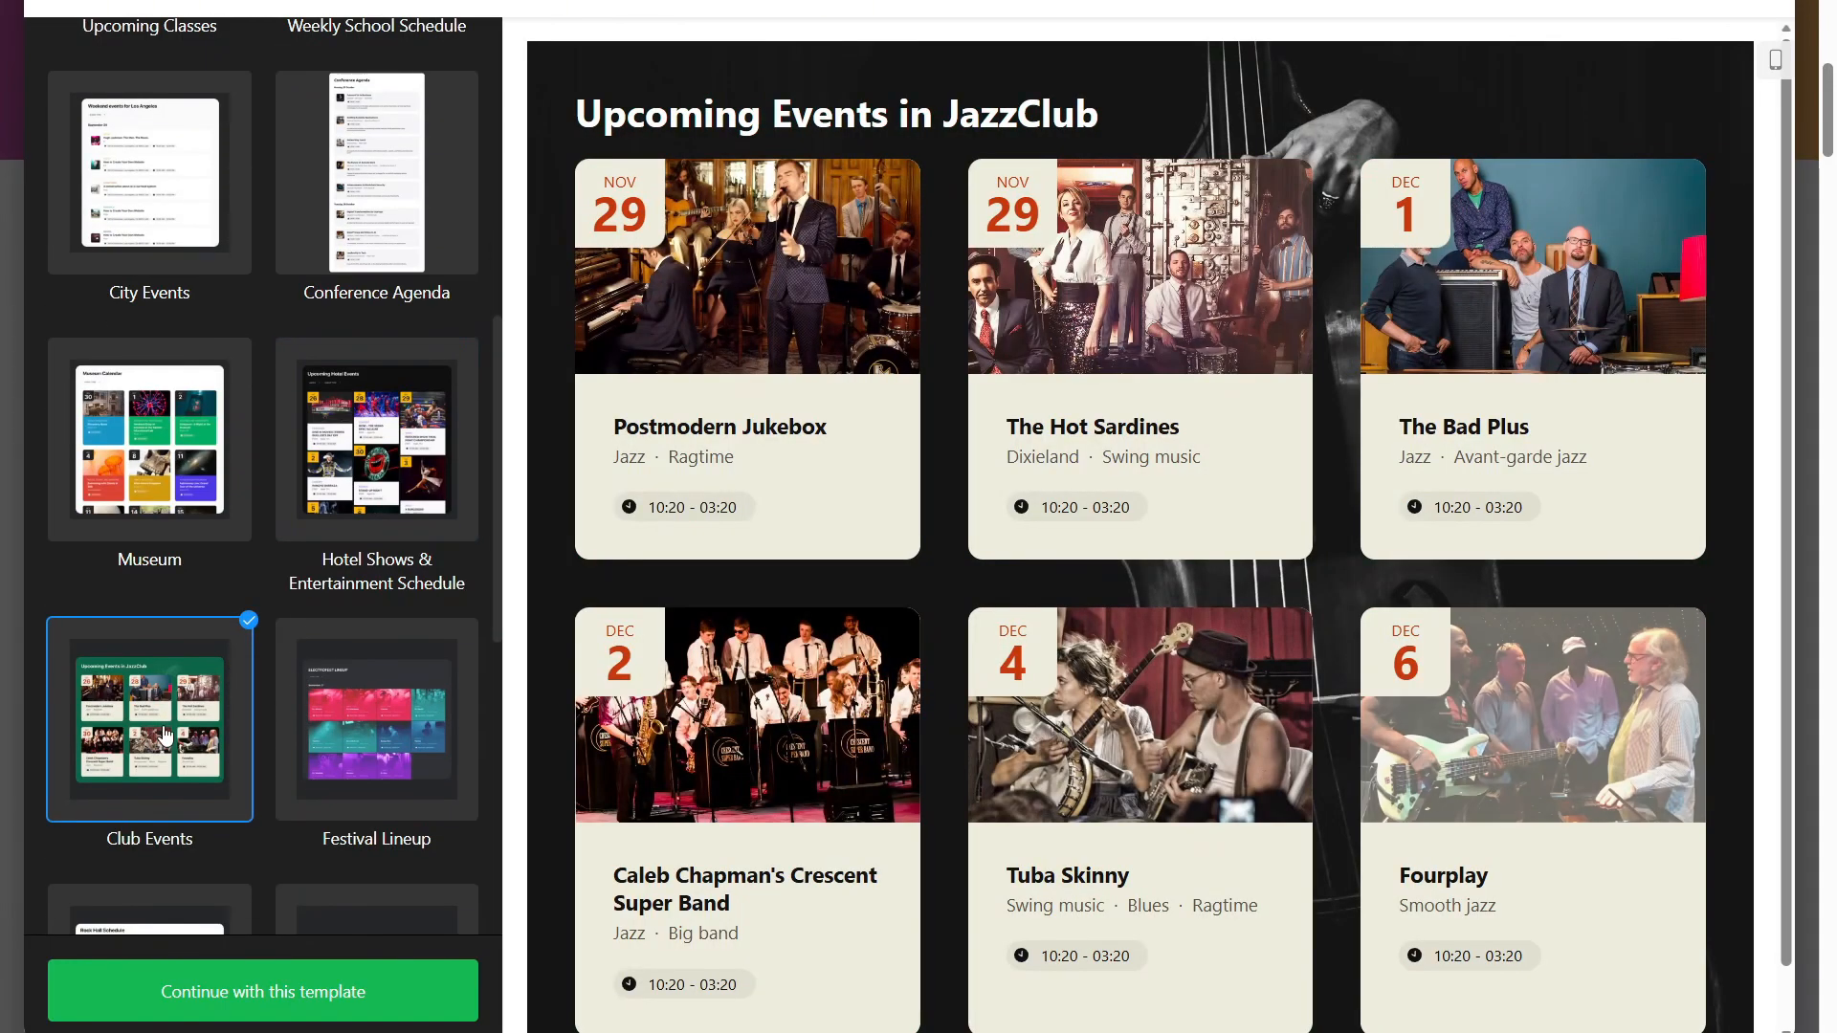
{"action": "scroll", "coordinate": [166, 735], "scroll_direction": "down", "scroll_amount": 2}
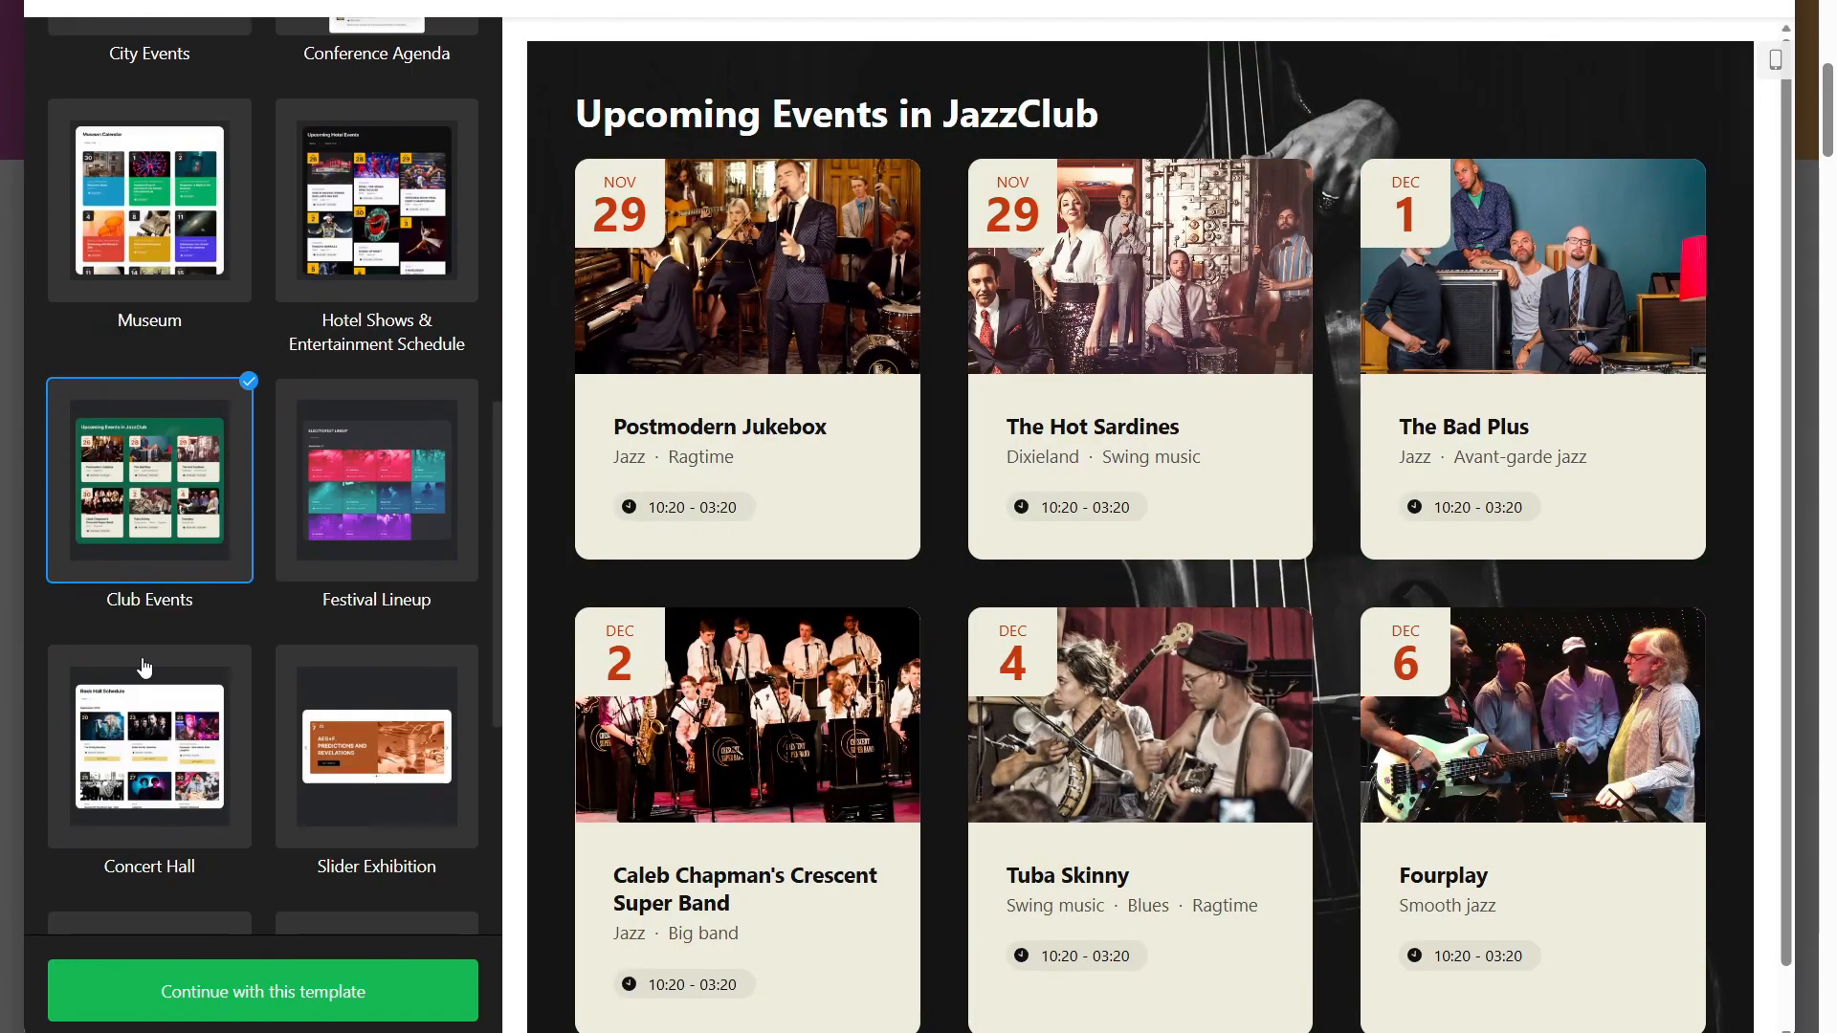
{"action": "left_click", "coordinate": [129, 722]}
Step: Continue with the Team Games Schedule template and choose to manage its events manually
{"action": "scroll", "coordinate": [129, 723], "scroll_direction": "up", "scroll_amount": 9}
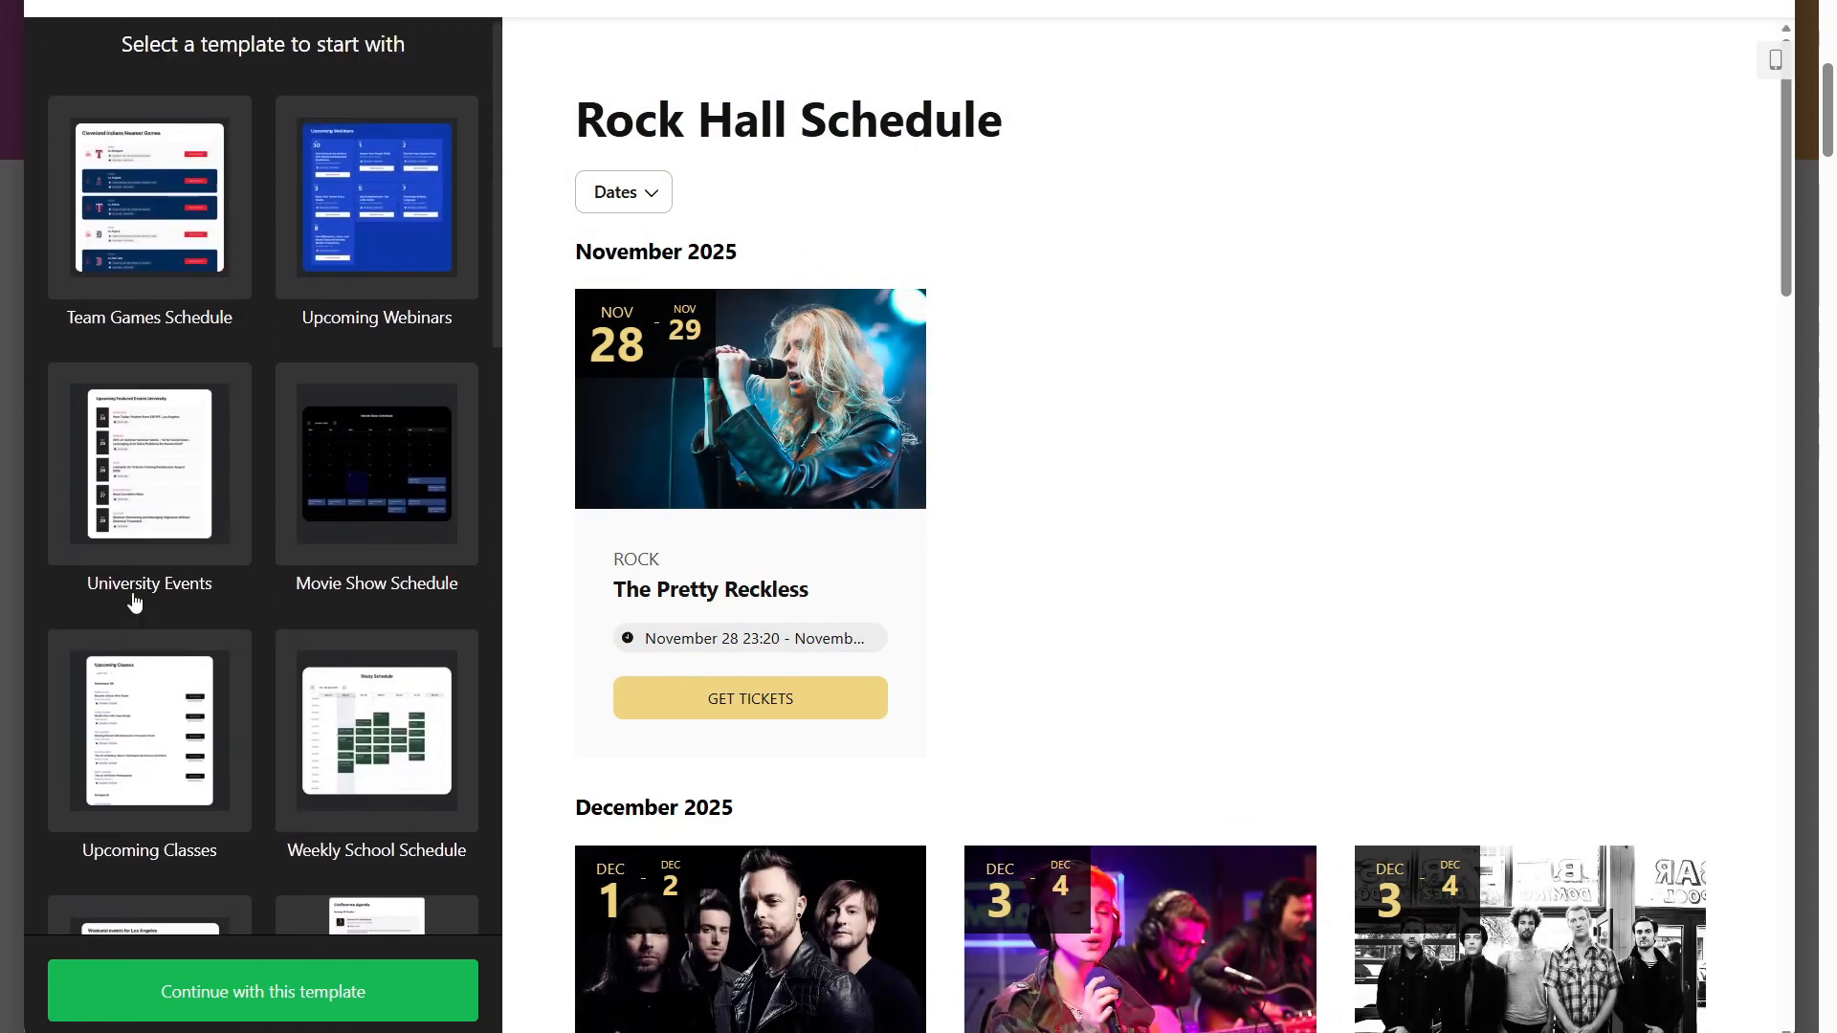
{"action": "left_click", "coordinate": [108, 199]}
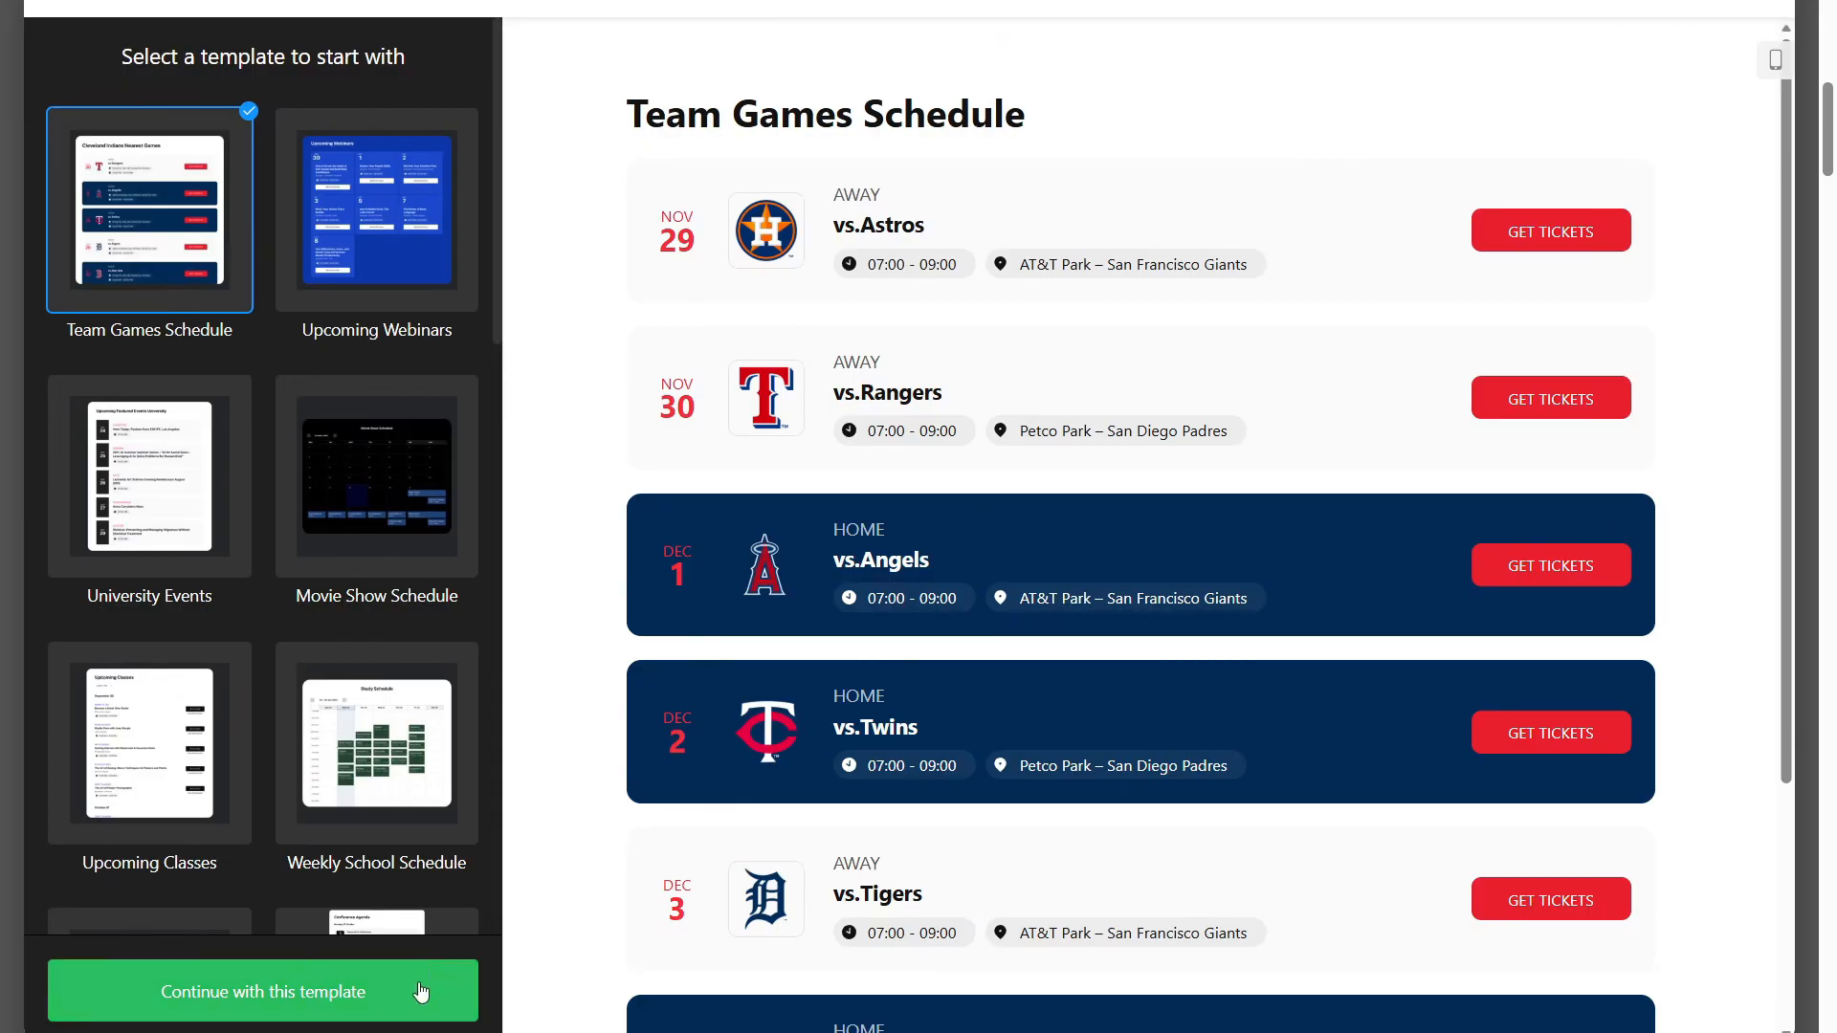
{"action": "left_click", "coordinate": [333, 1000]}
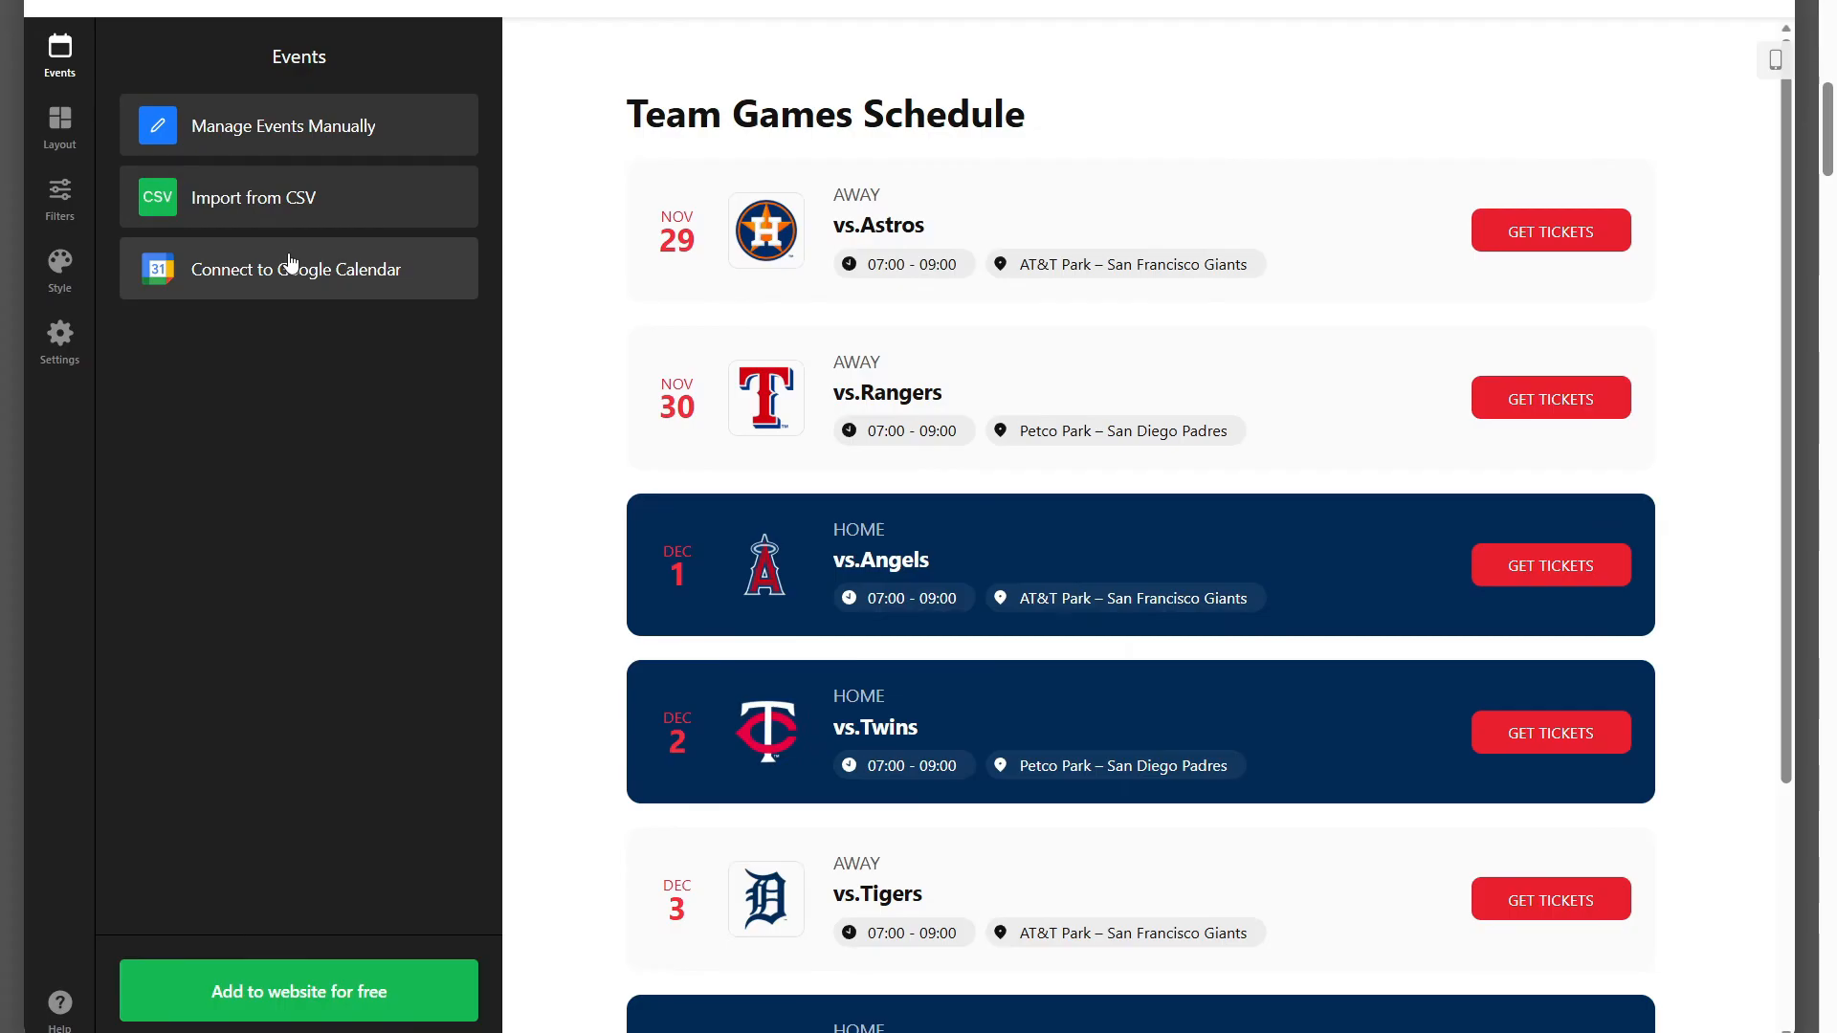
{"action": "left_click", "coordinate": [356, 119]}
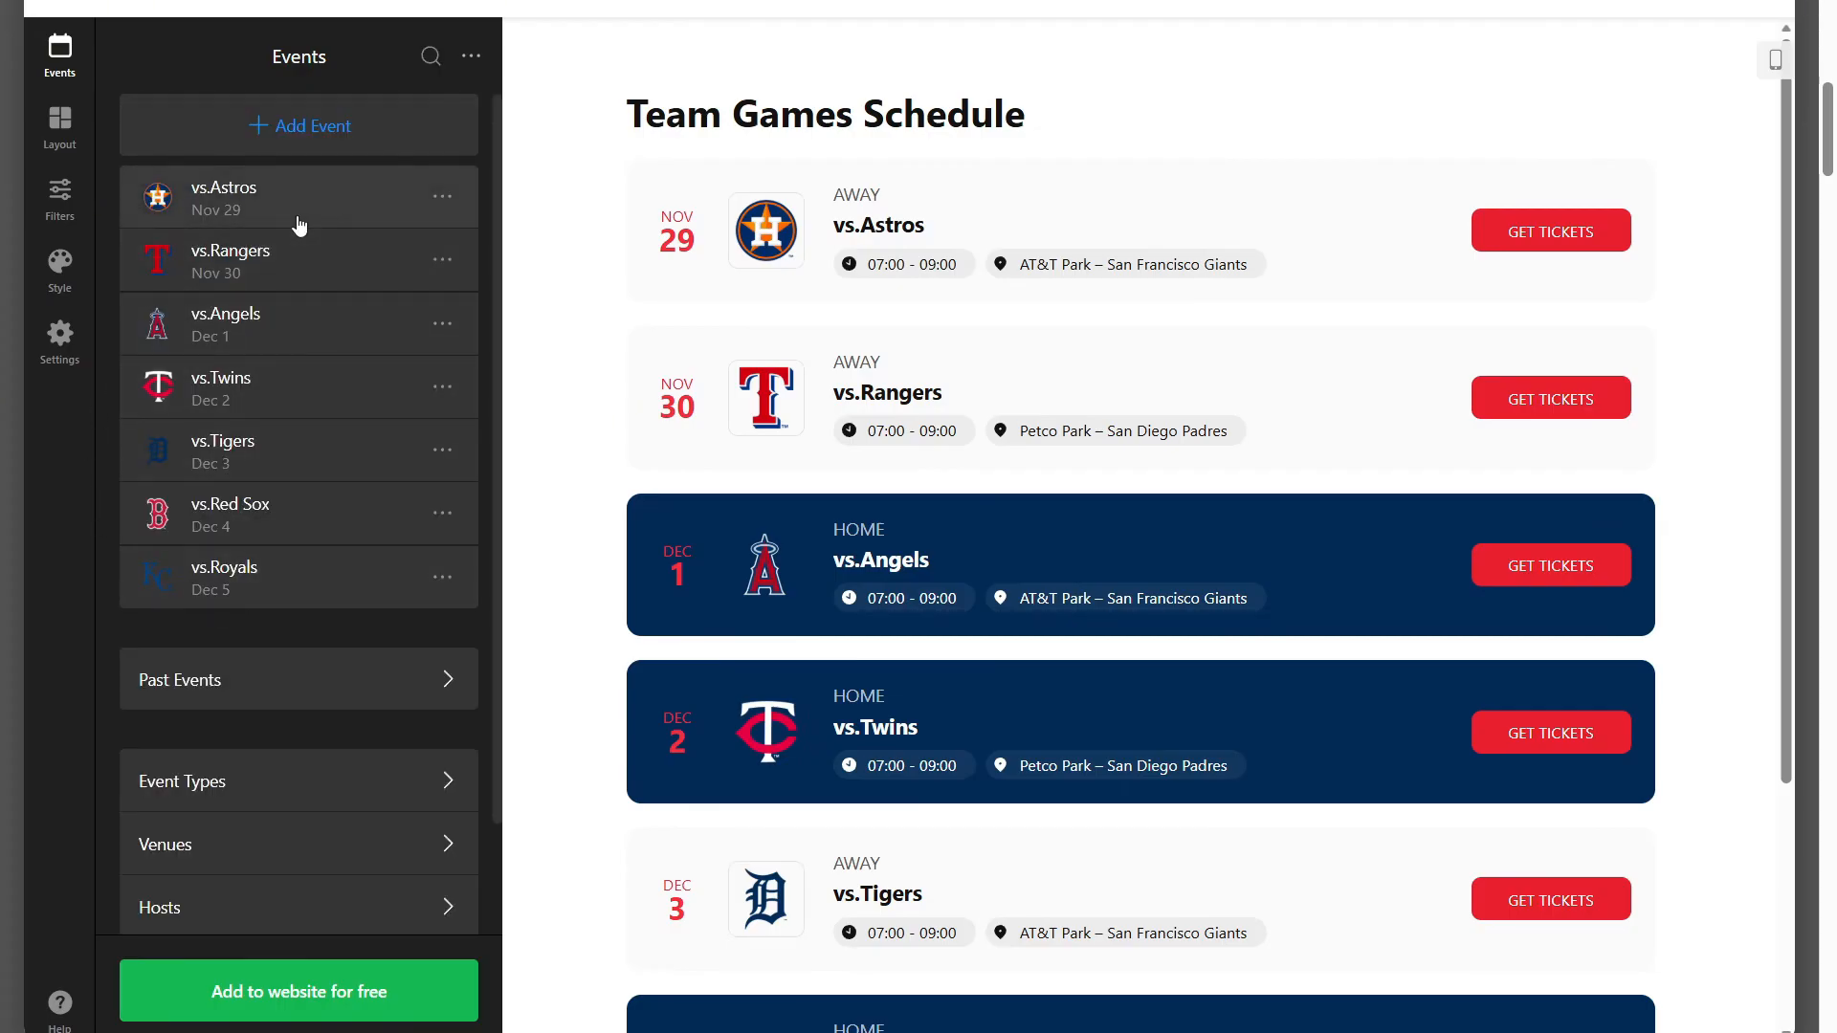
Step: Examine the form for adding a new event, leave it without adding one, and view the vs.Astros event's options
{"action": "left_click", "coordinate": [275, 128]}
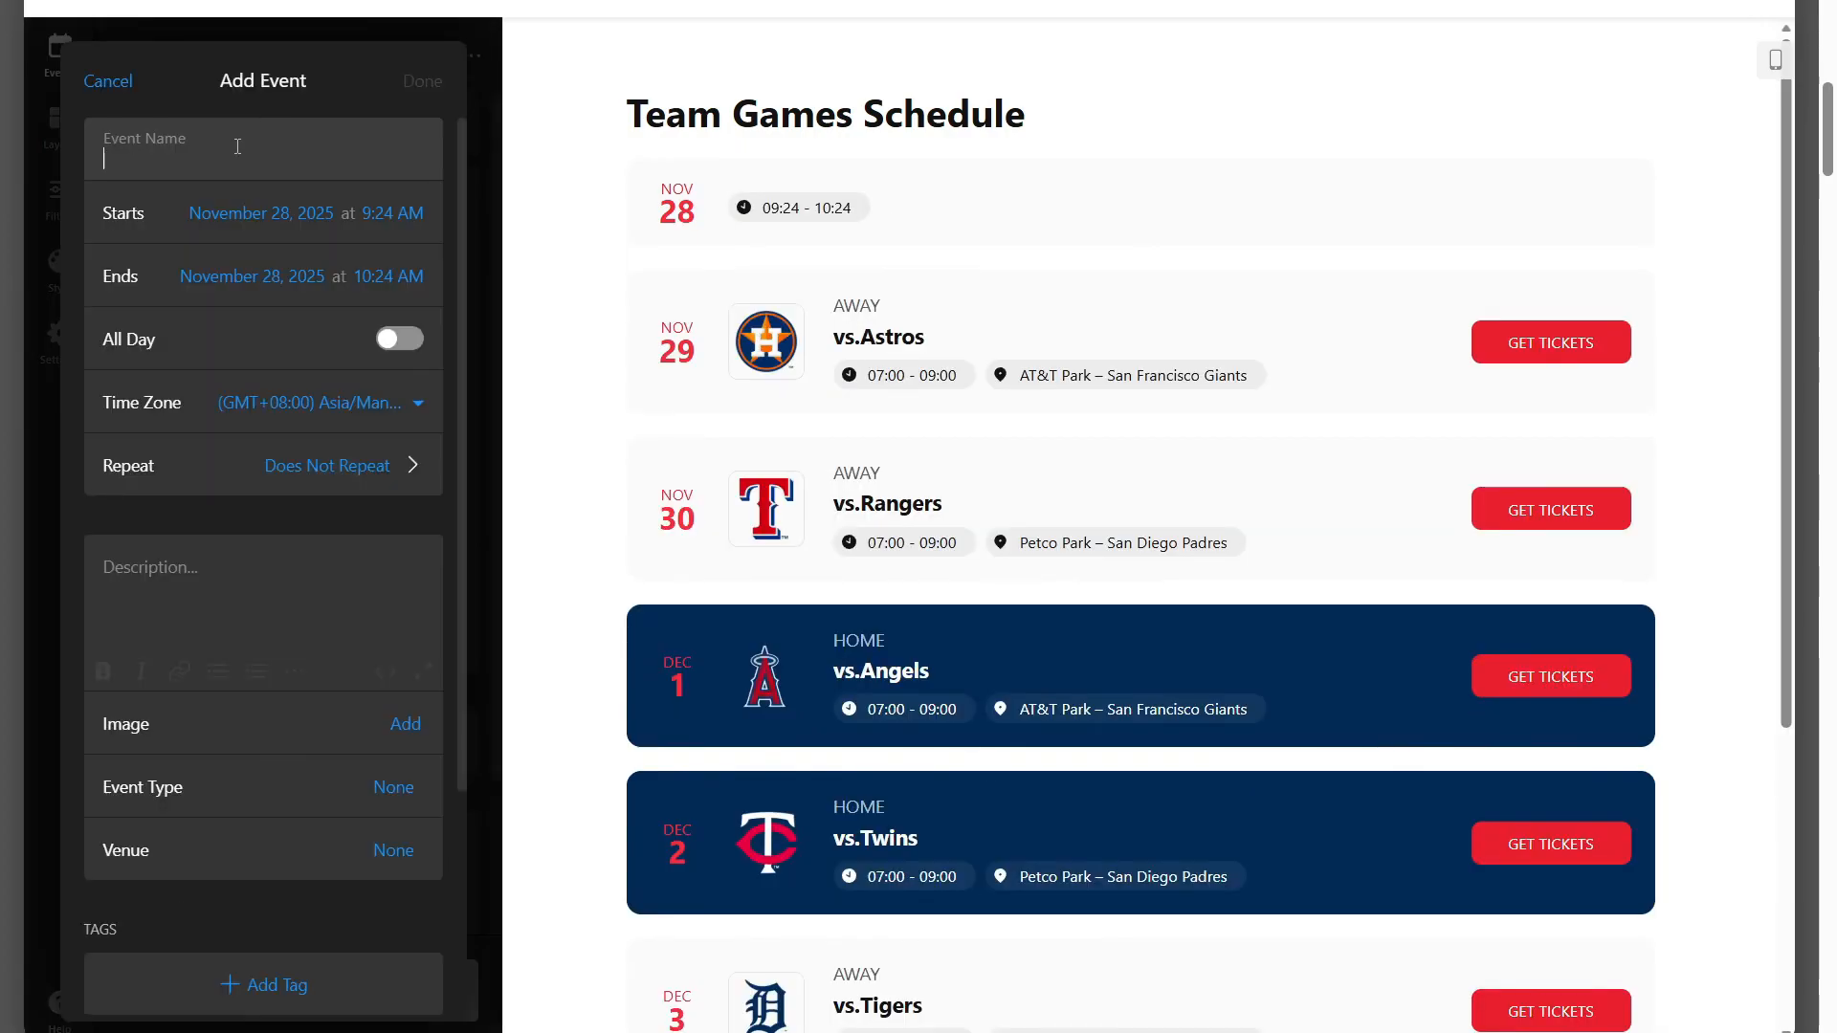
{"action": "left_click", "coordinate": [237, 147]}
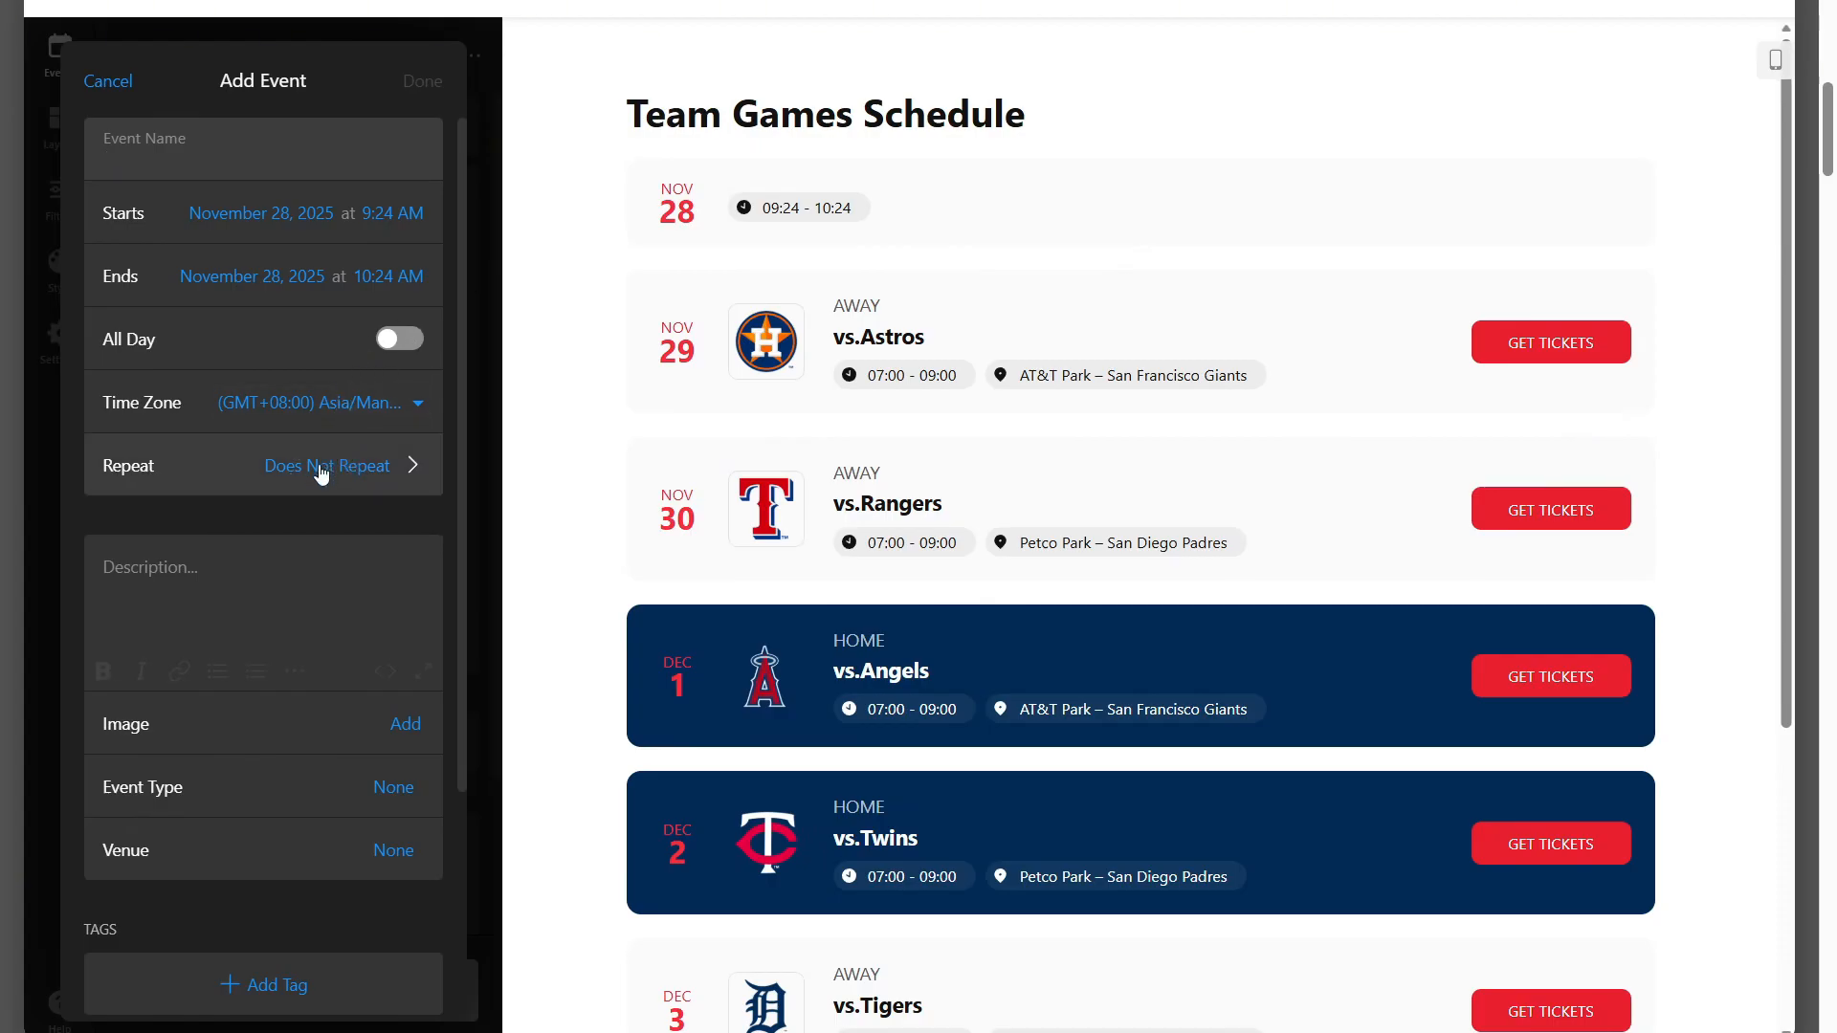
{"action": "left_click", "coordinate": [322, 591]}
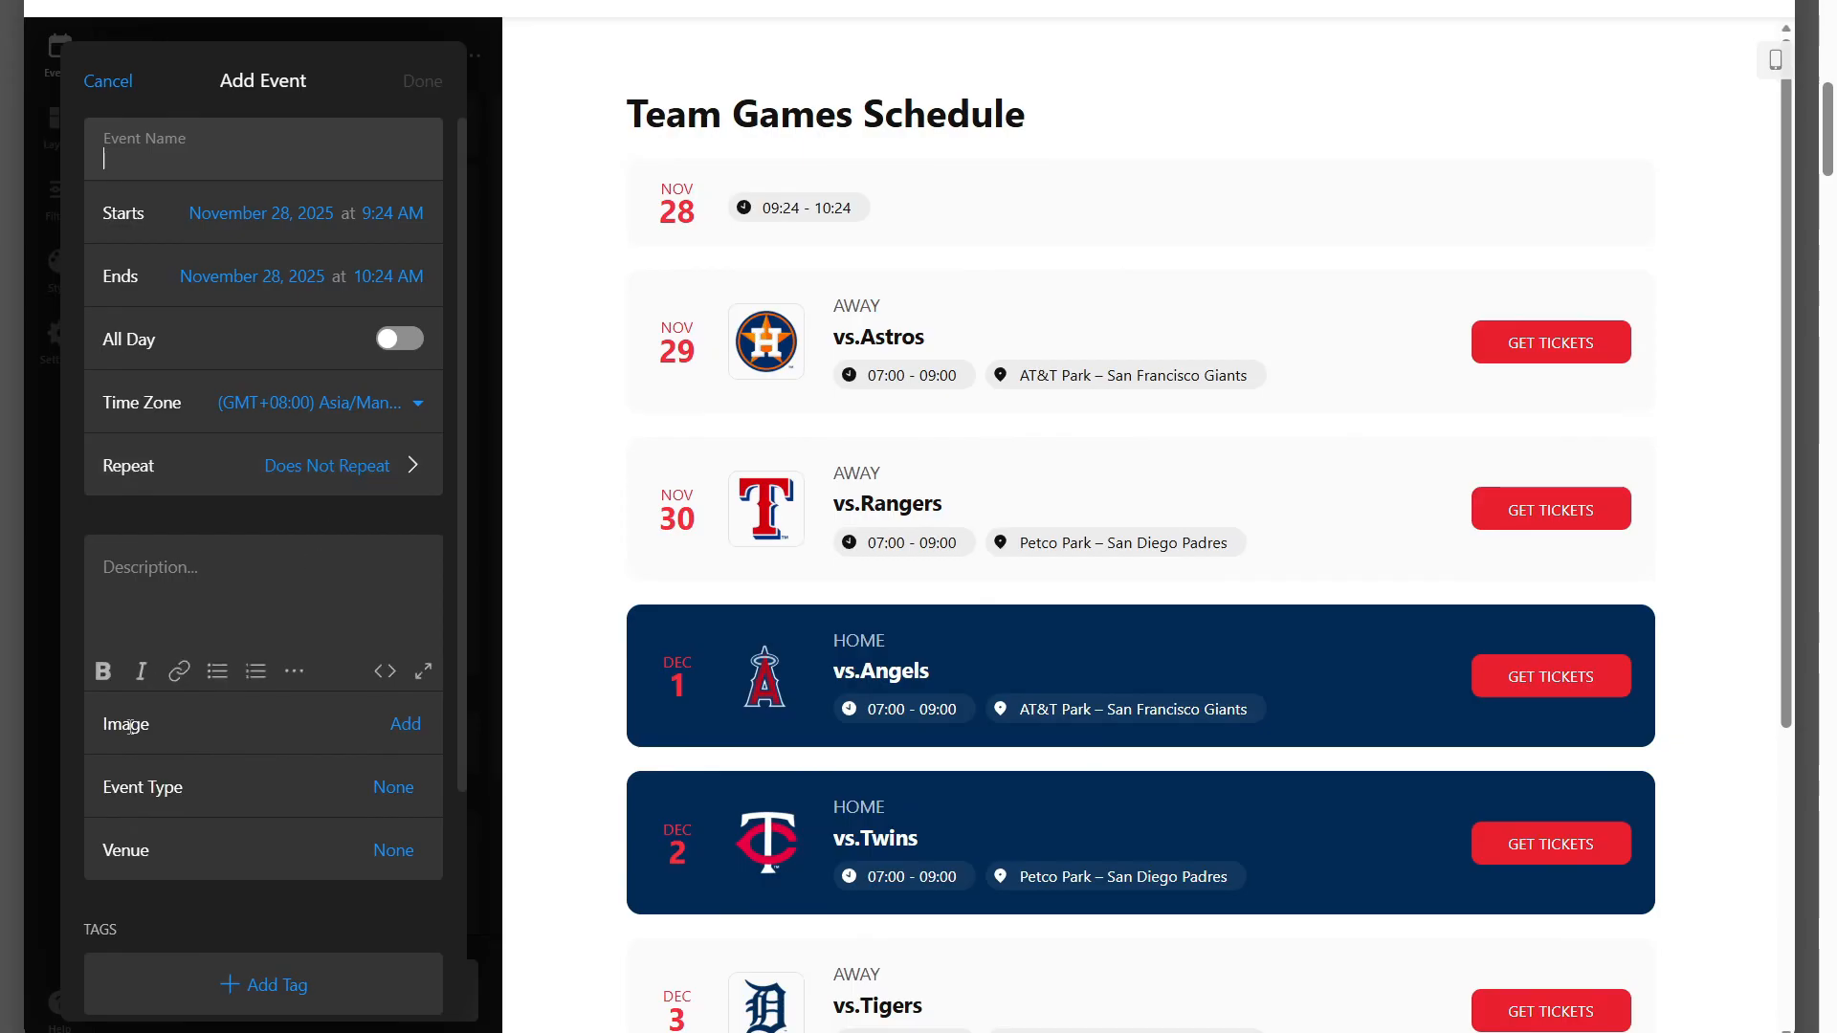
{"action": "scroll", "coordinate": [167, 789], "scroll_direction": "down", "scroll_amount": 3}
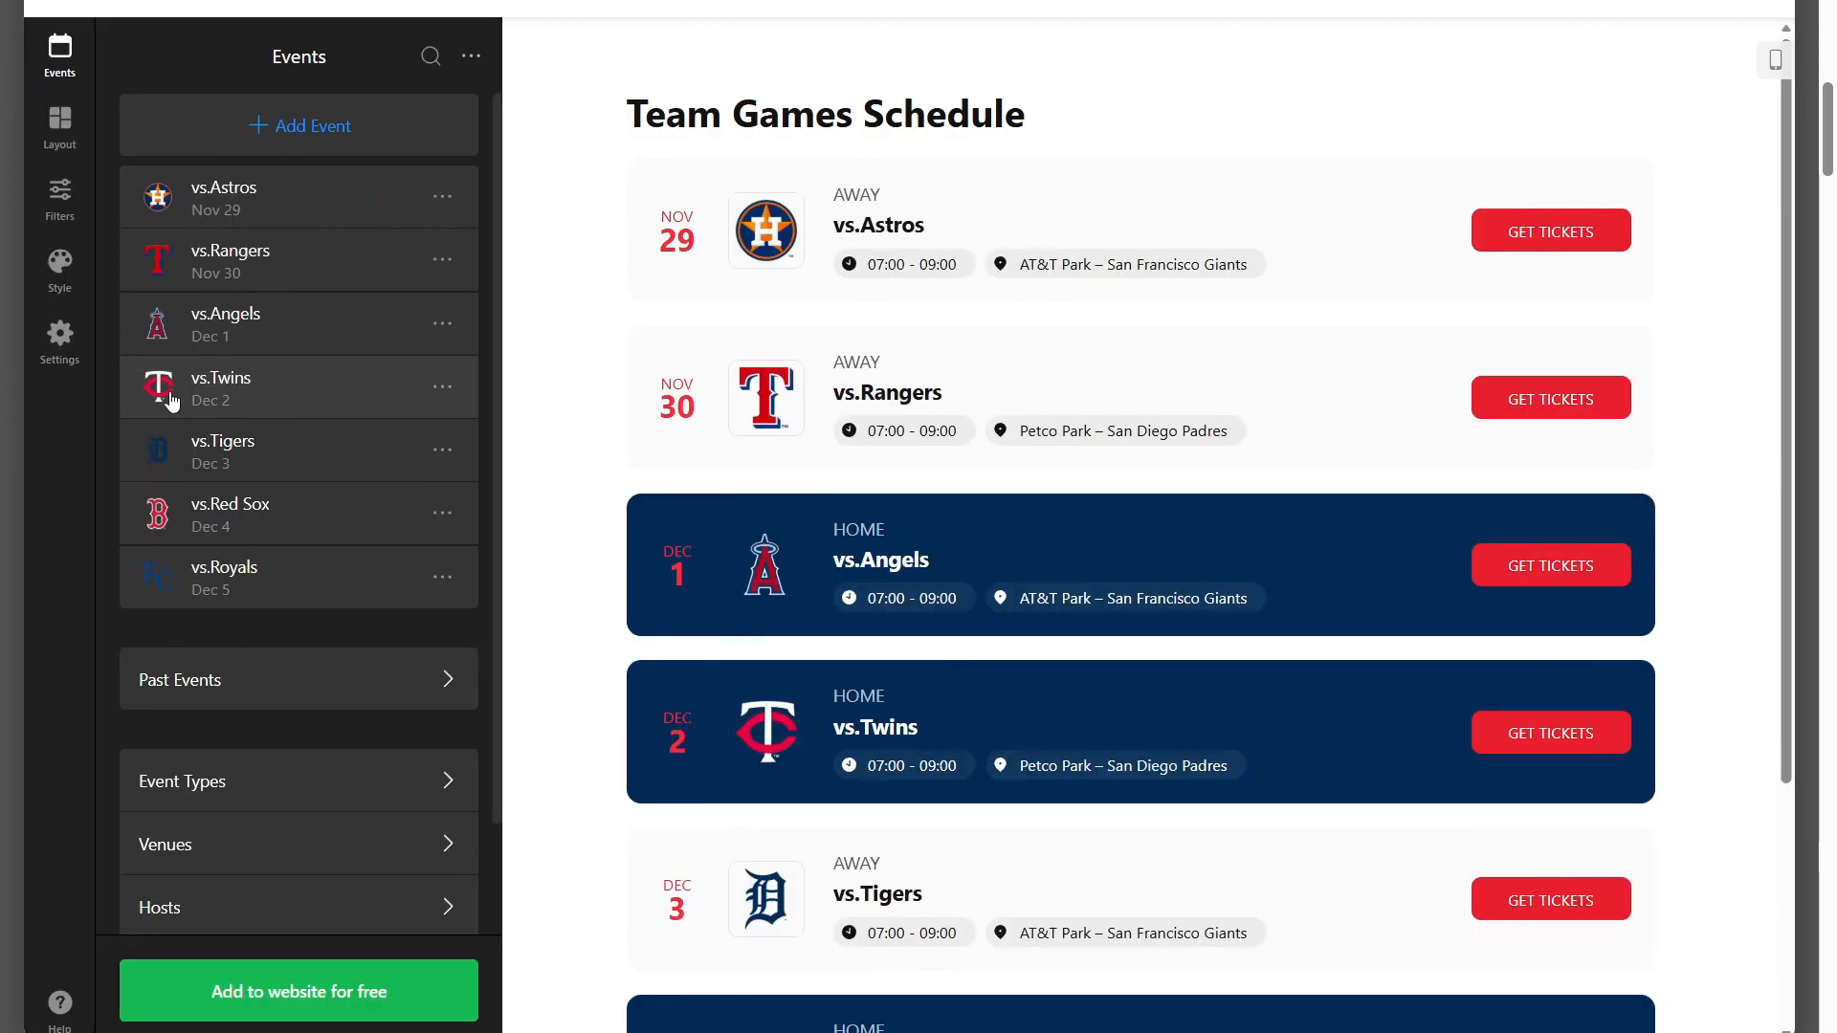
{"action": "left_click", "coordinate": [441, 198]}
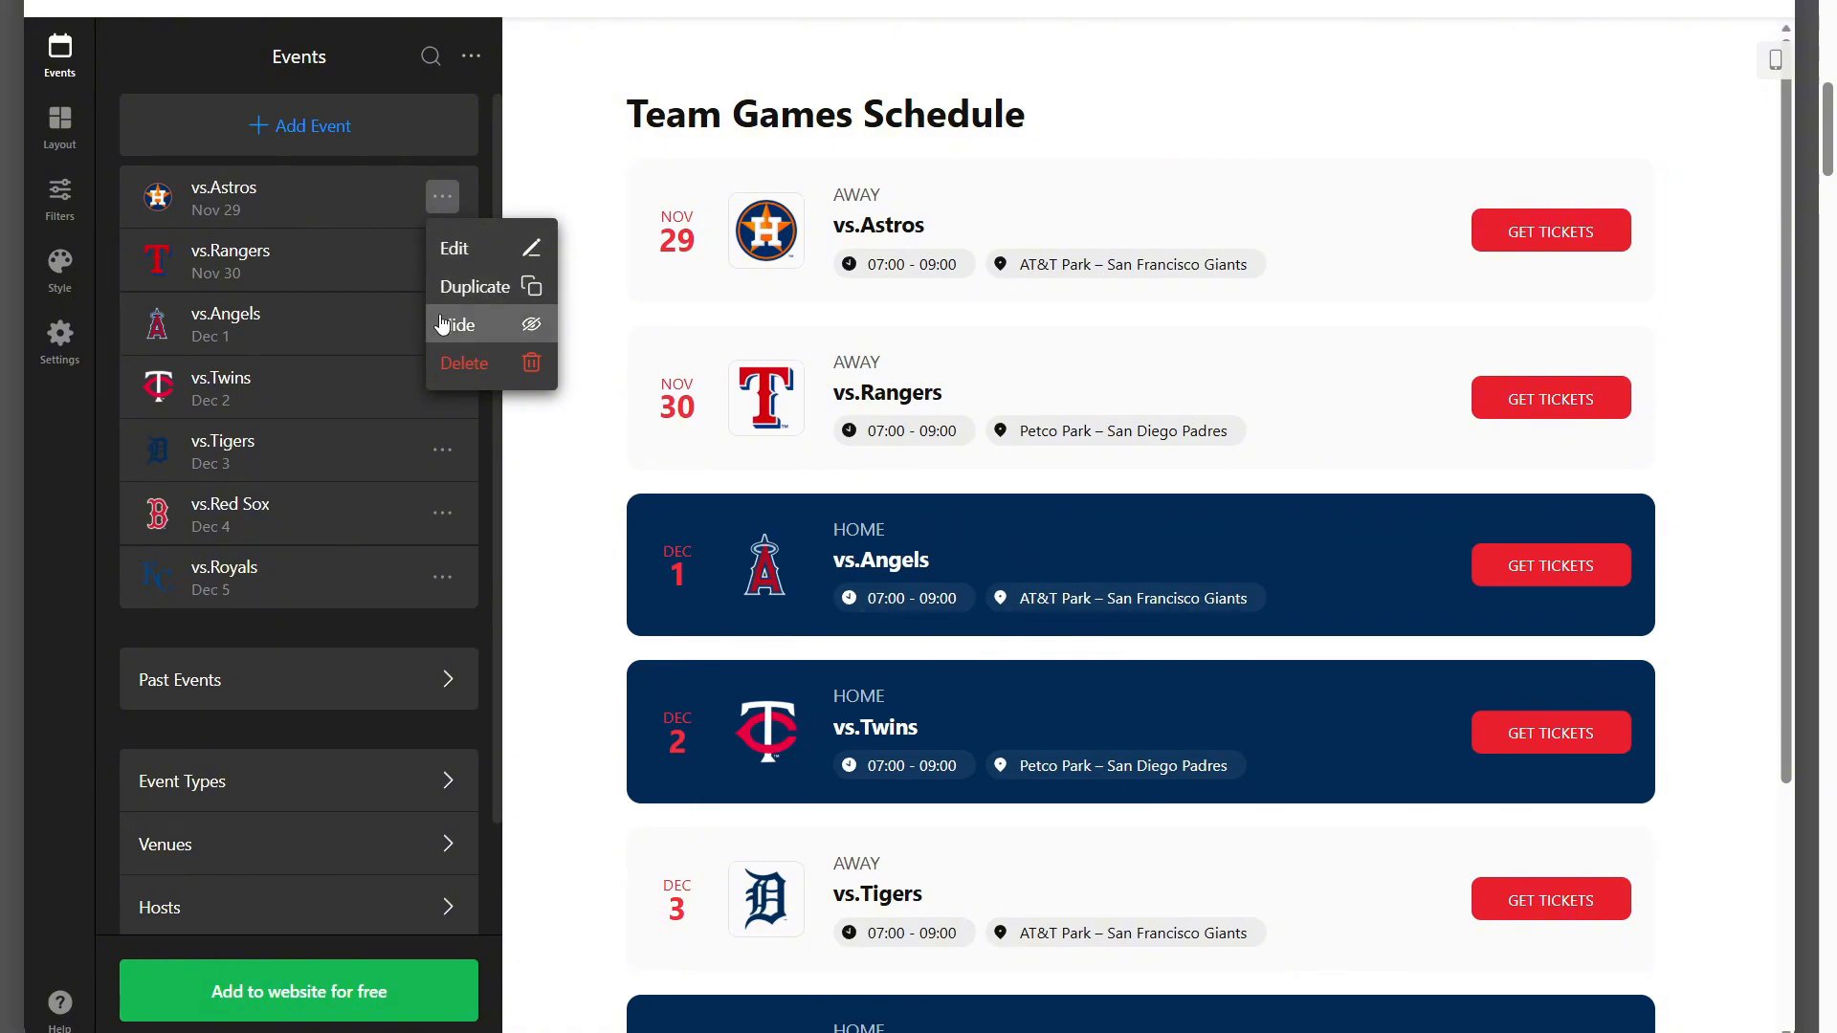
Step: Preview the Grid, Masonry, Slider, Month, Week and Day layouts and return the calendar to the List layout
{"action": "left_click", "coordinate": [60, 127]}
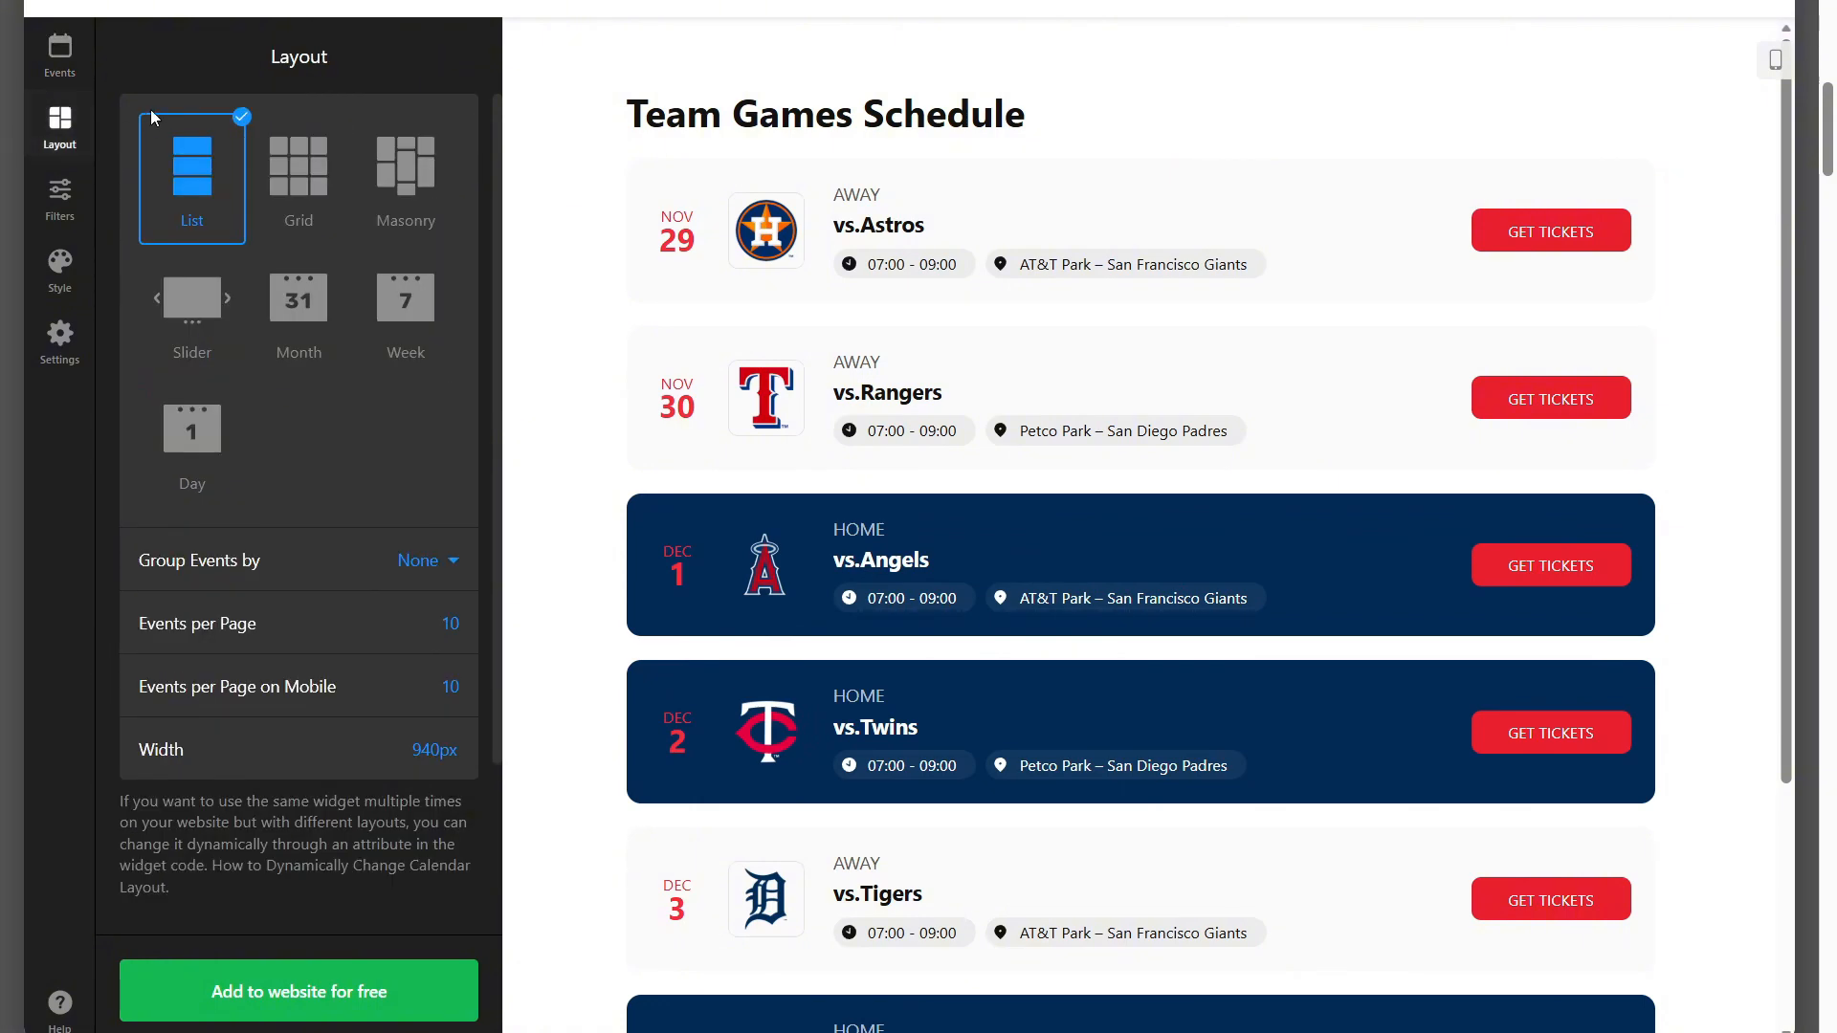
{"action": "left_click", "coordinate": [298, 175]}
{"action": "left_click", "coordinate": [402, 180]}
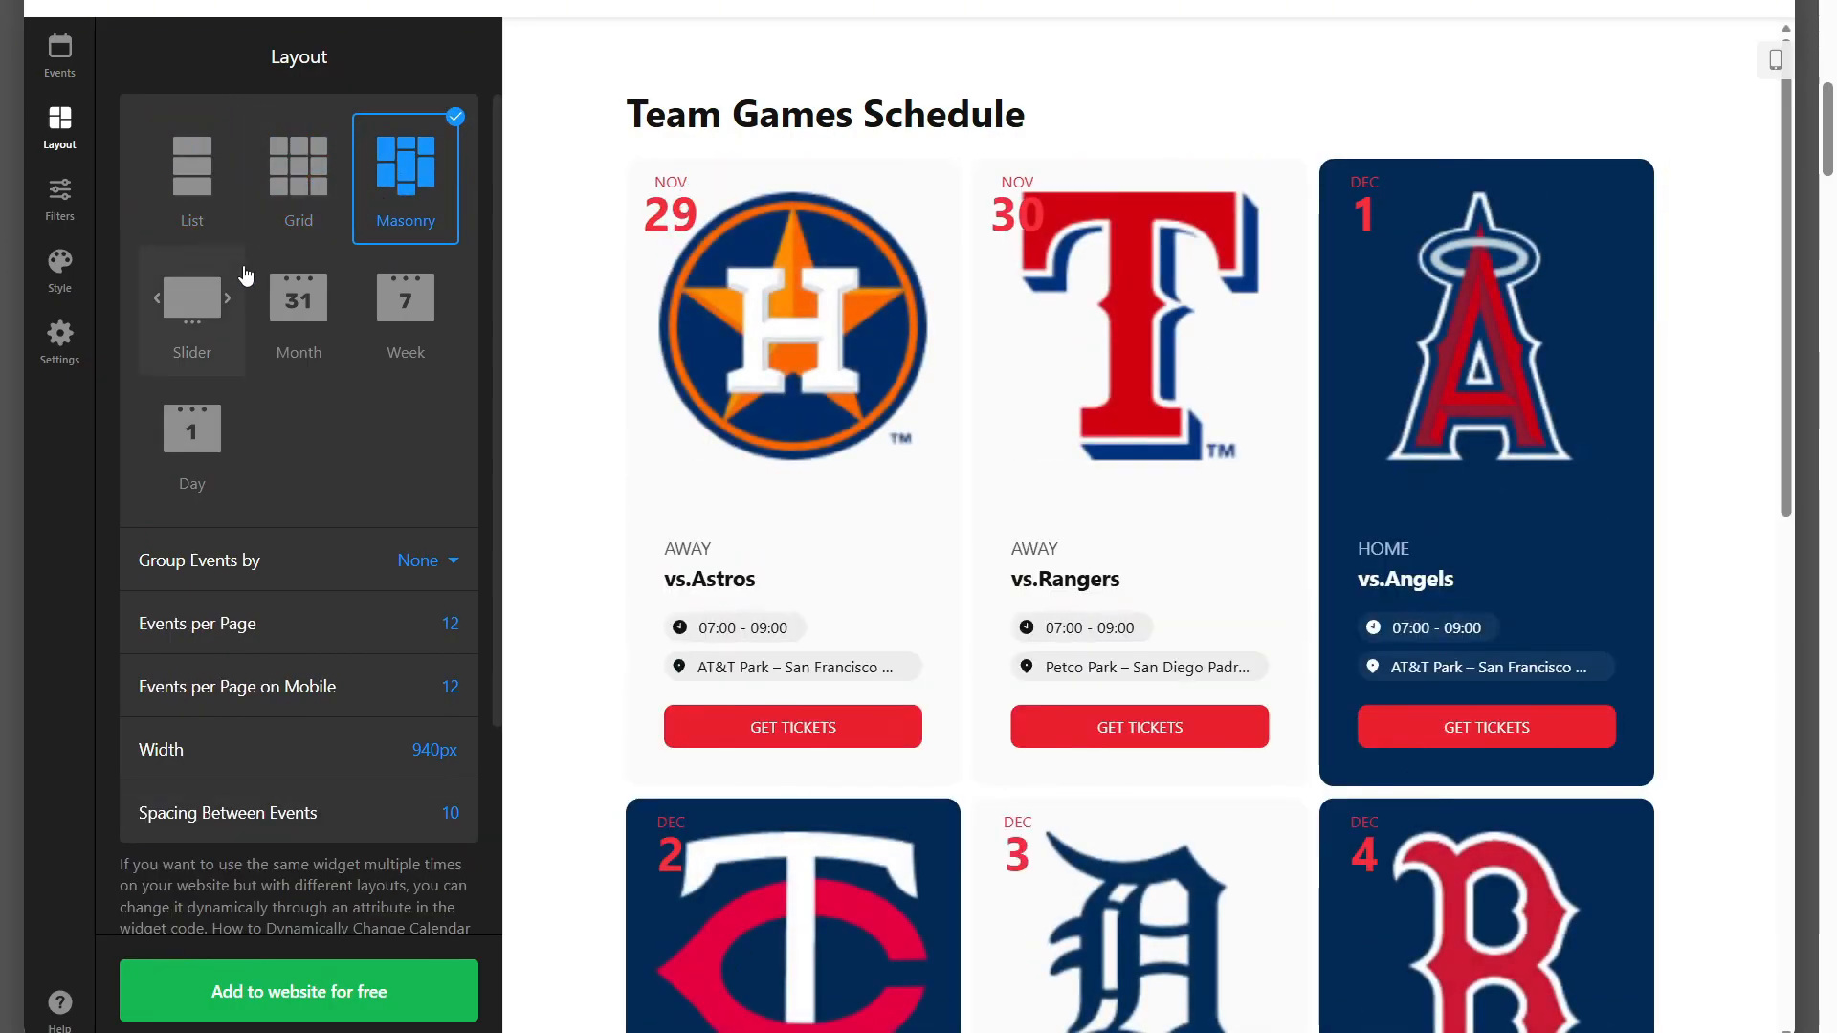
{"action": "left_click", "coordinate": [197, 304]}
{"action": "left_click", "coordinate": [298, 301]}
{"action": "left_click", "coordinate": [406, 304]}
{"action": "left_click", "coordinate": [228, 425]}
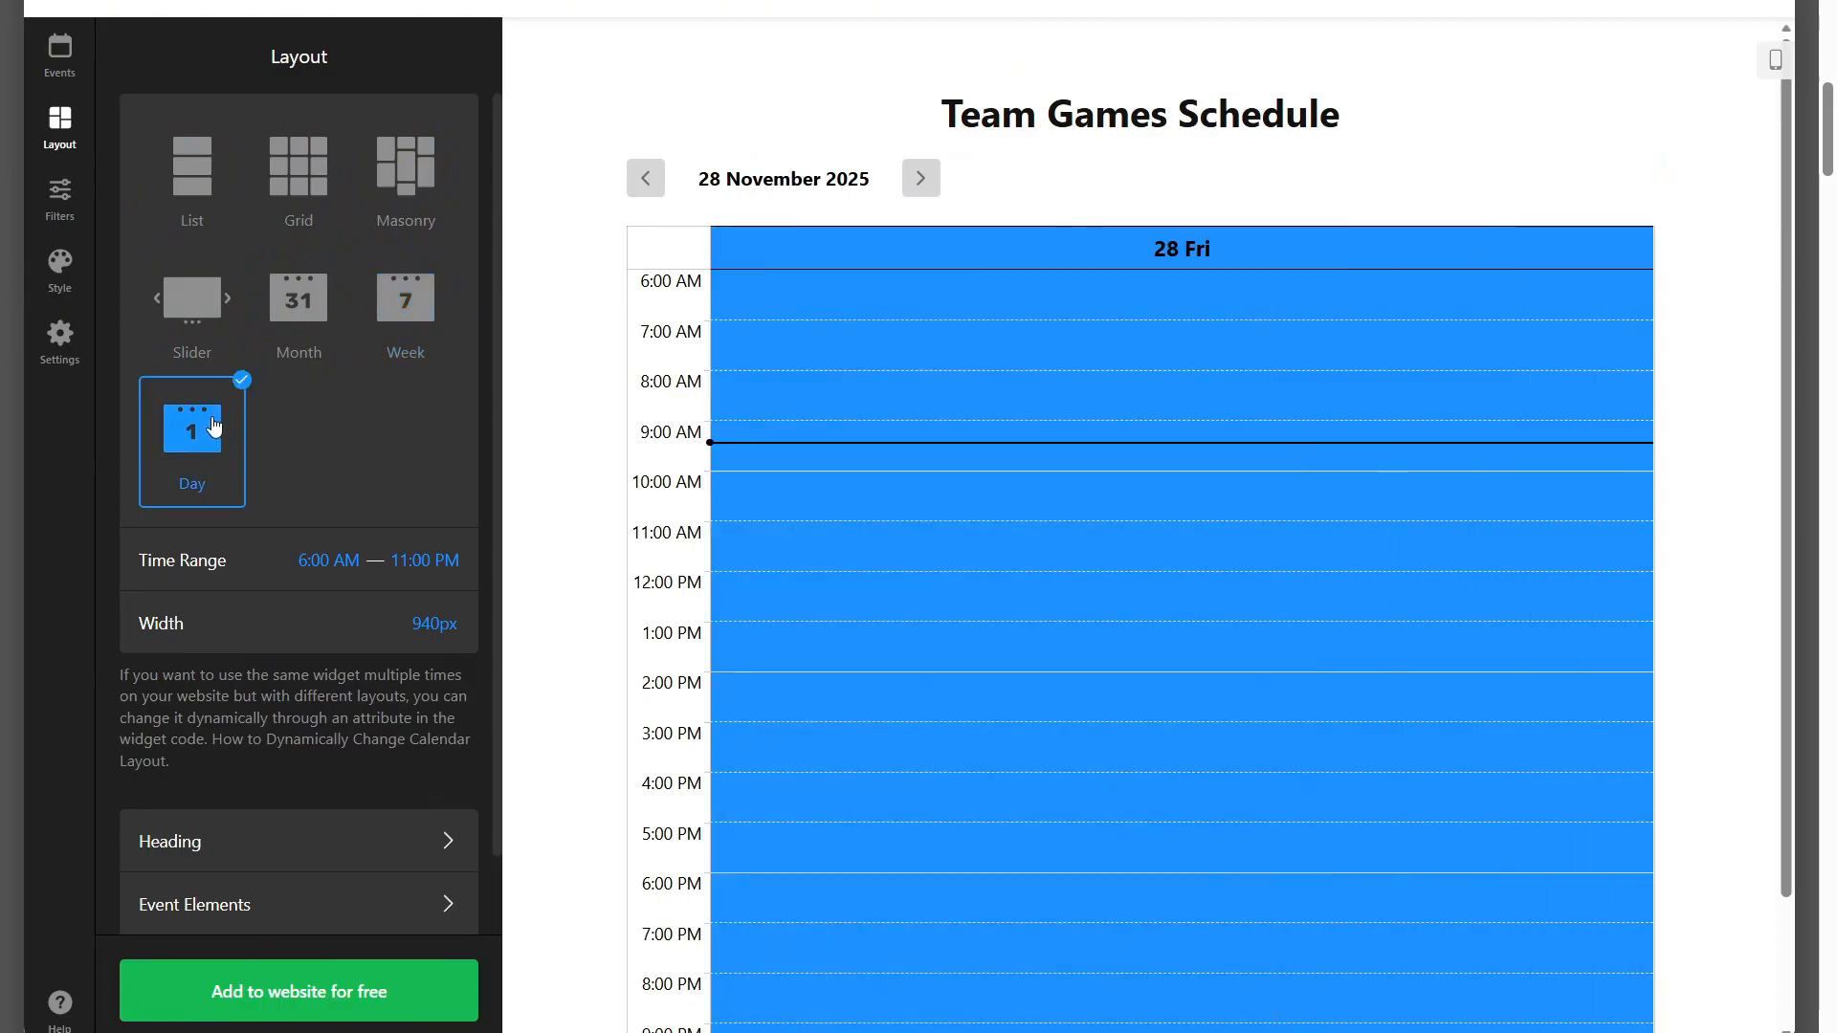
{"action": "left_click", "coordinate": [227, 217]}
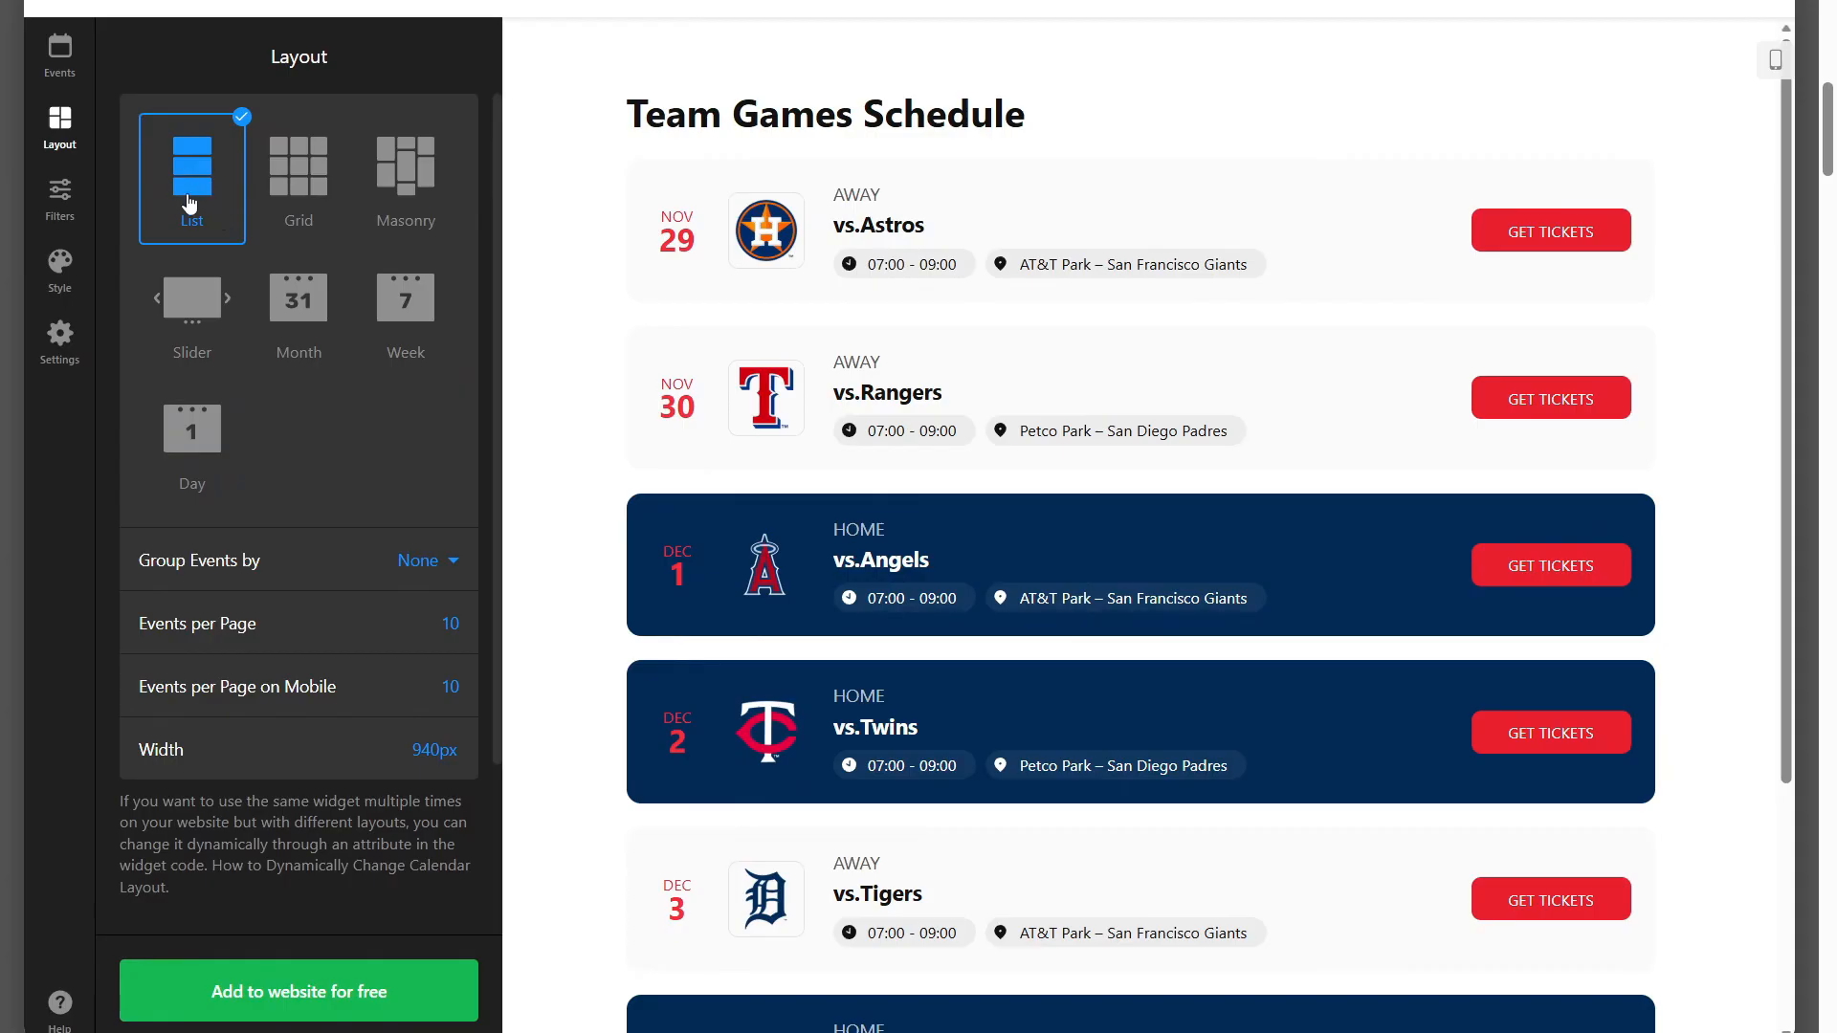
Step: Examine the List layout's event grouping and events-per-page options
{"action": "scroll", "coordinate": [300, 519], "scroll_direction": "down", "scroll_amount": 2}
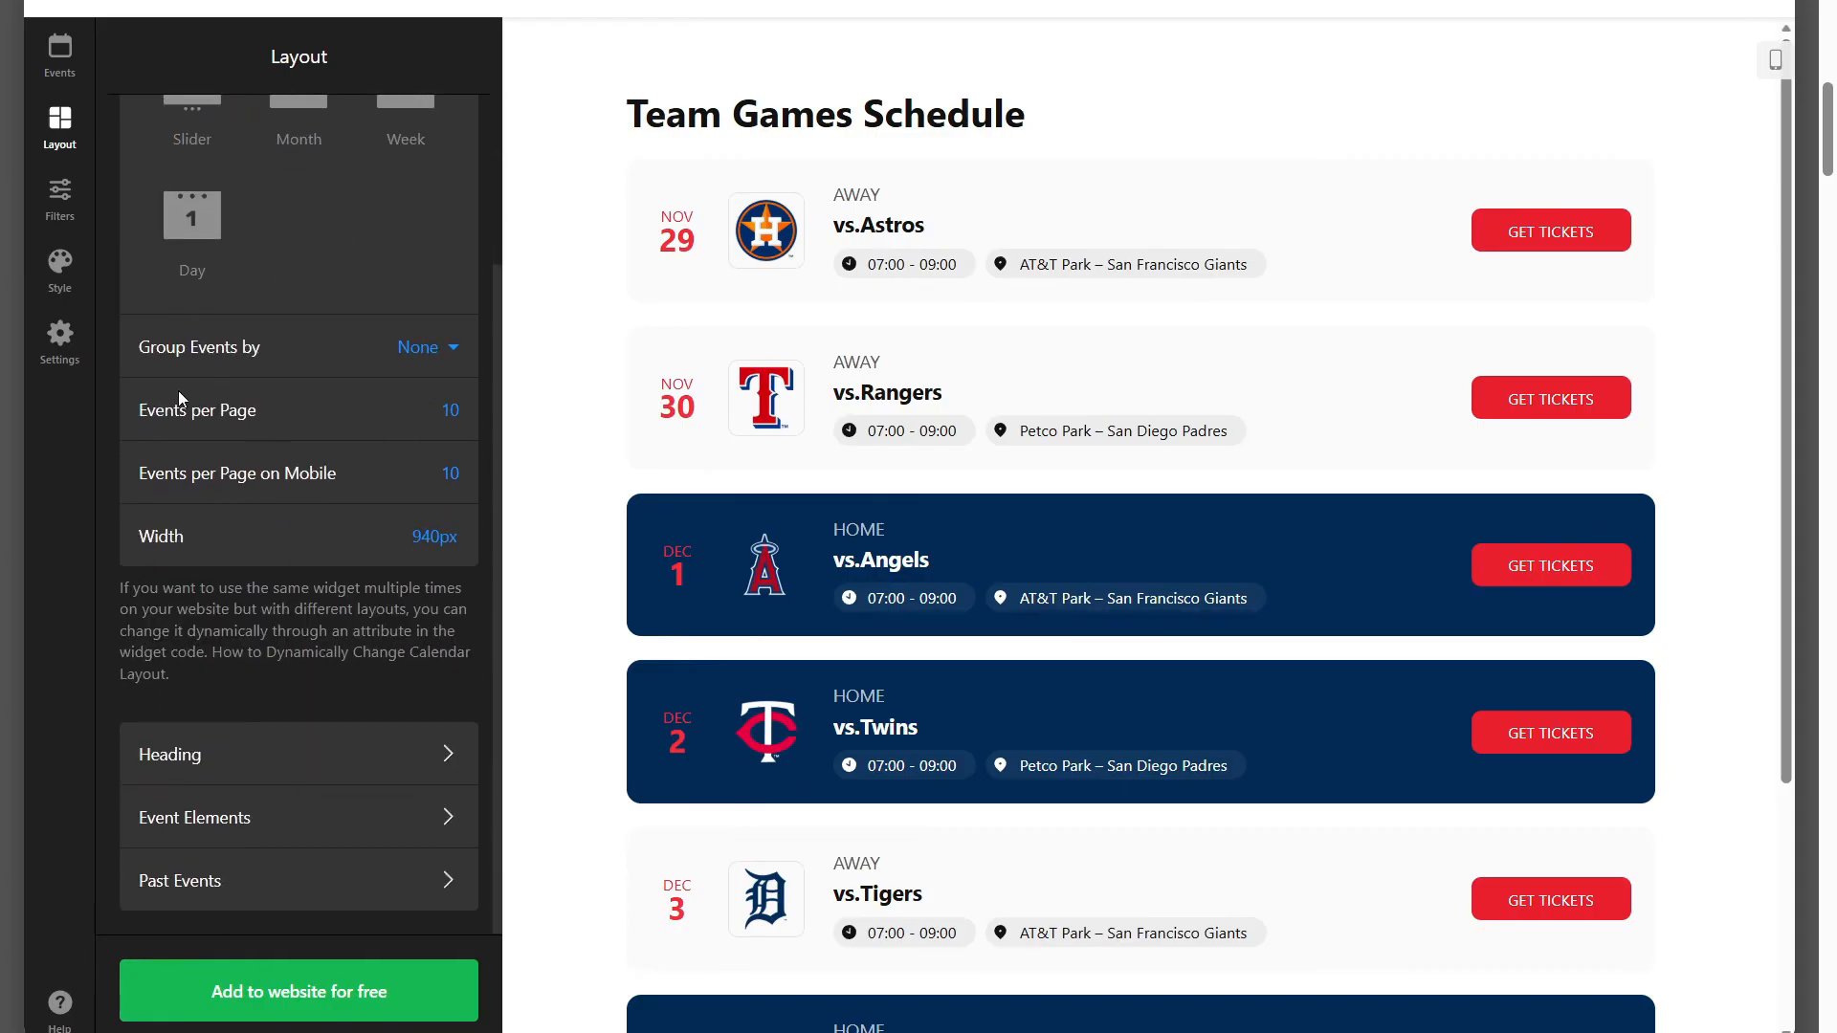
{"action": "left_click_drag", "start_coordinate": [139, 353], "coordinate": [249, 356]}
{"action": "left_click", "coordinate": [199, 410]}
{"action": "scroll", "coordinate": [153, 450], "scroll_direction": "up", "scroll_amount": 2}
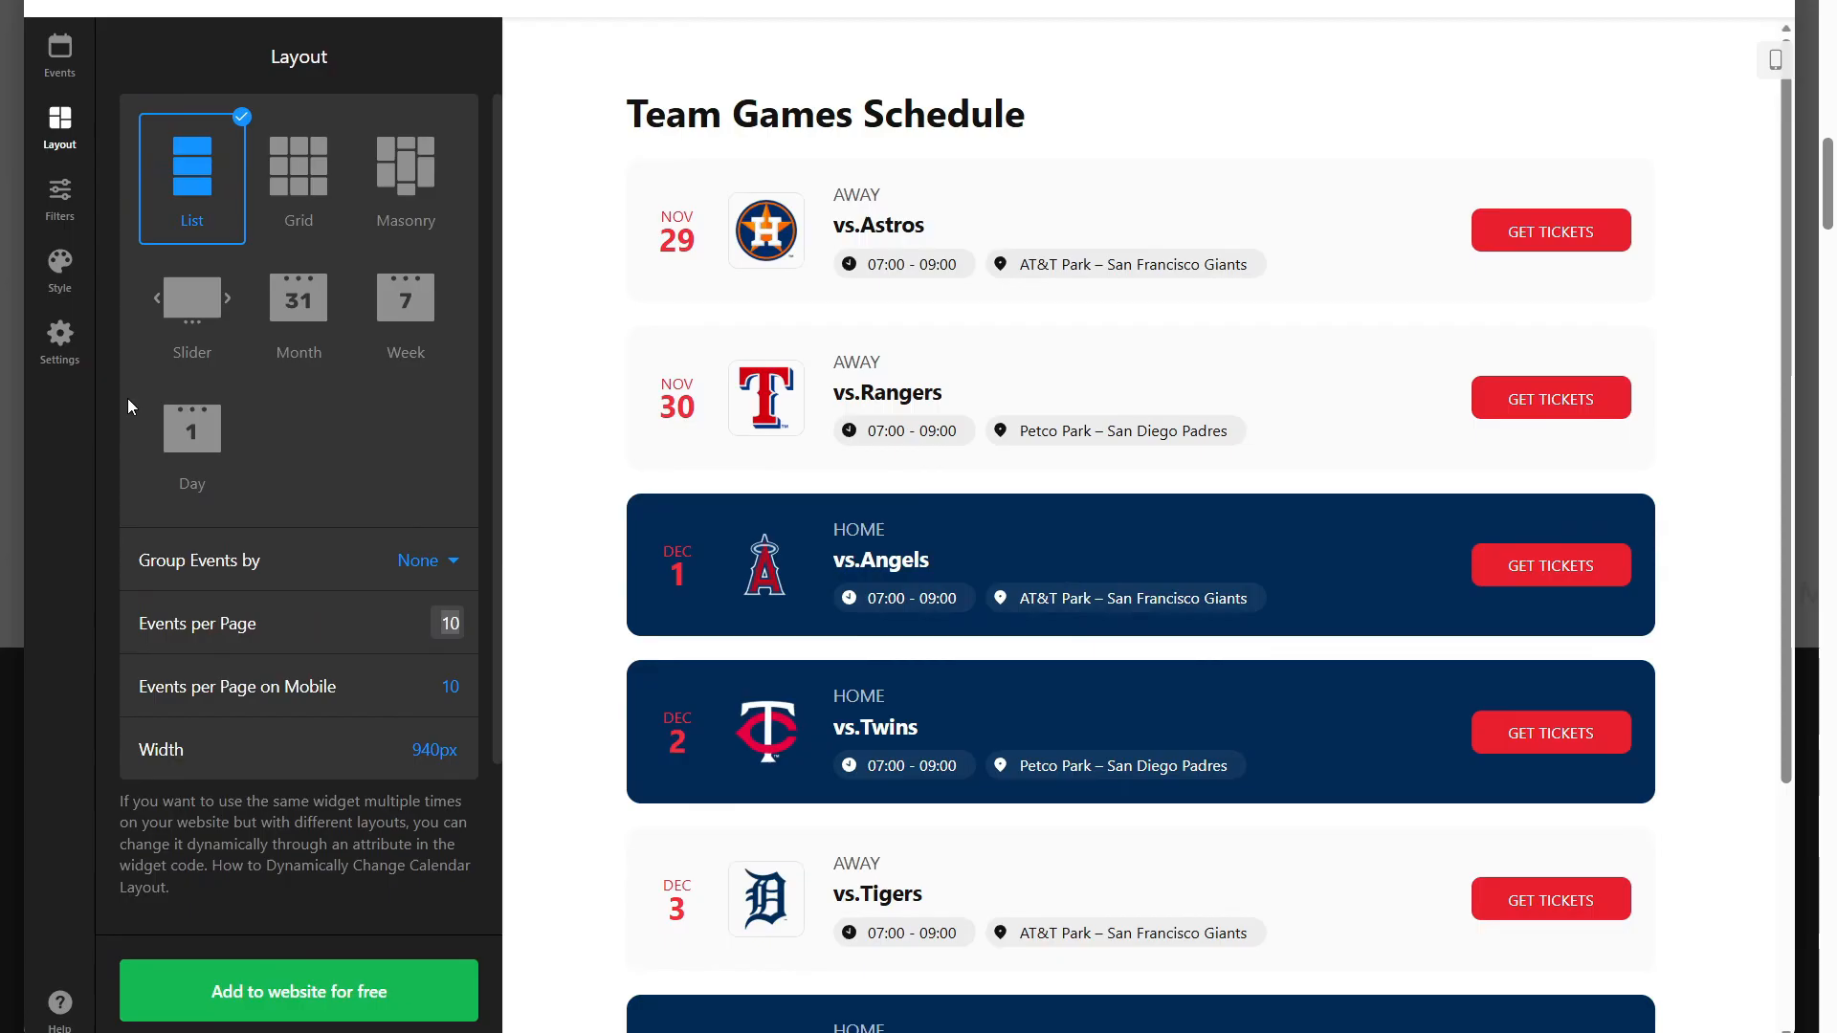
Step: Enable search and the Dates, Event Type, Venue, Host and Tags filters for the calendar
{"action": "left_click", "coordinate": [77, 196]}
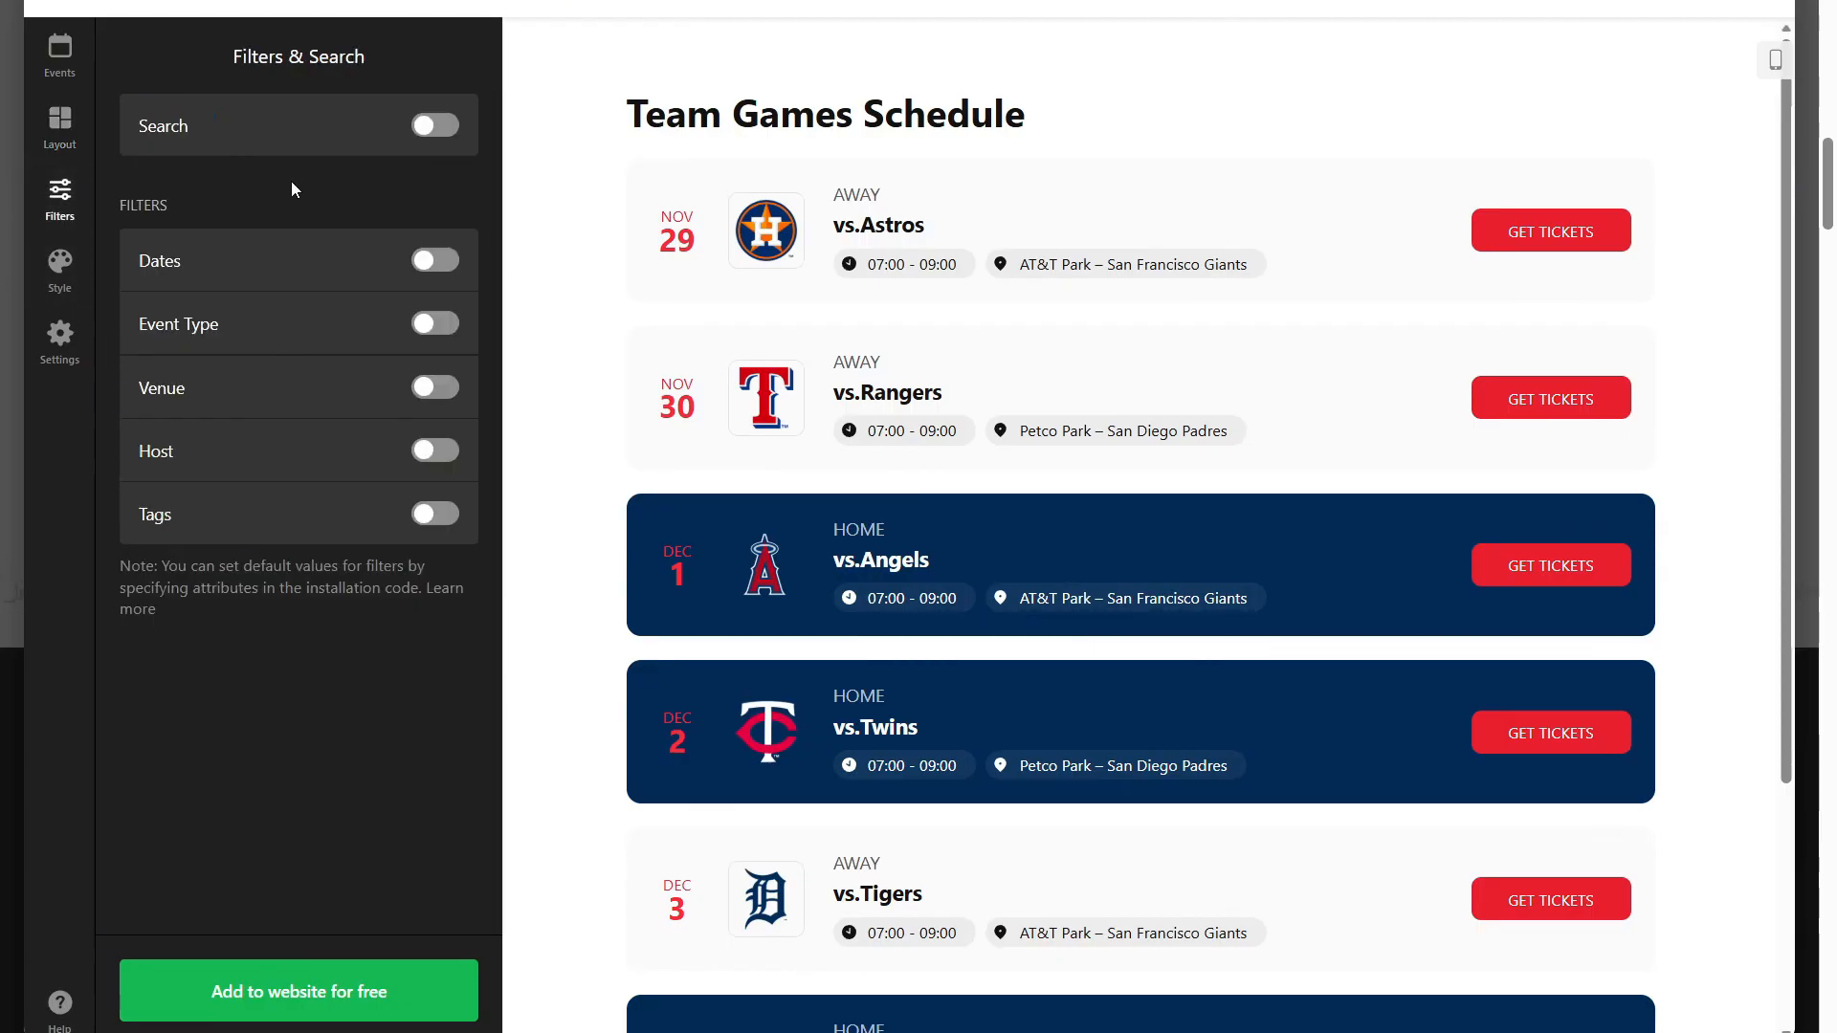
{"action": "left_click", "coordinate": [442, 128]}
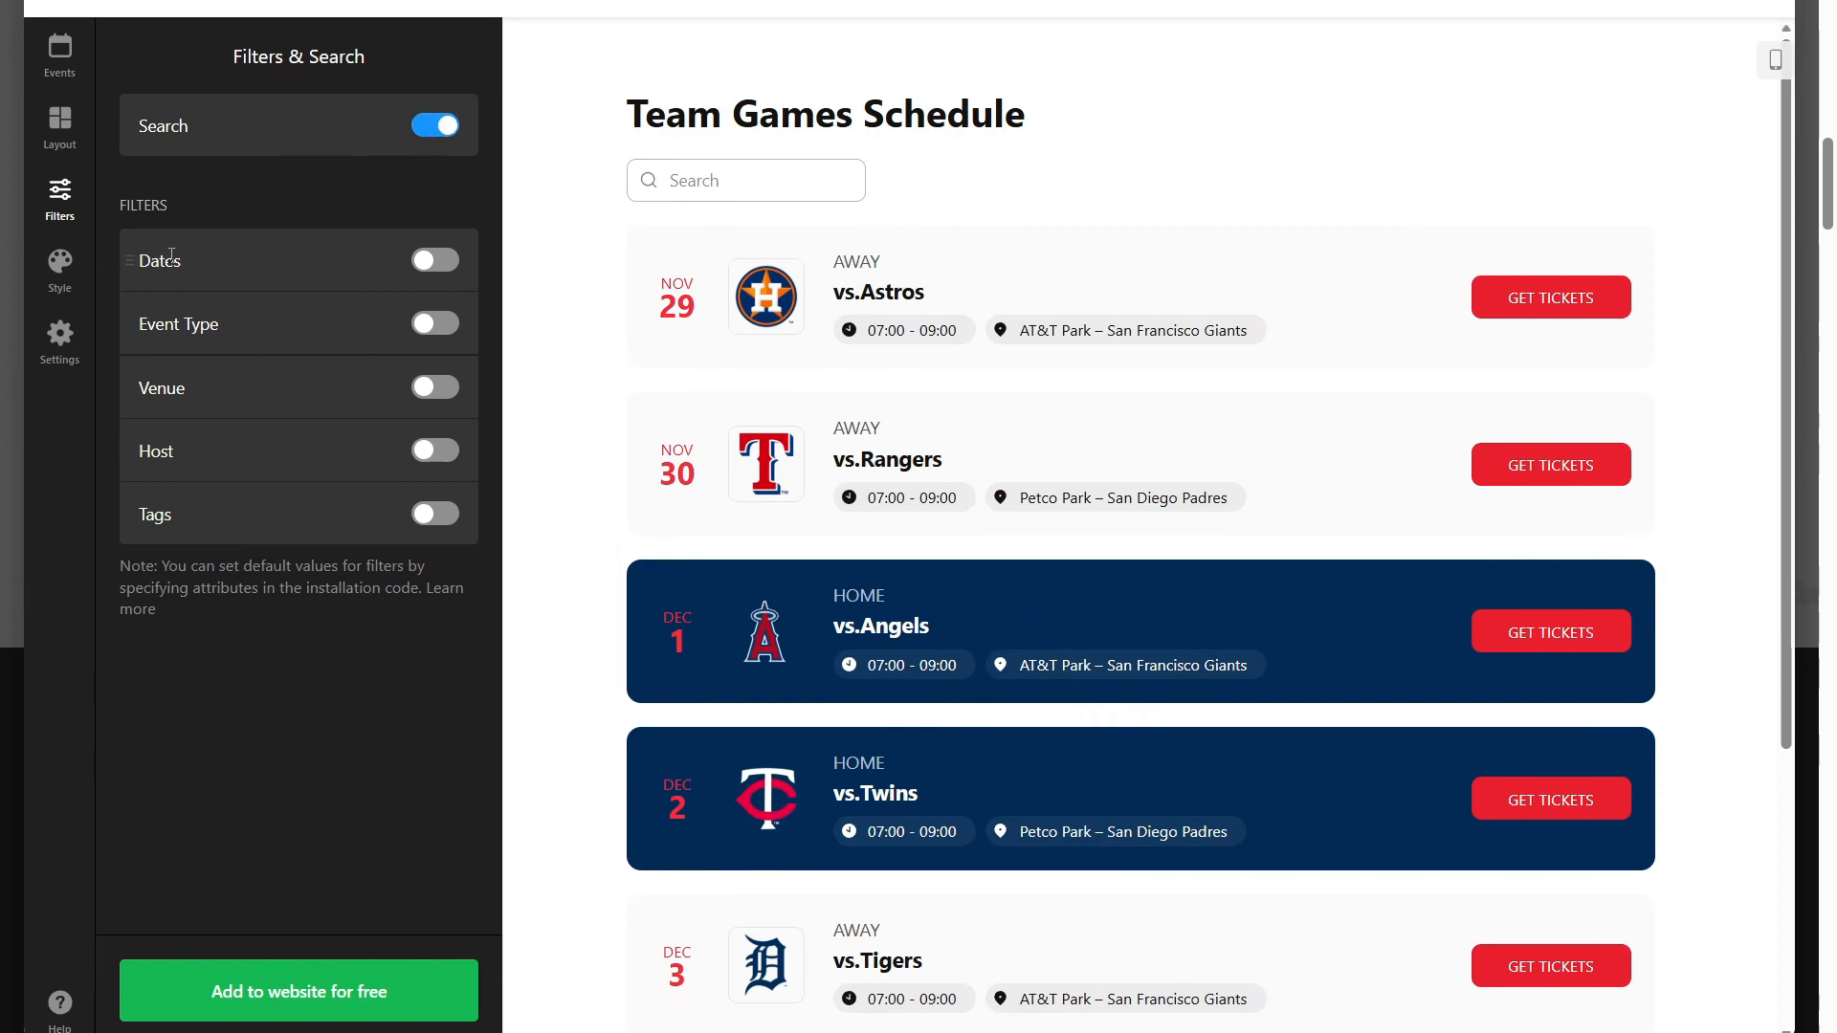
{"action": "left_click", "coordinate": [458, 260]}
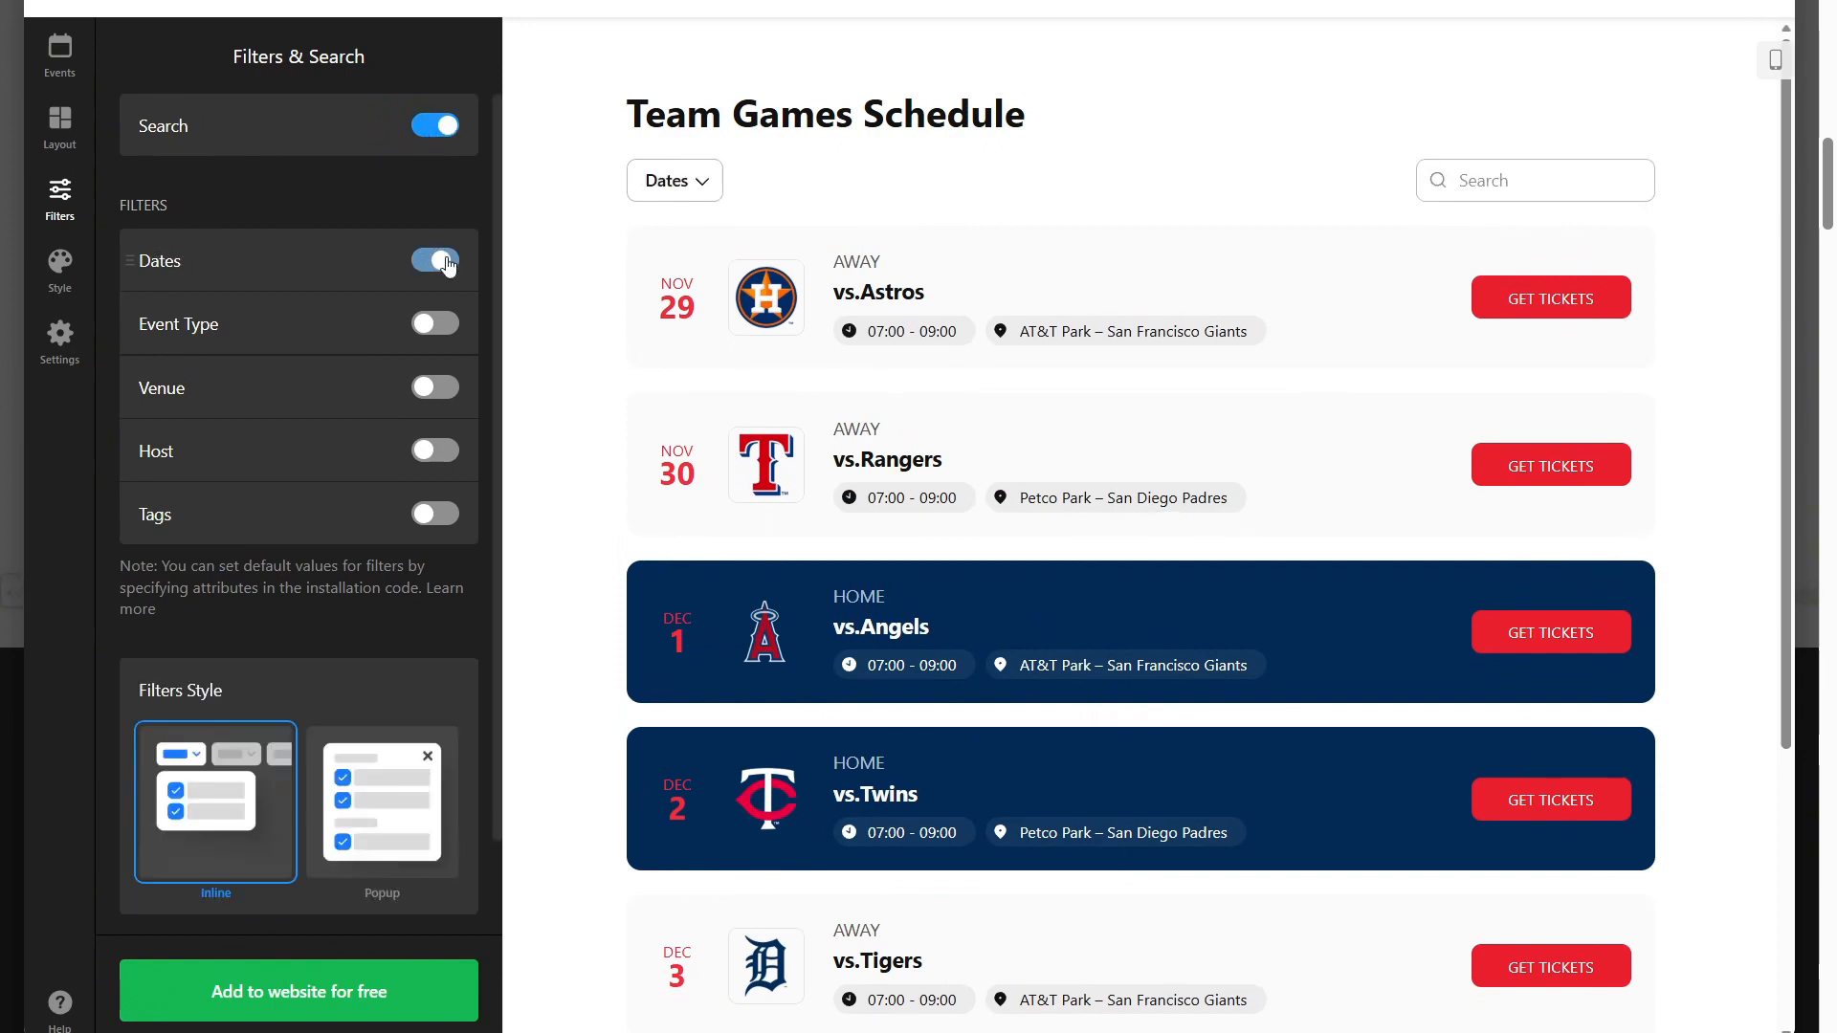
{"action": "left_click", "coordinate": [442, 325]}
{"action": "left_click", "coordinate": [442, 388]}
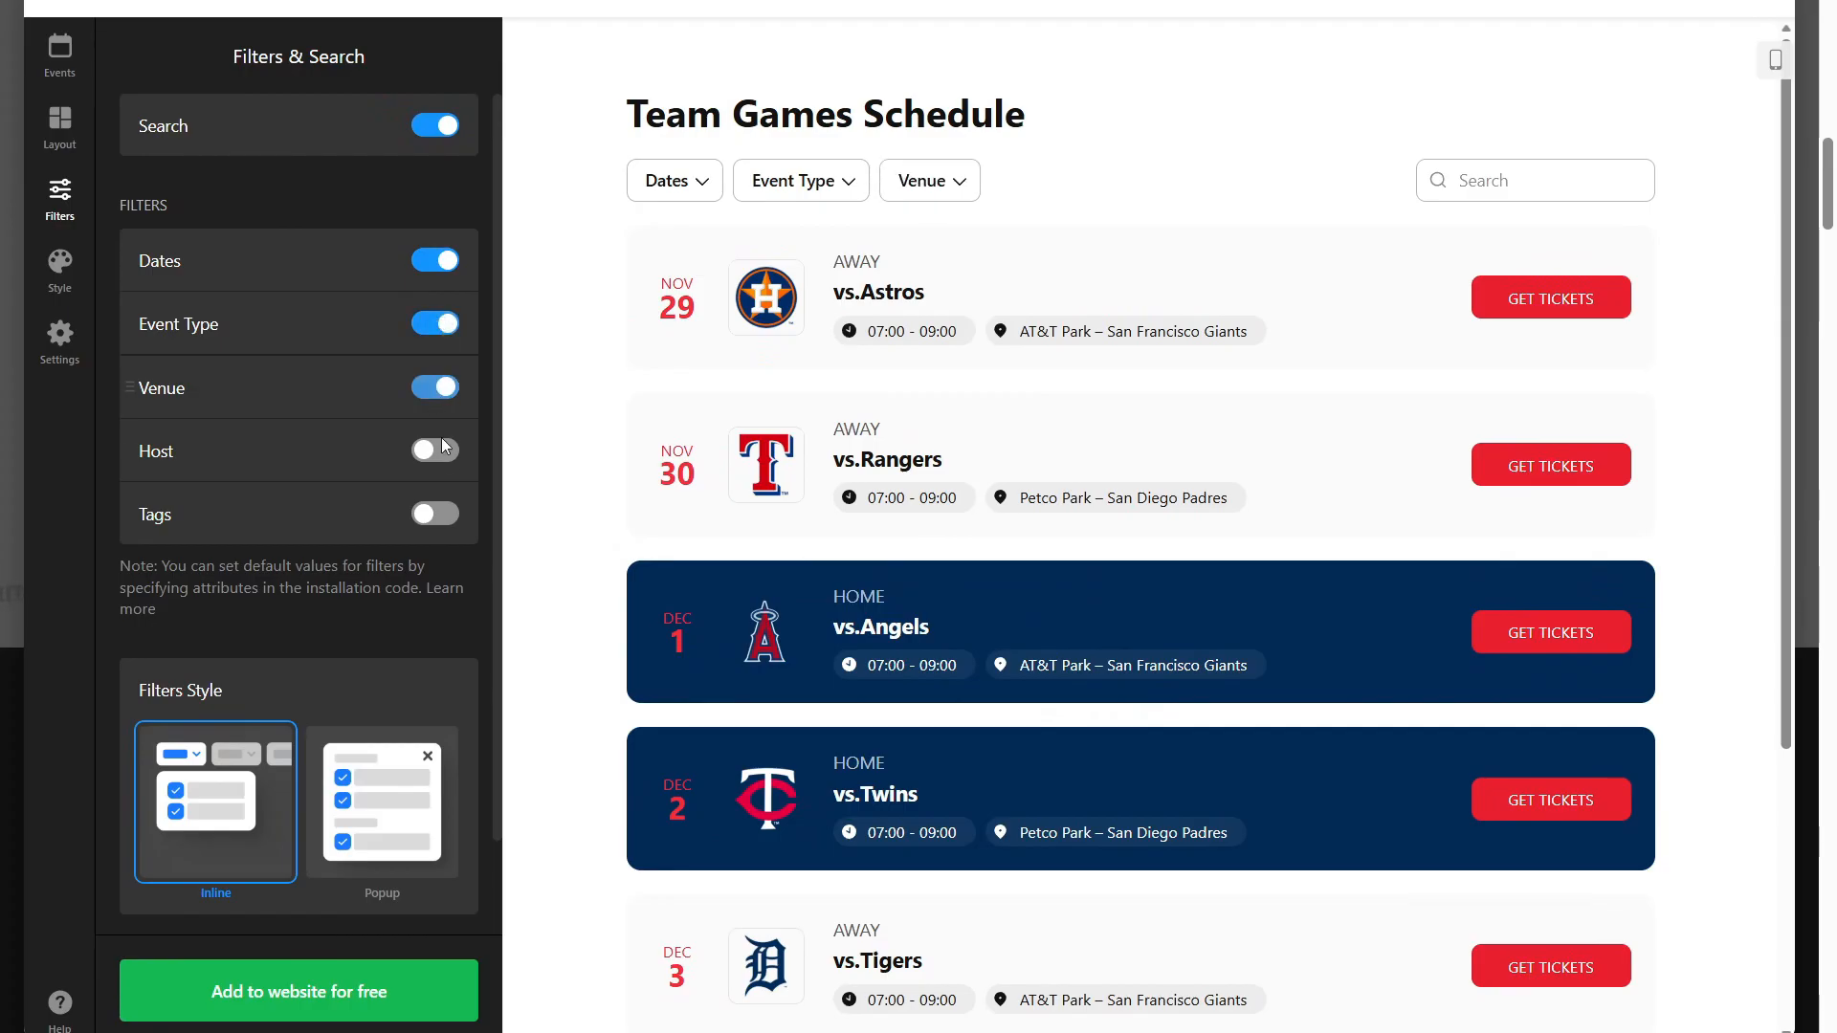
{"action": "left_click", "coordinate": [442, 451]}
{"action": "left_click", "coordinate": [442, 515]}
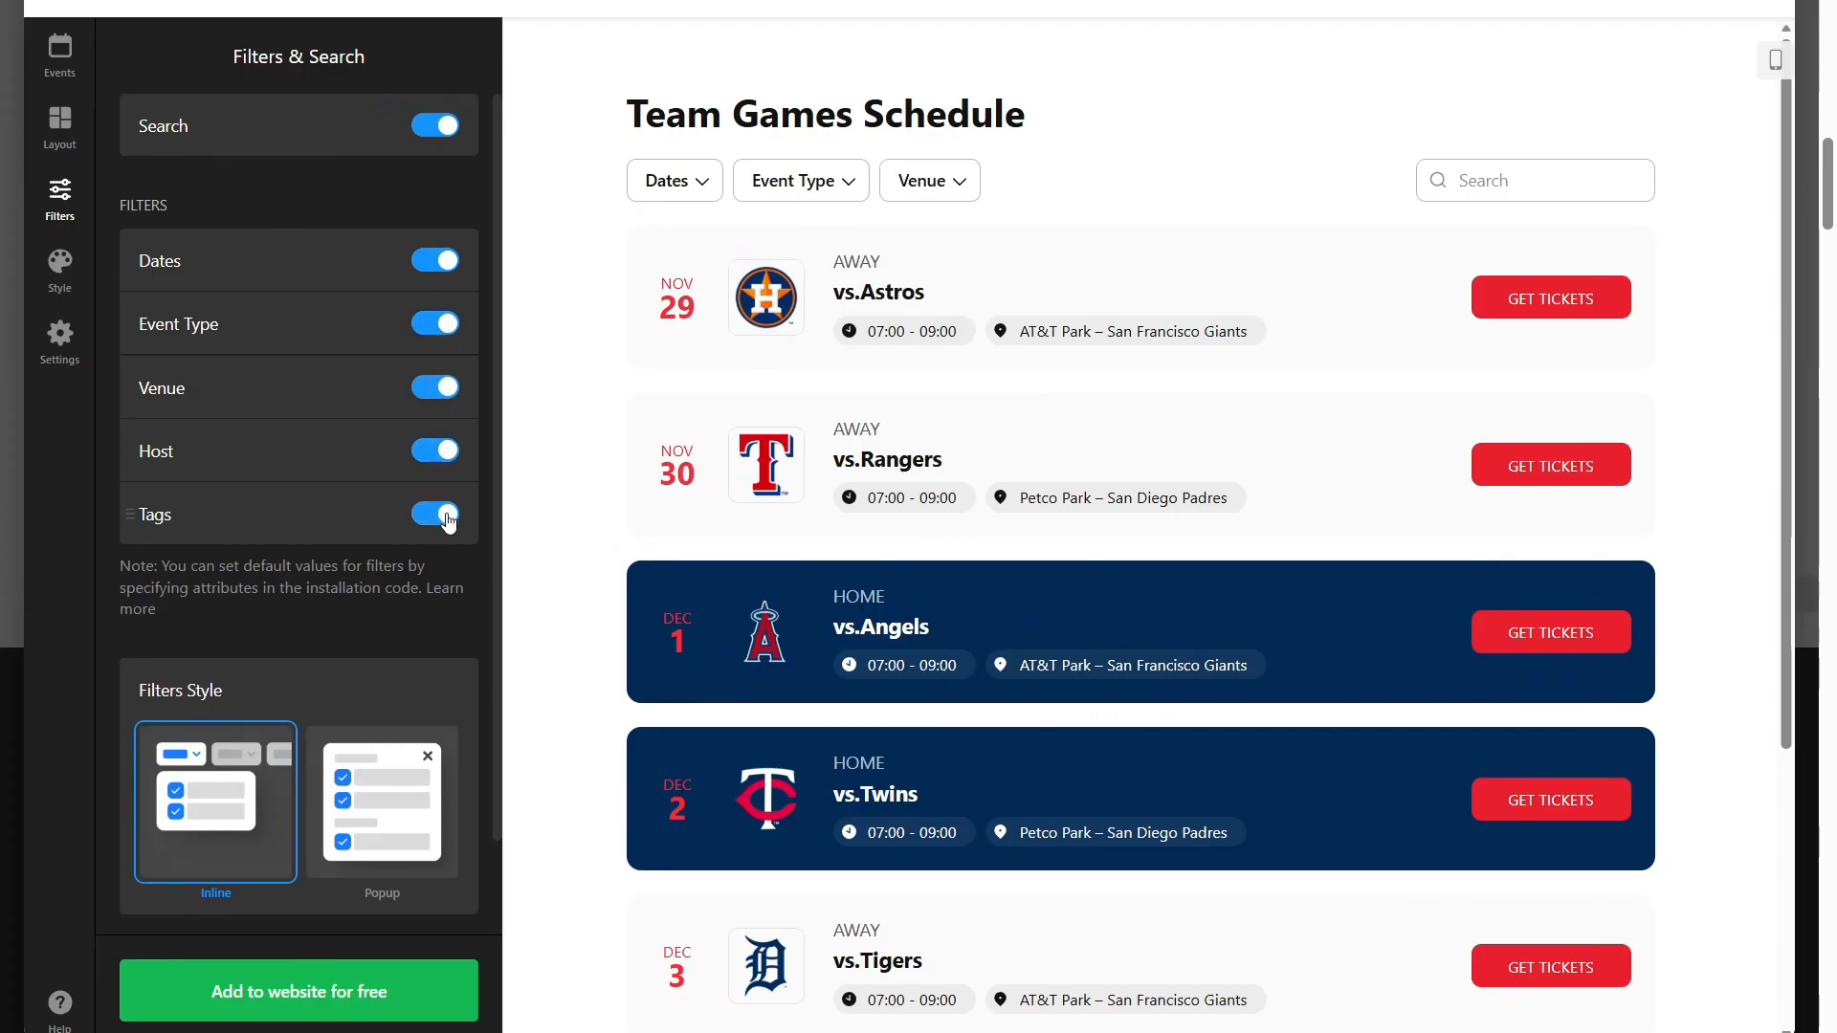
Step: Preview the Popup filters style and return to the Inline style
{"action": "scroll", "coordinate": [421, 479], "scroll_direction": "down", "scroll_amount": 1}
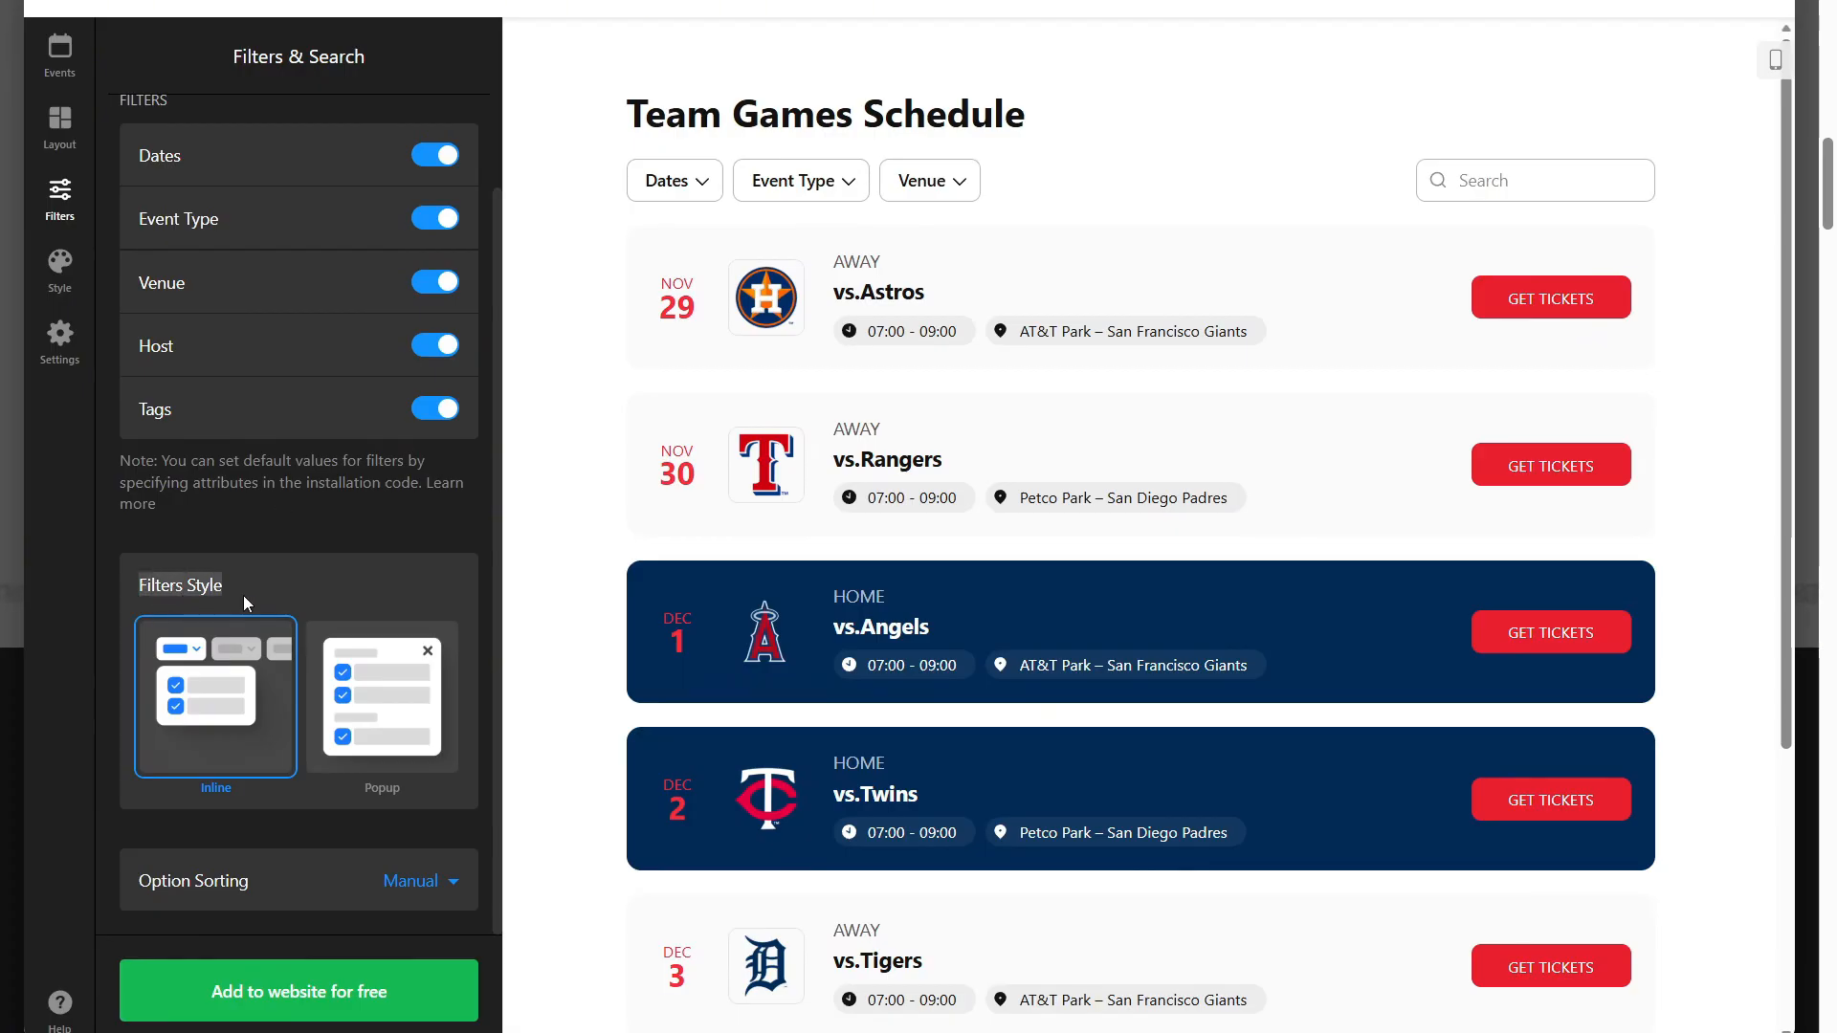
{"action": "left_click", "coordinate": [337, 681]}
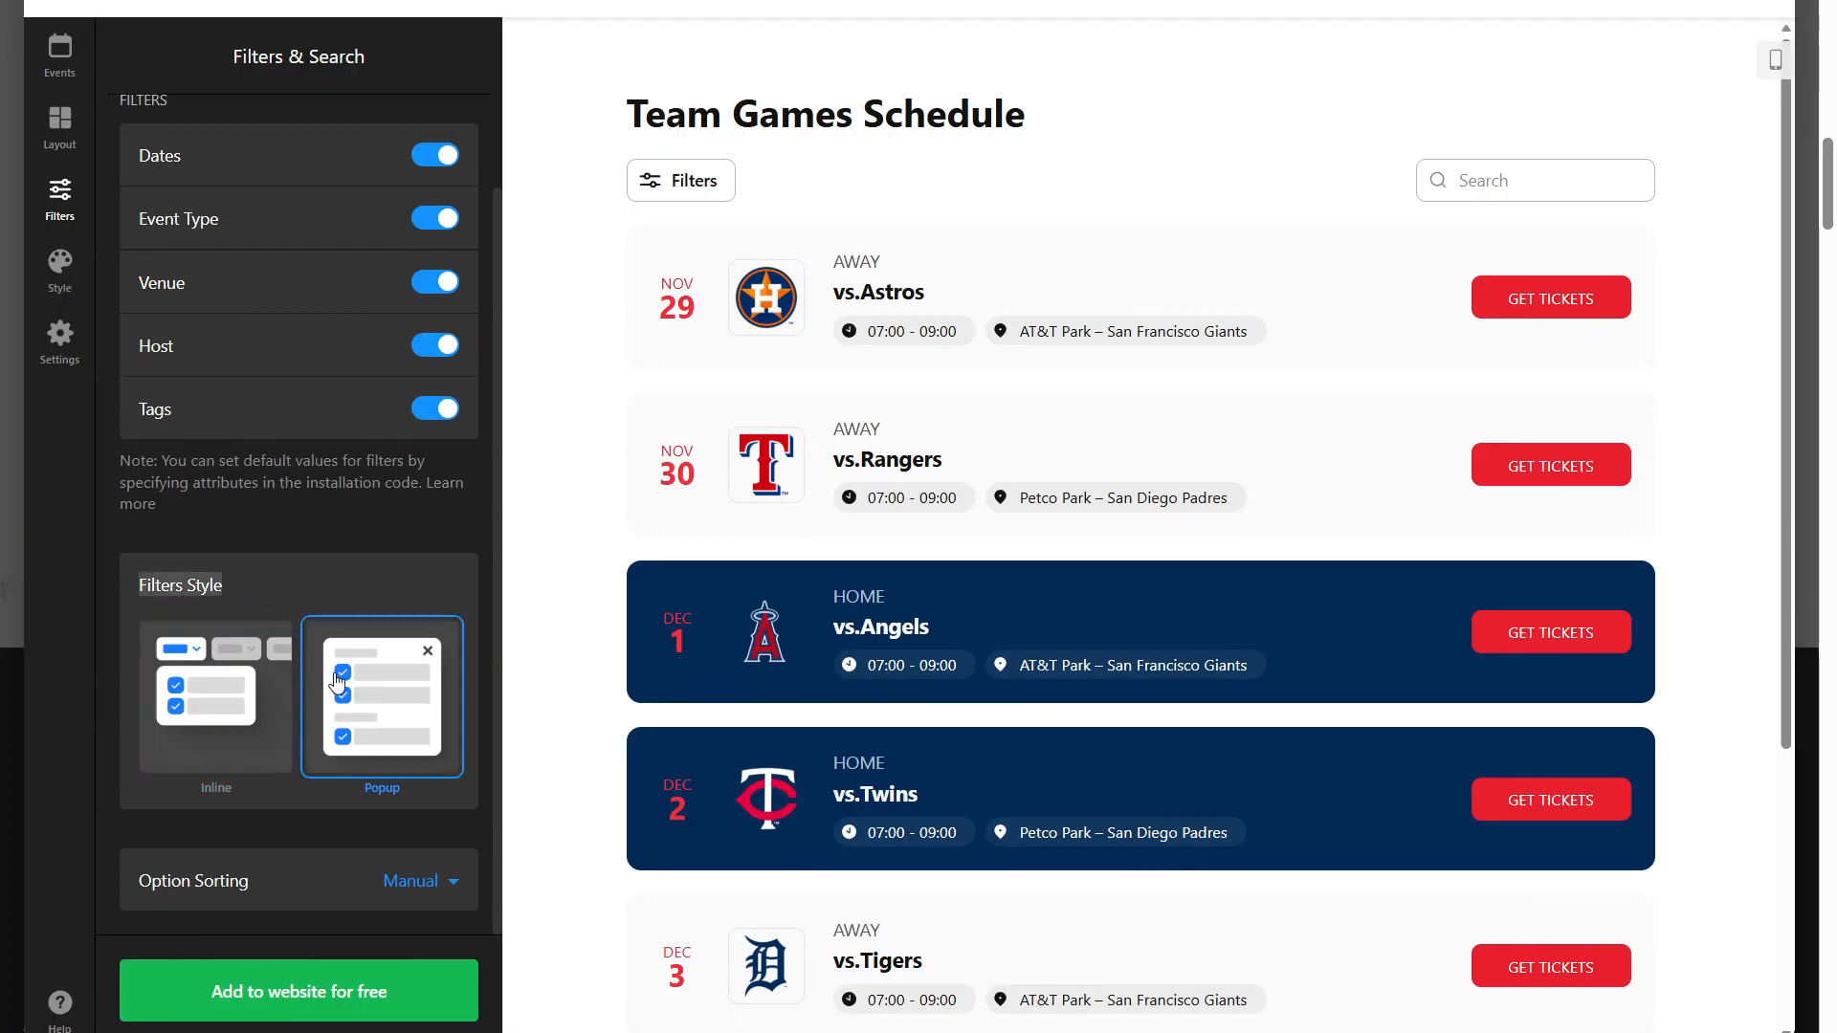
{"action": "left_click", "coordinate": [187, 696]}
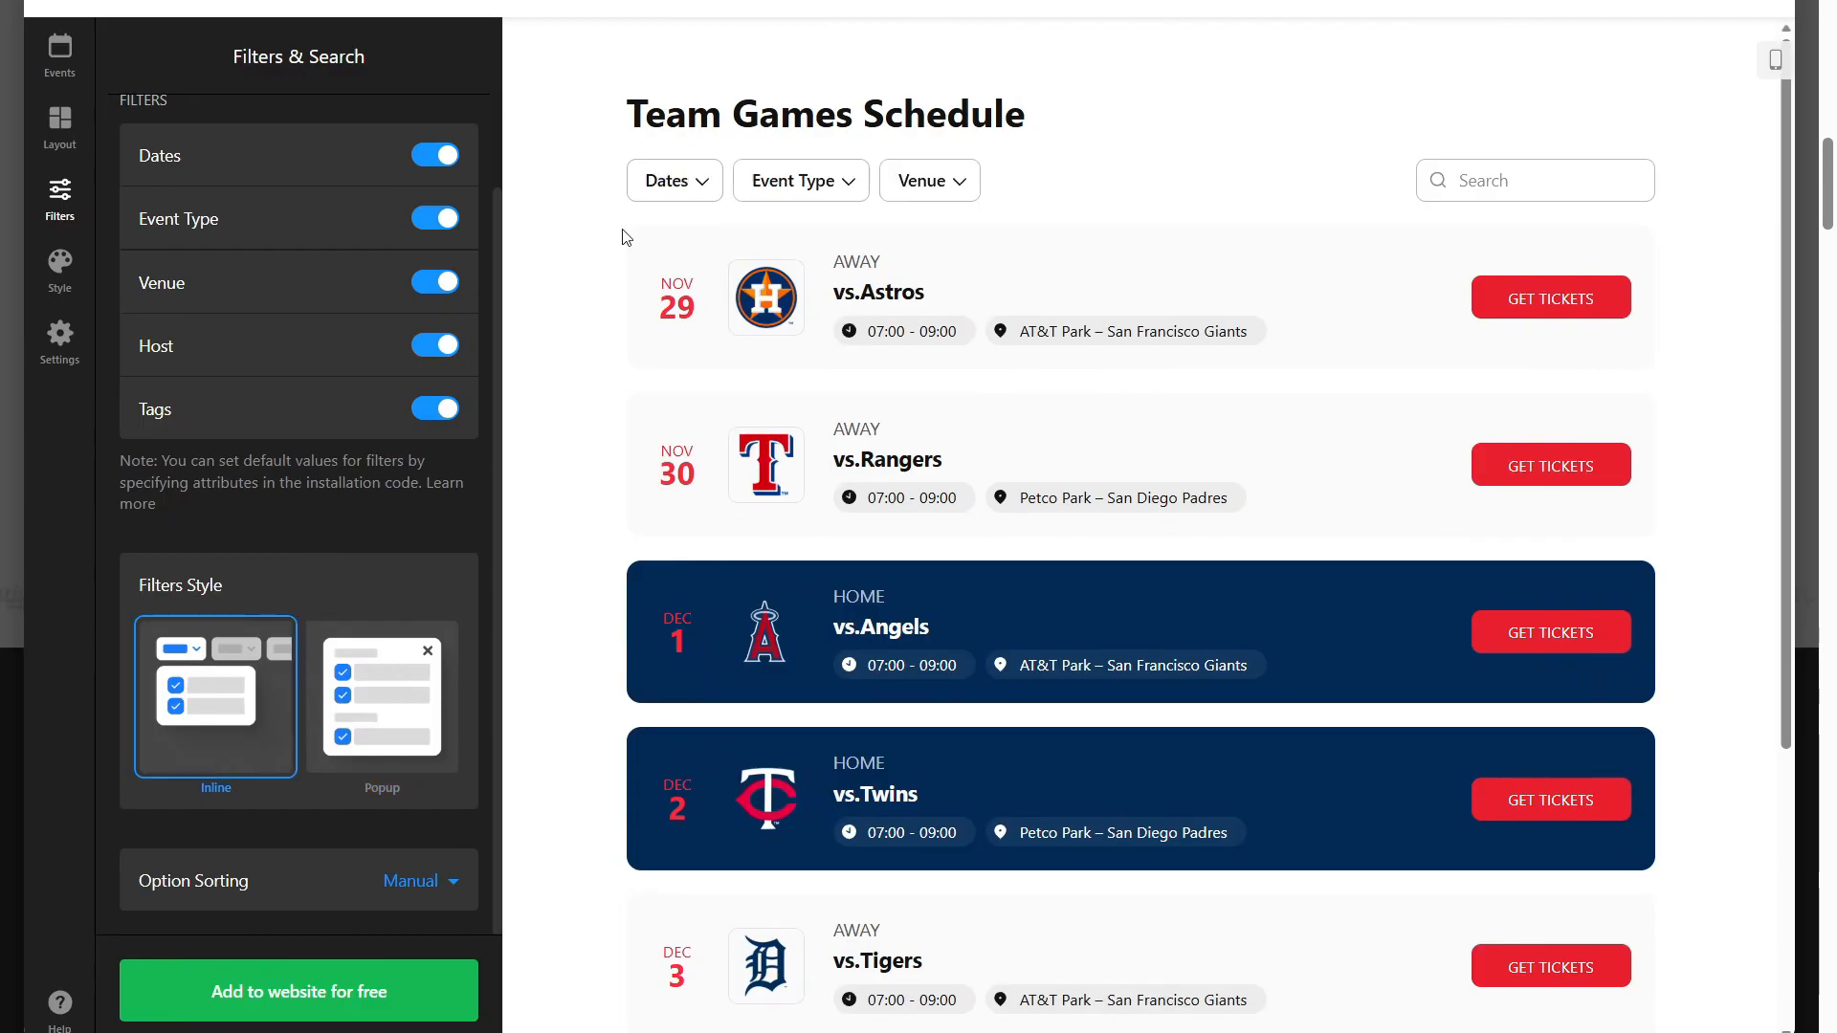
Step: View the Dates, Event Type and Venue filter options in the calendar preview without applying any filter
{"action": "left_click", "coordinate": [714, 182]}
{"action": "left_click", "coordinate": [714, 199]}
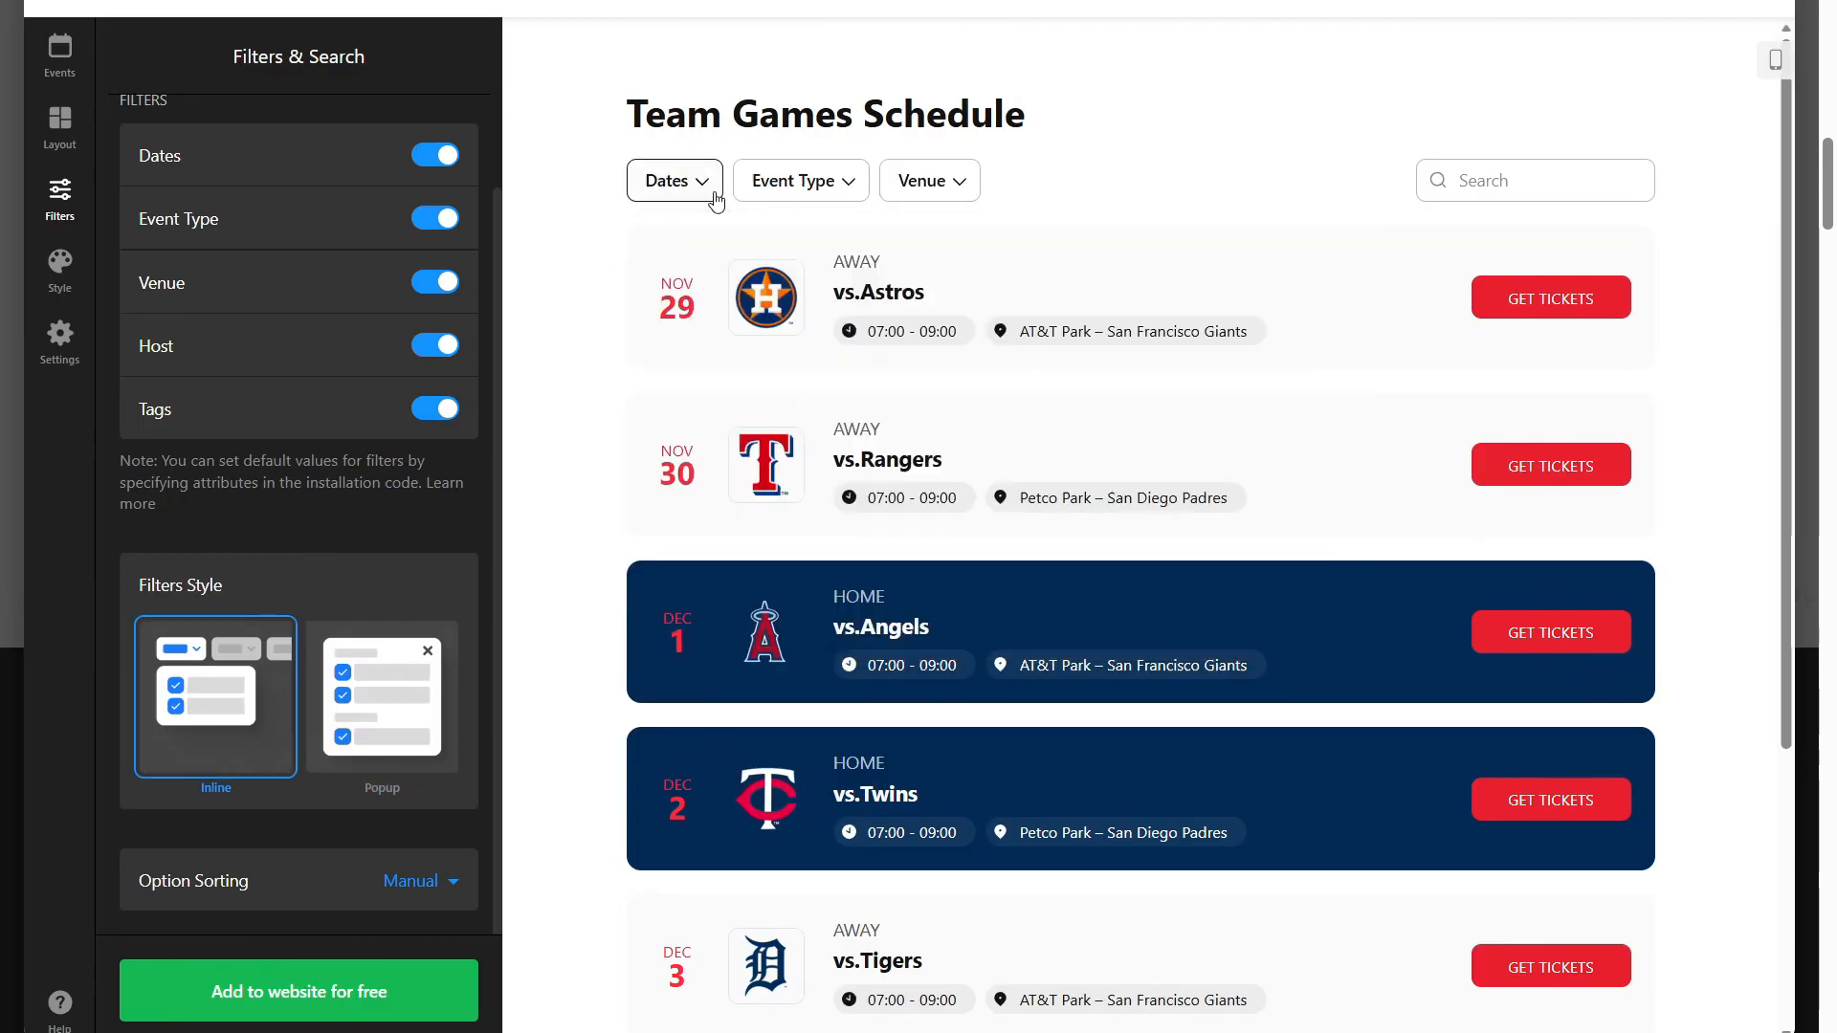
{"action": "left_click", "coordinate": [849, 191]}
{"action": "left_click", "coordinate": [849, 190]}
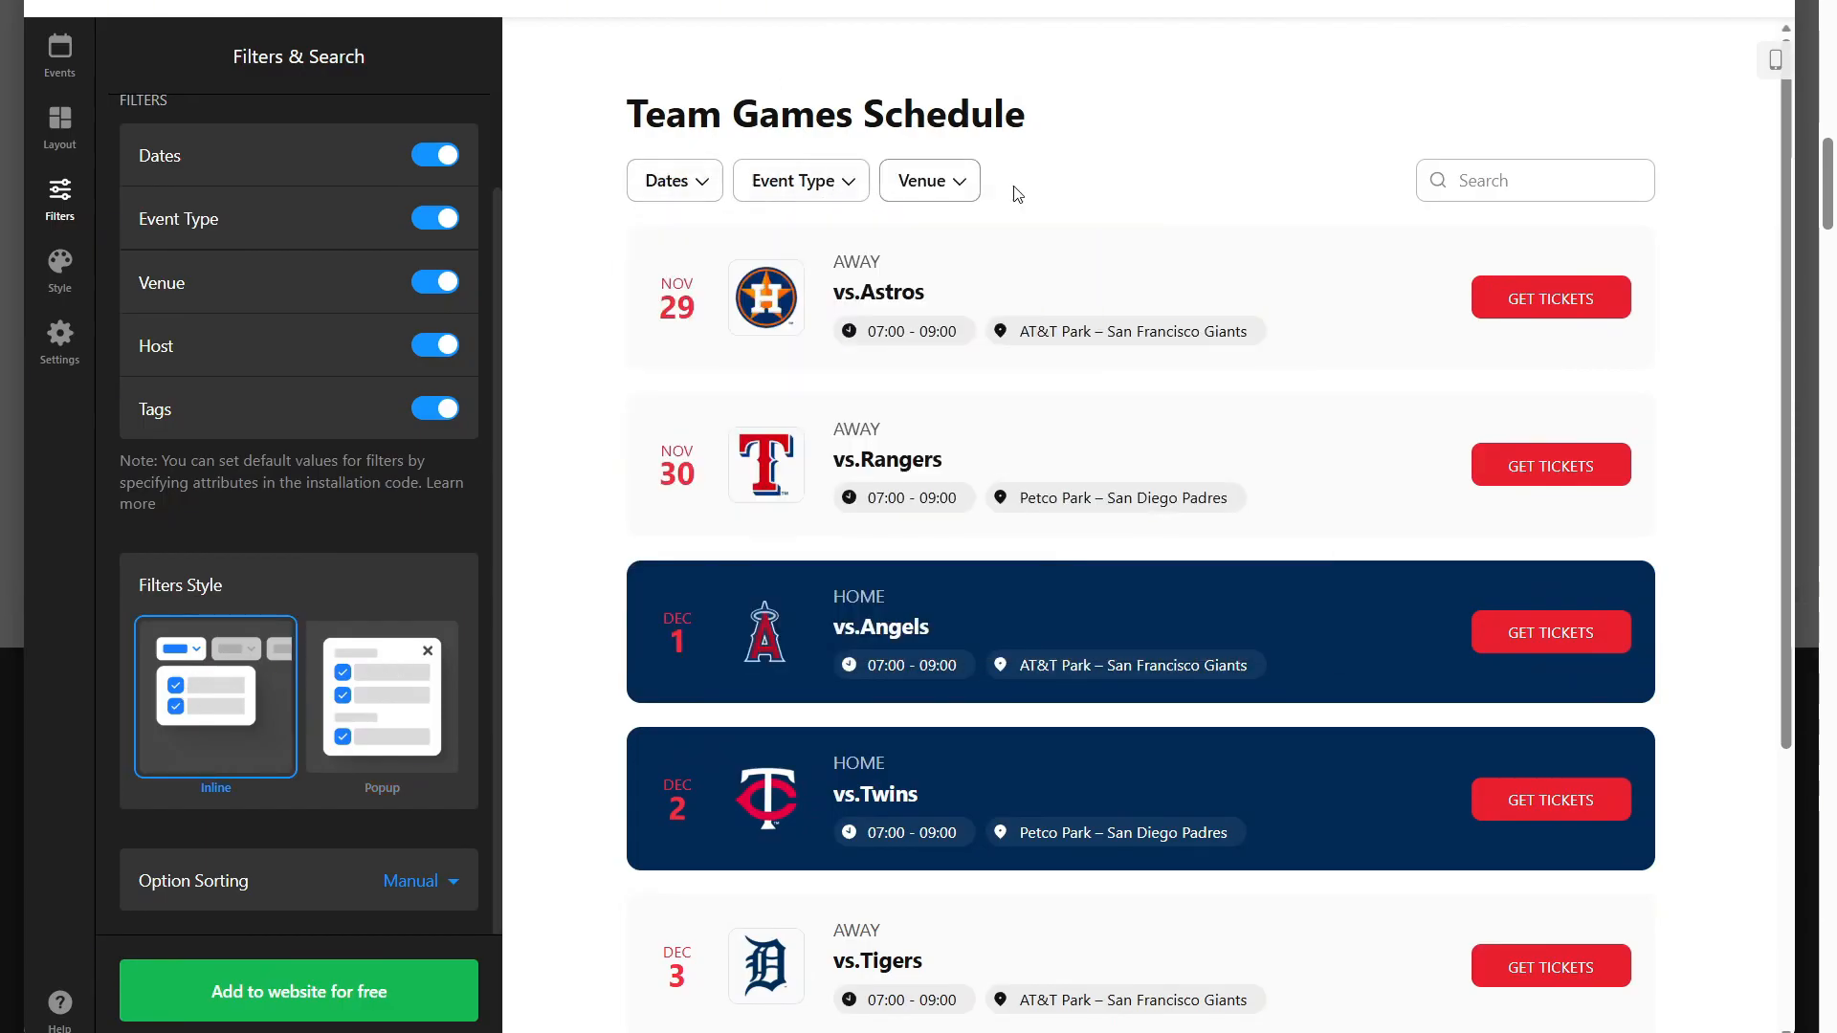
{"action": "left_click", "coordinate": [957, 187]}
{"action": "left_click", "coordinate": [957, 186]}
{"action": "left_click", "coordinate": [861, 182]}
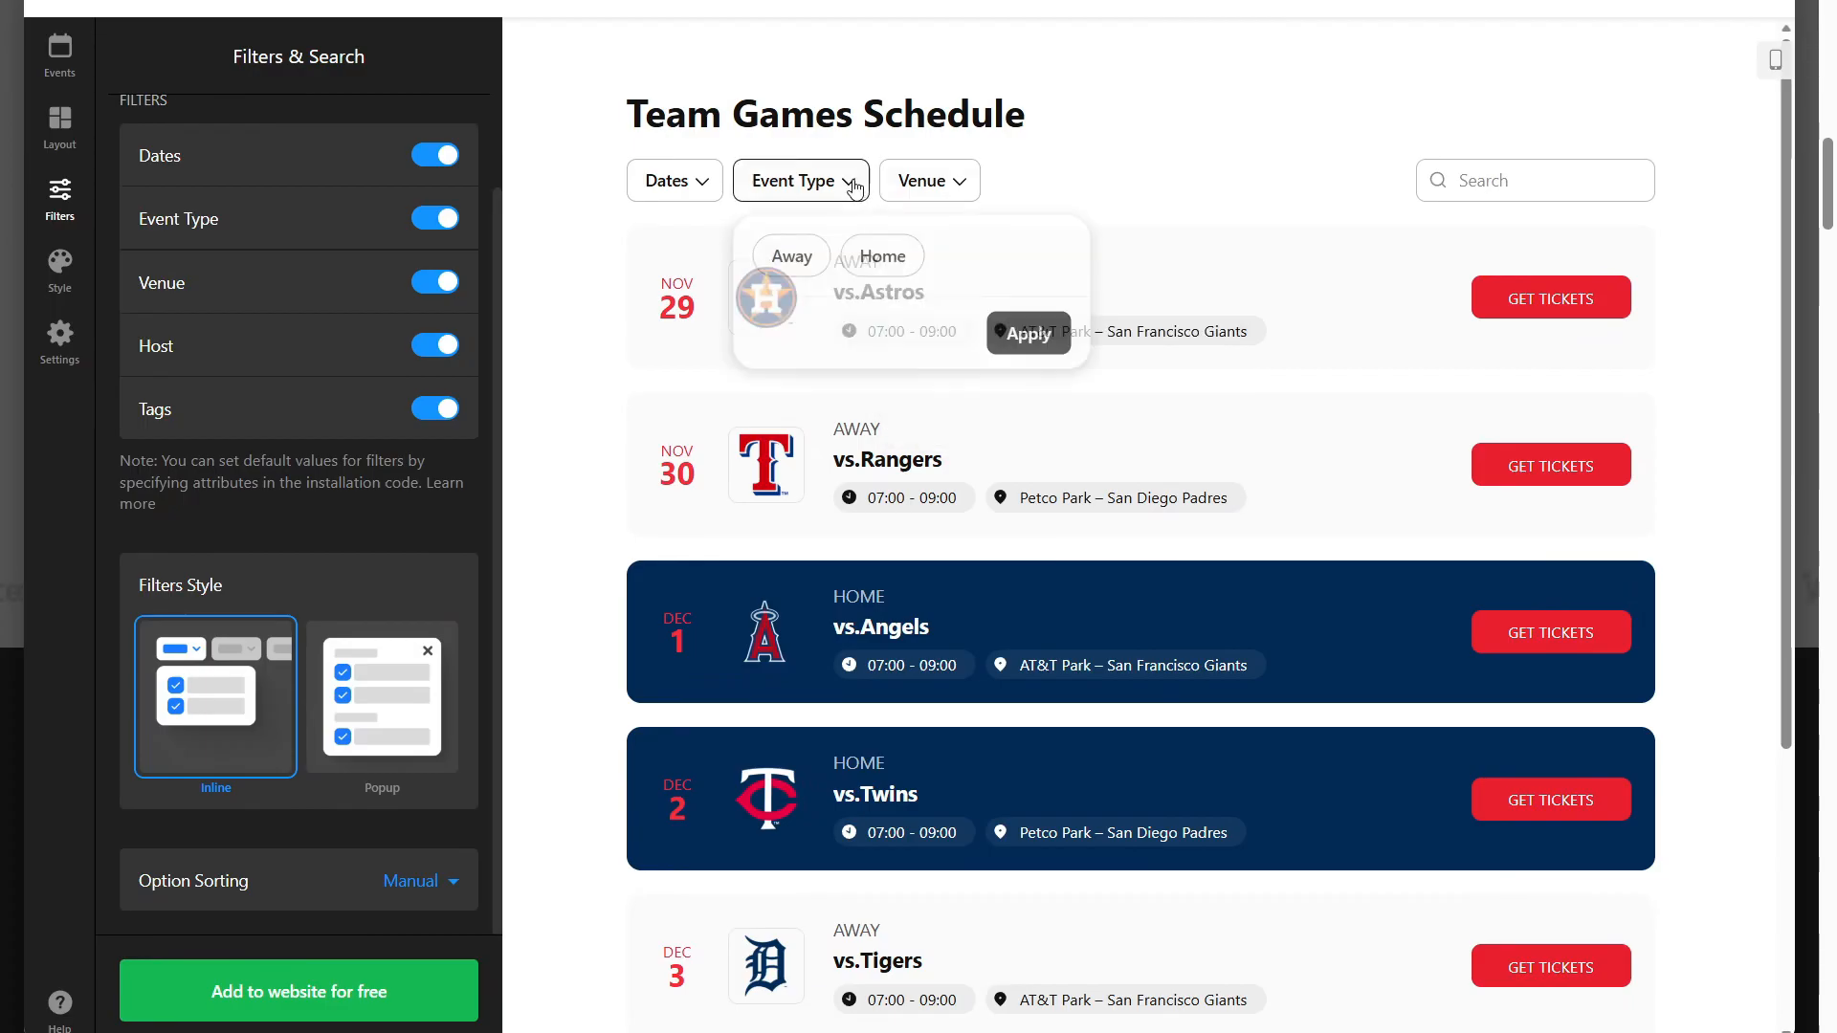
{"action": "left_click", "coordinate": [861, 181]}
{"action": "left_click", "coordinate": [704, 194]}
{"action": "left_click", "coordinate": [704, 194]}
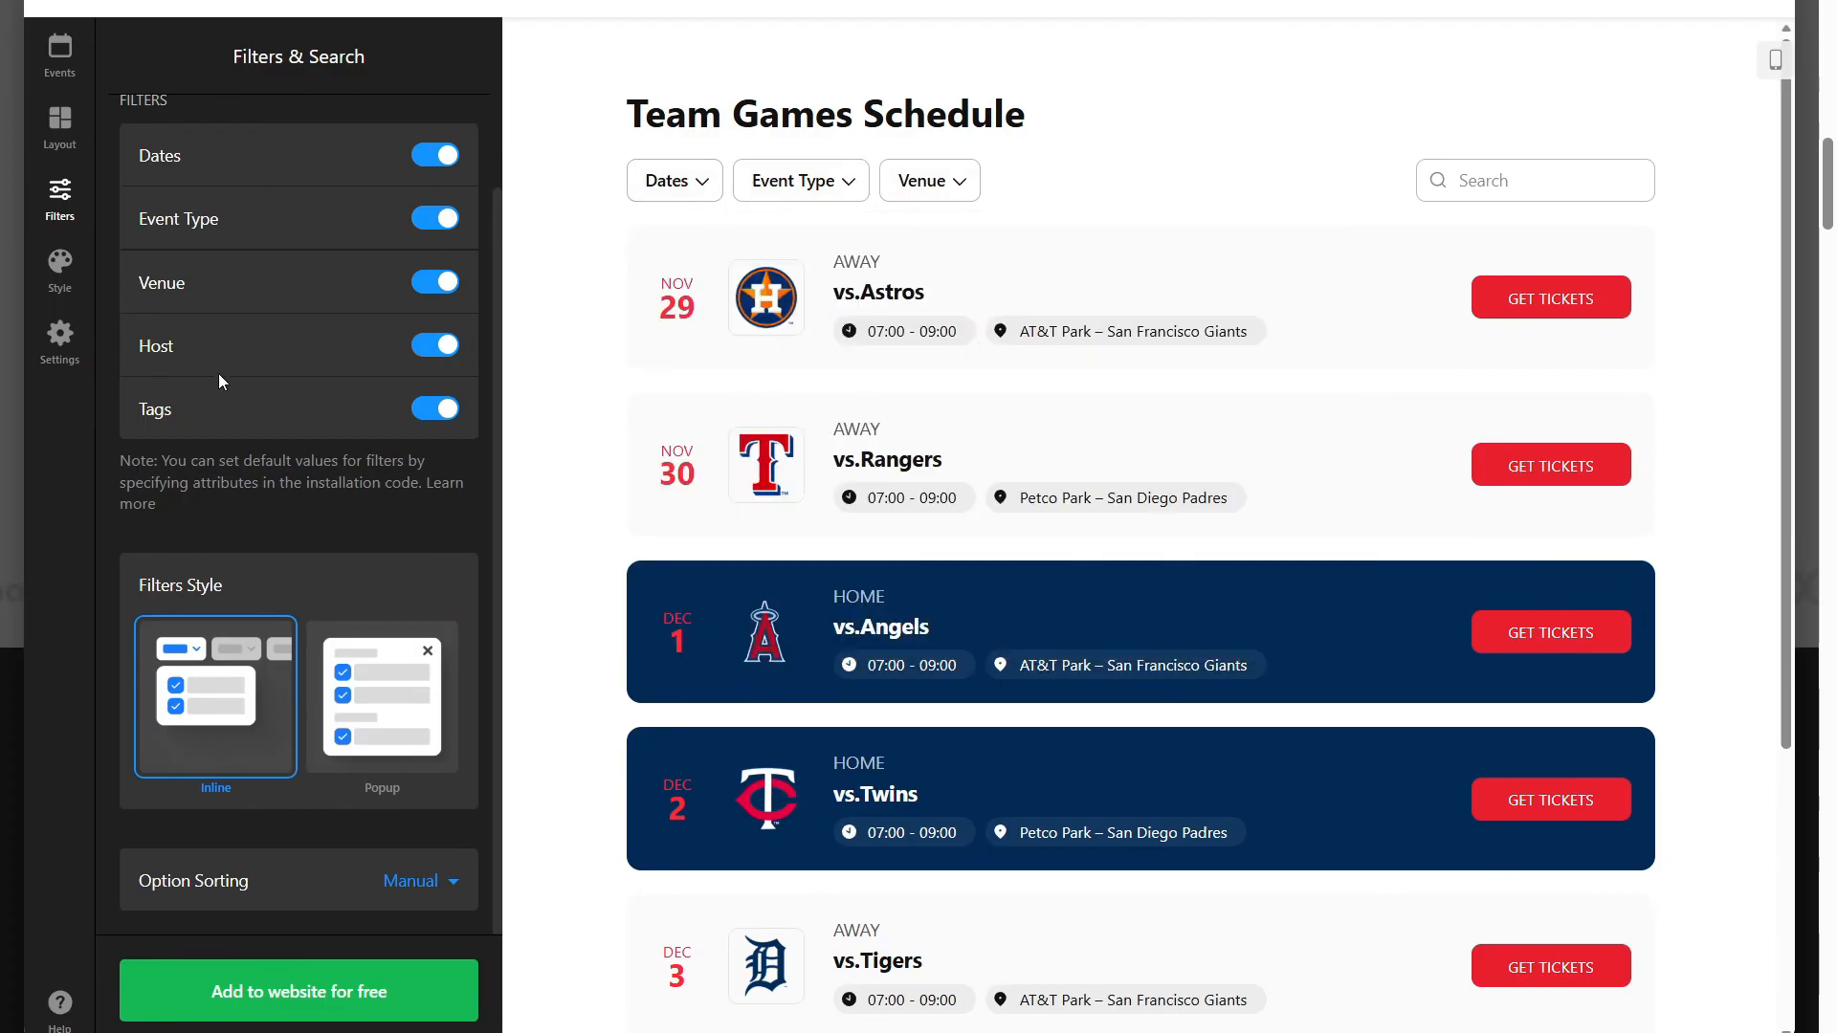
Step: Examine the calendar's style options, including Font and Background, without changing them
{"action": "left_click", "coordinate": [60, 272]}
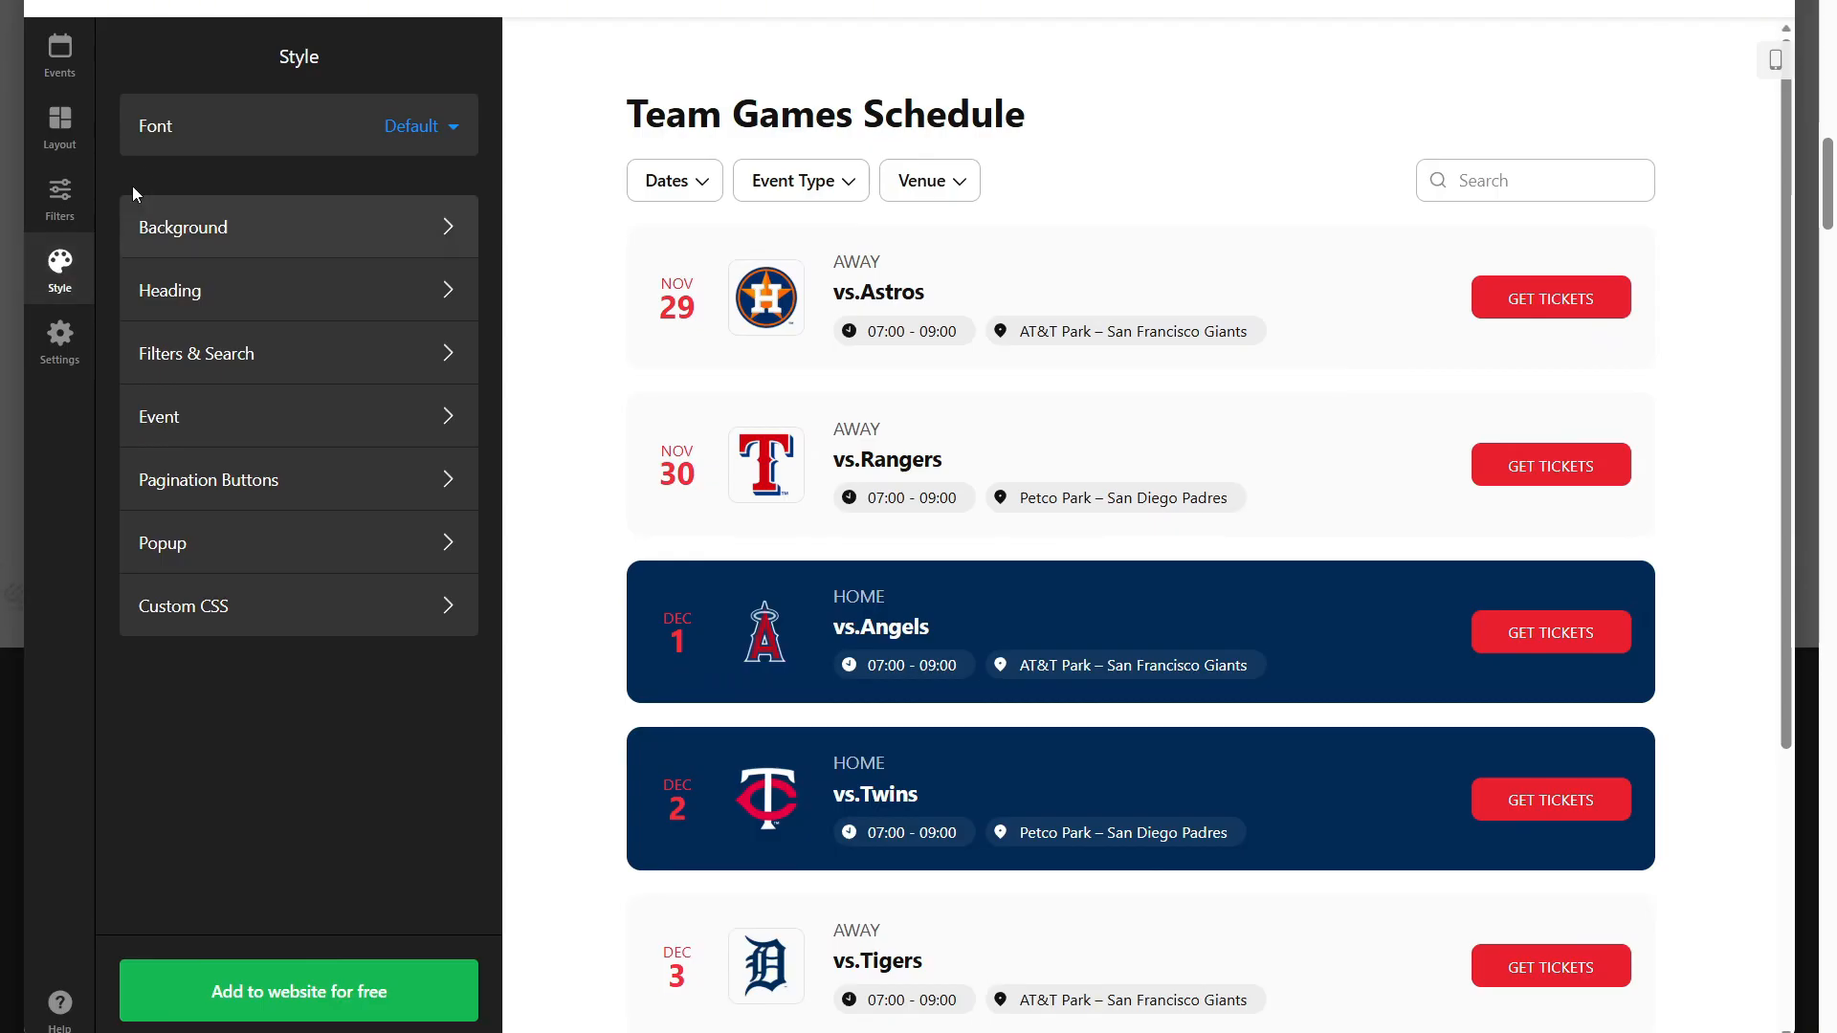
{"action": "left_click", "coordinate": [192, 123]}
{"action": "left_click", "coordinate": [191, 122]}
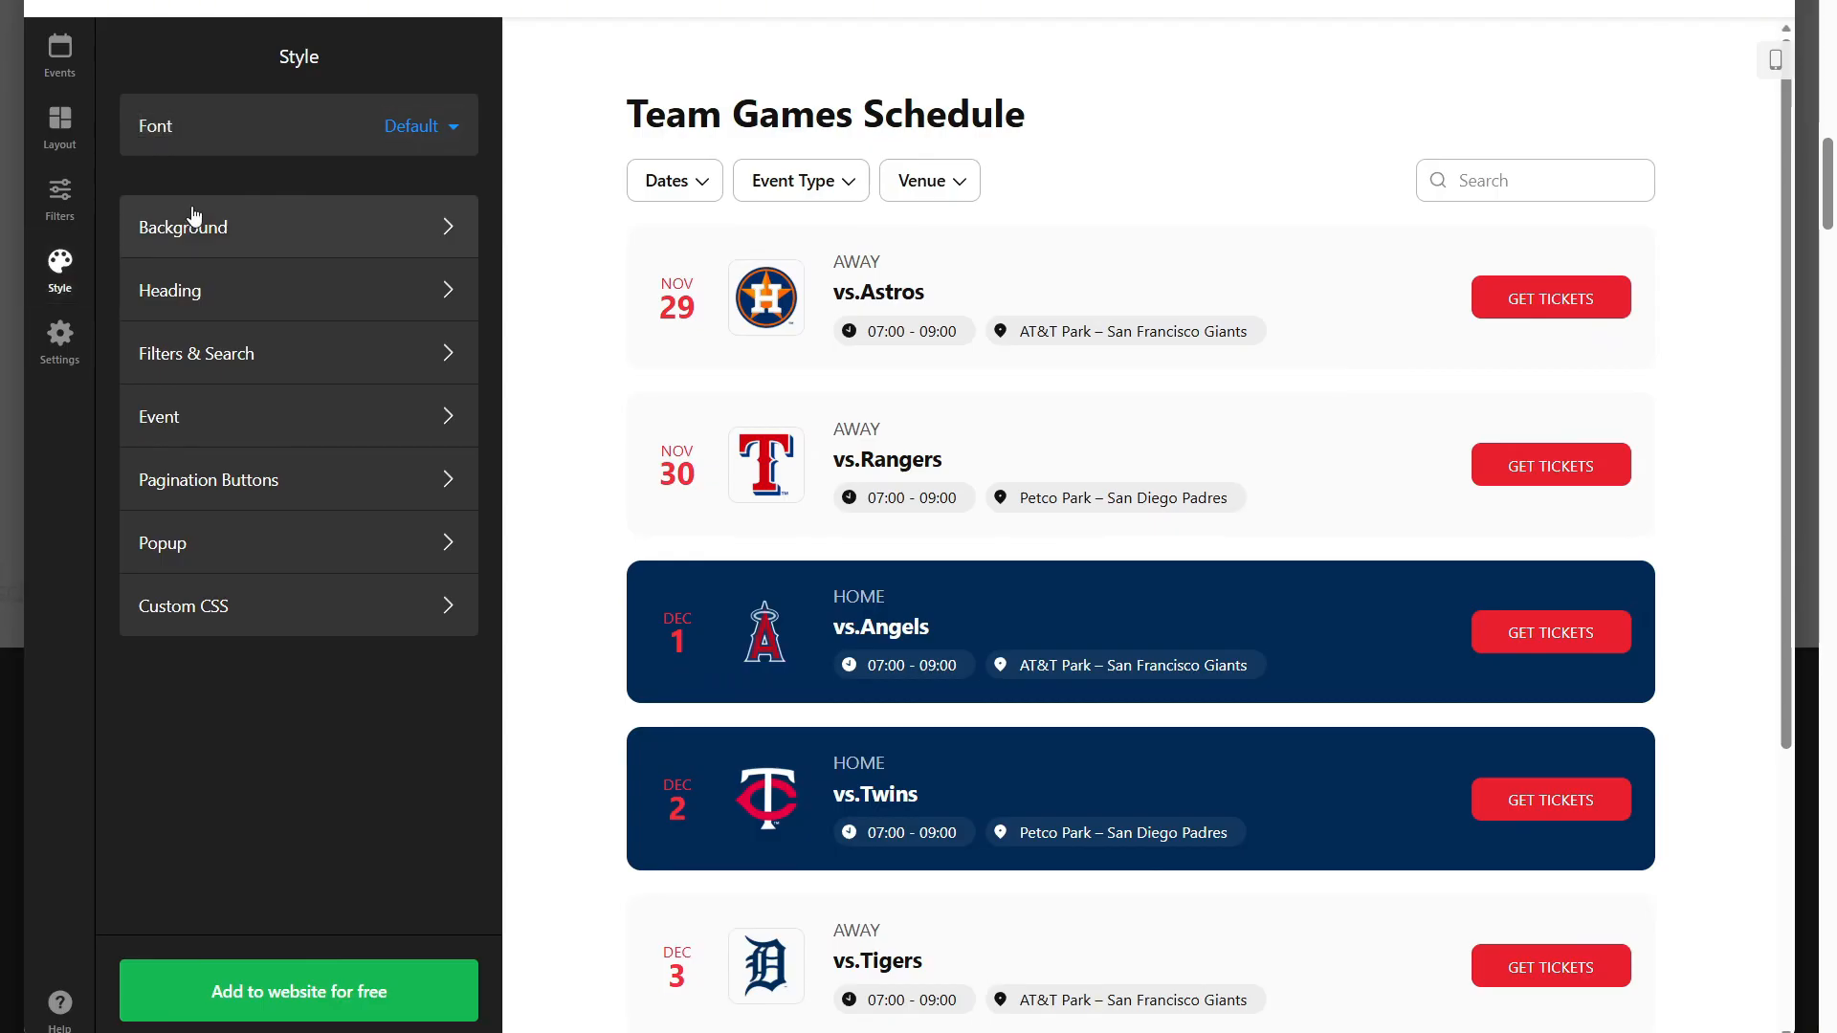
{"action": "left_click", "coordinate": [195, 230]}
{"action": "left_click", "coordinate": [197, 59]}
Step: Try Go To Event Button Link as the event click action and return to View Event Details In Popup
{"action": "left_click", "coordinate": [89, 354]}
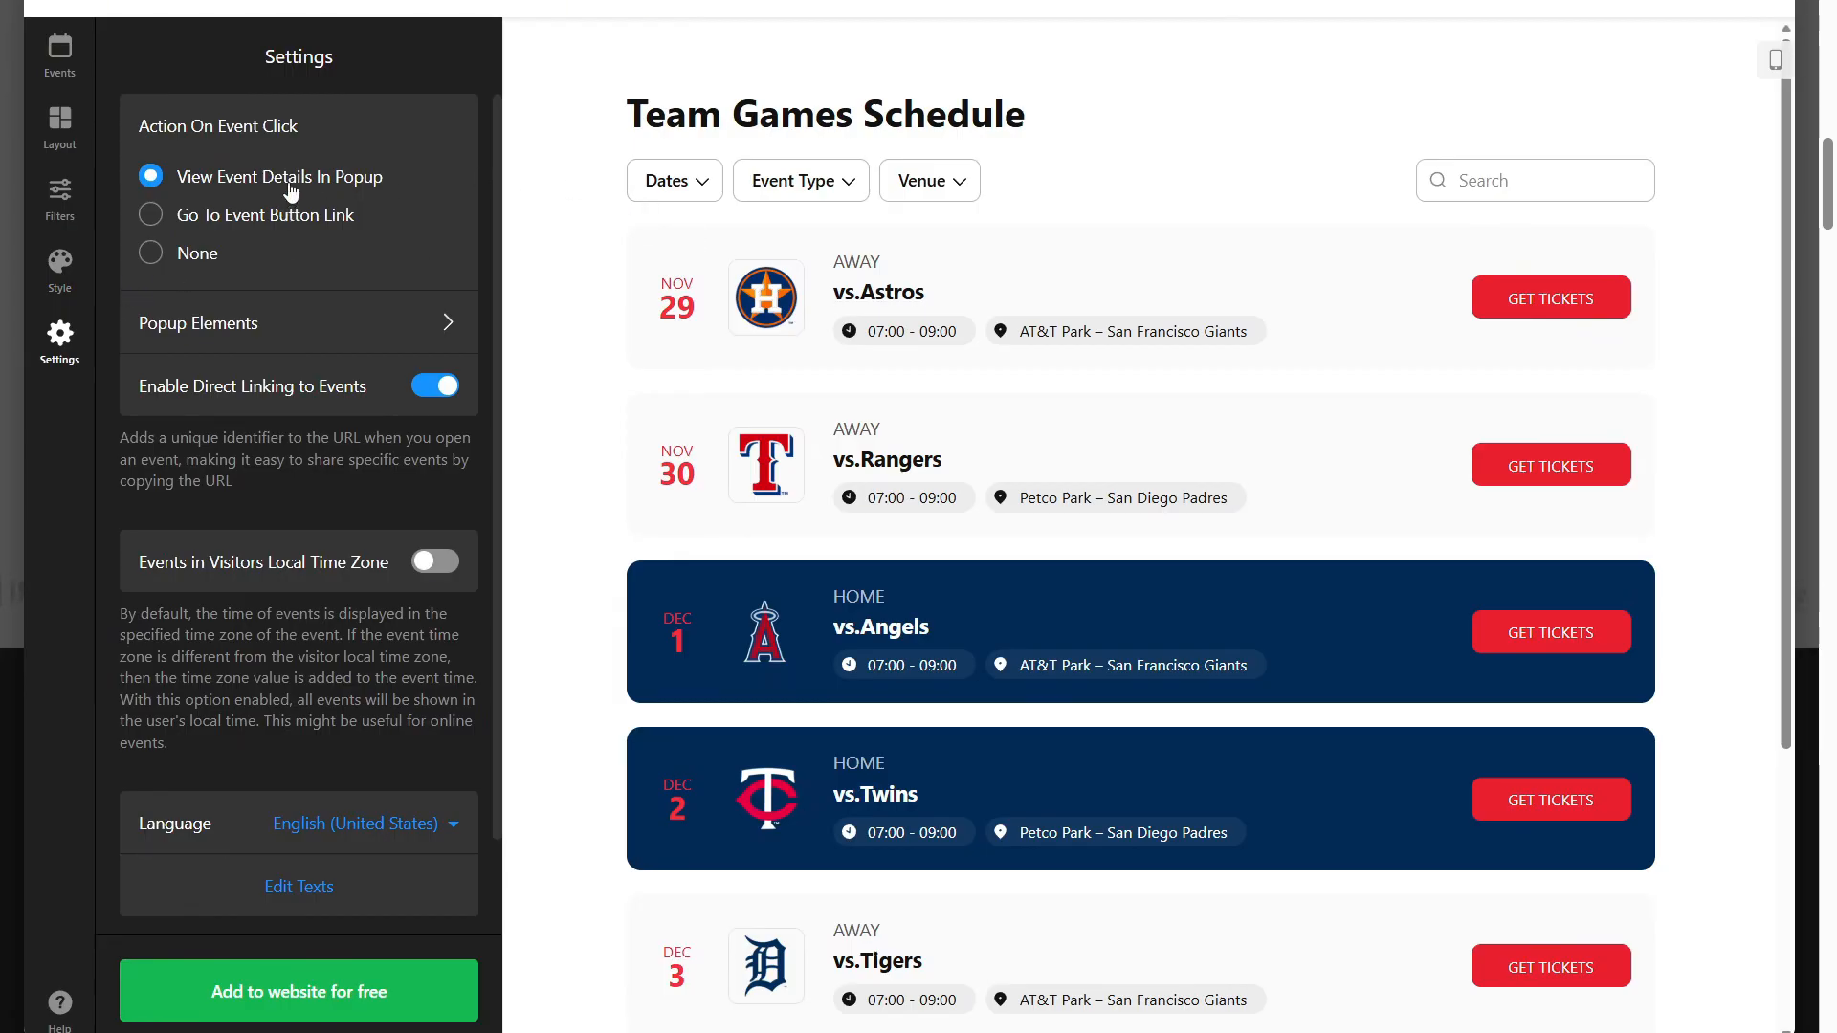
{"action": "left_click", "coordinate": [257, 219]}
{"action": "left_click", "coordinate": [277, 191]}
Step: Choose to add the calendar to the website for free and review its events in the account's widget editor
{"action": "left_click", "coordinate": [419, 1010]}
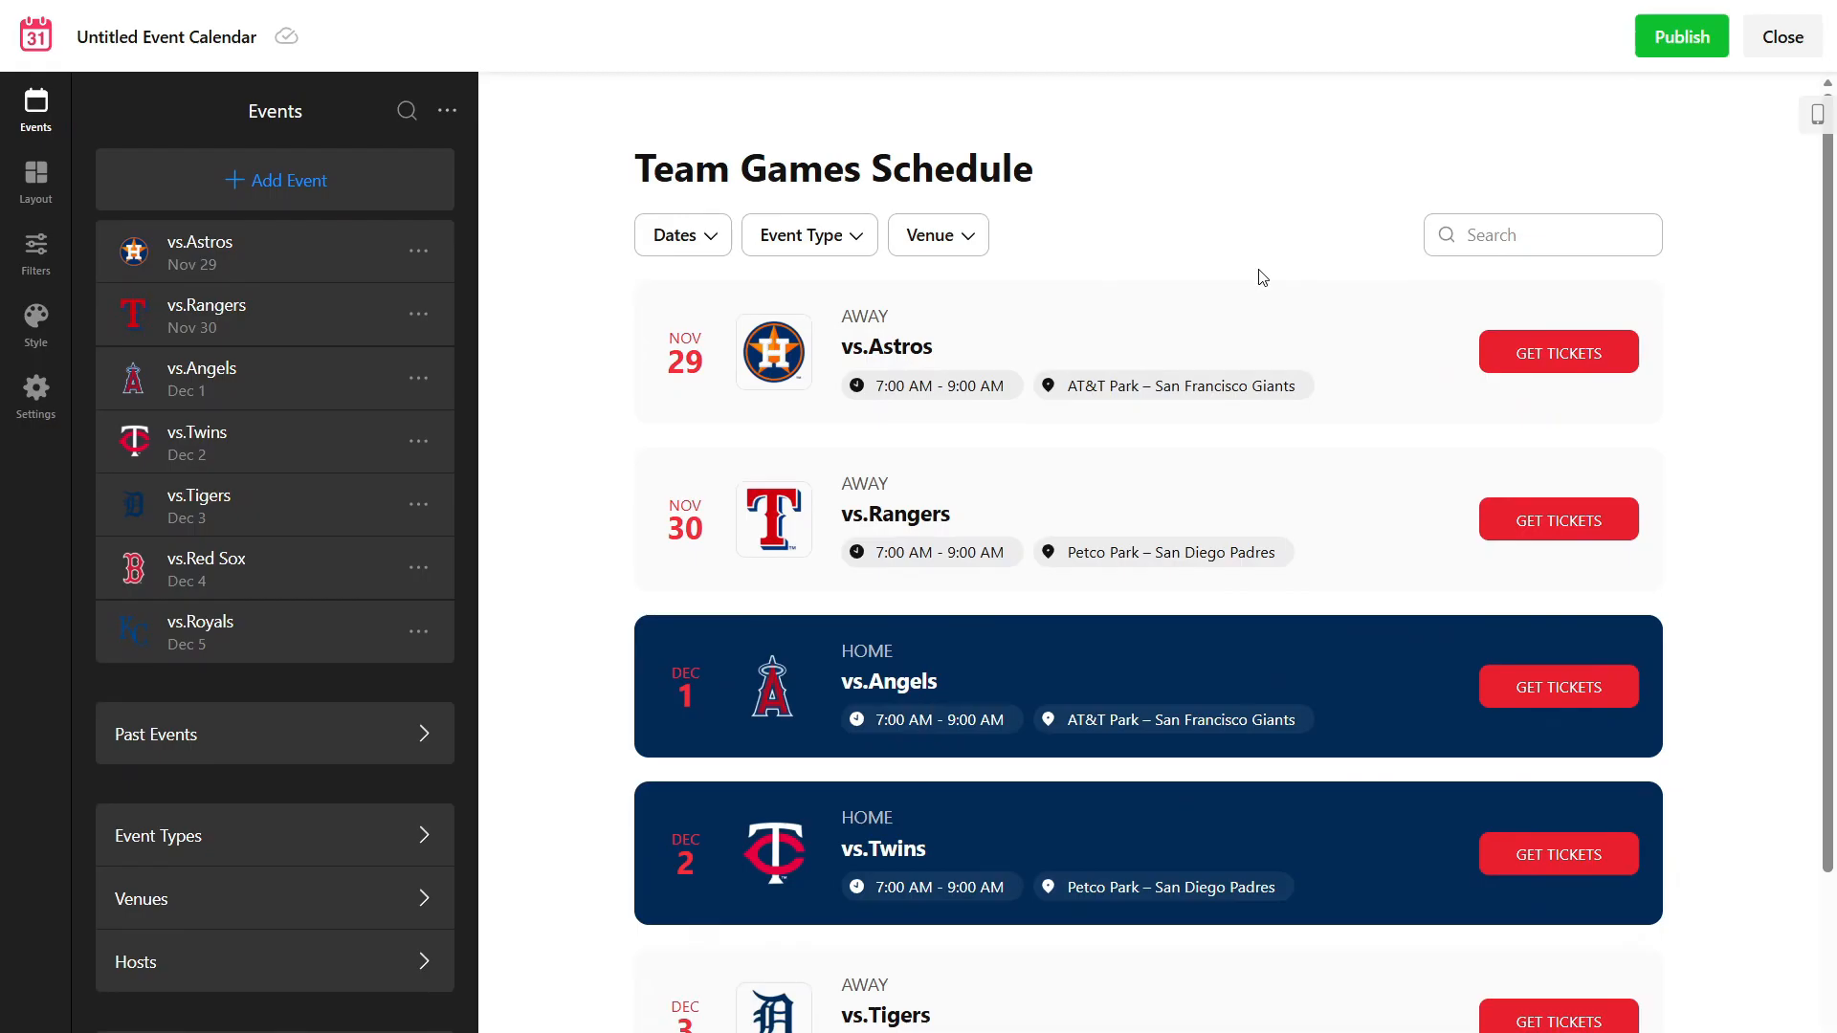
{"action": "scroll", "coordinate": [1197, 354], "scroll_direction": "down", "scroll_amount": 4}
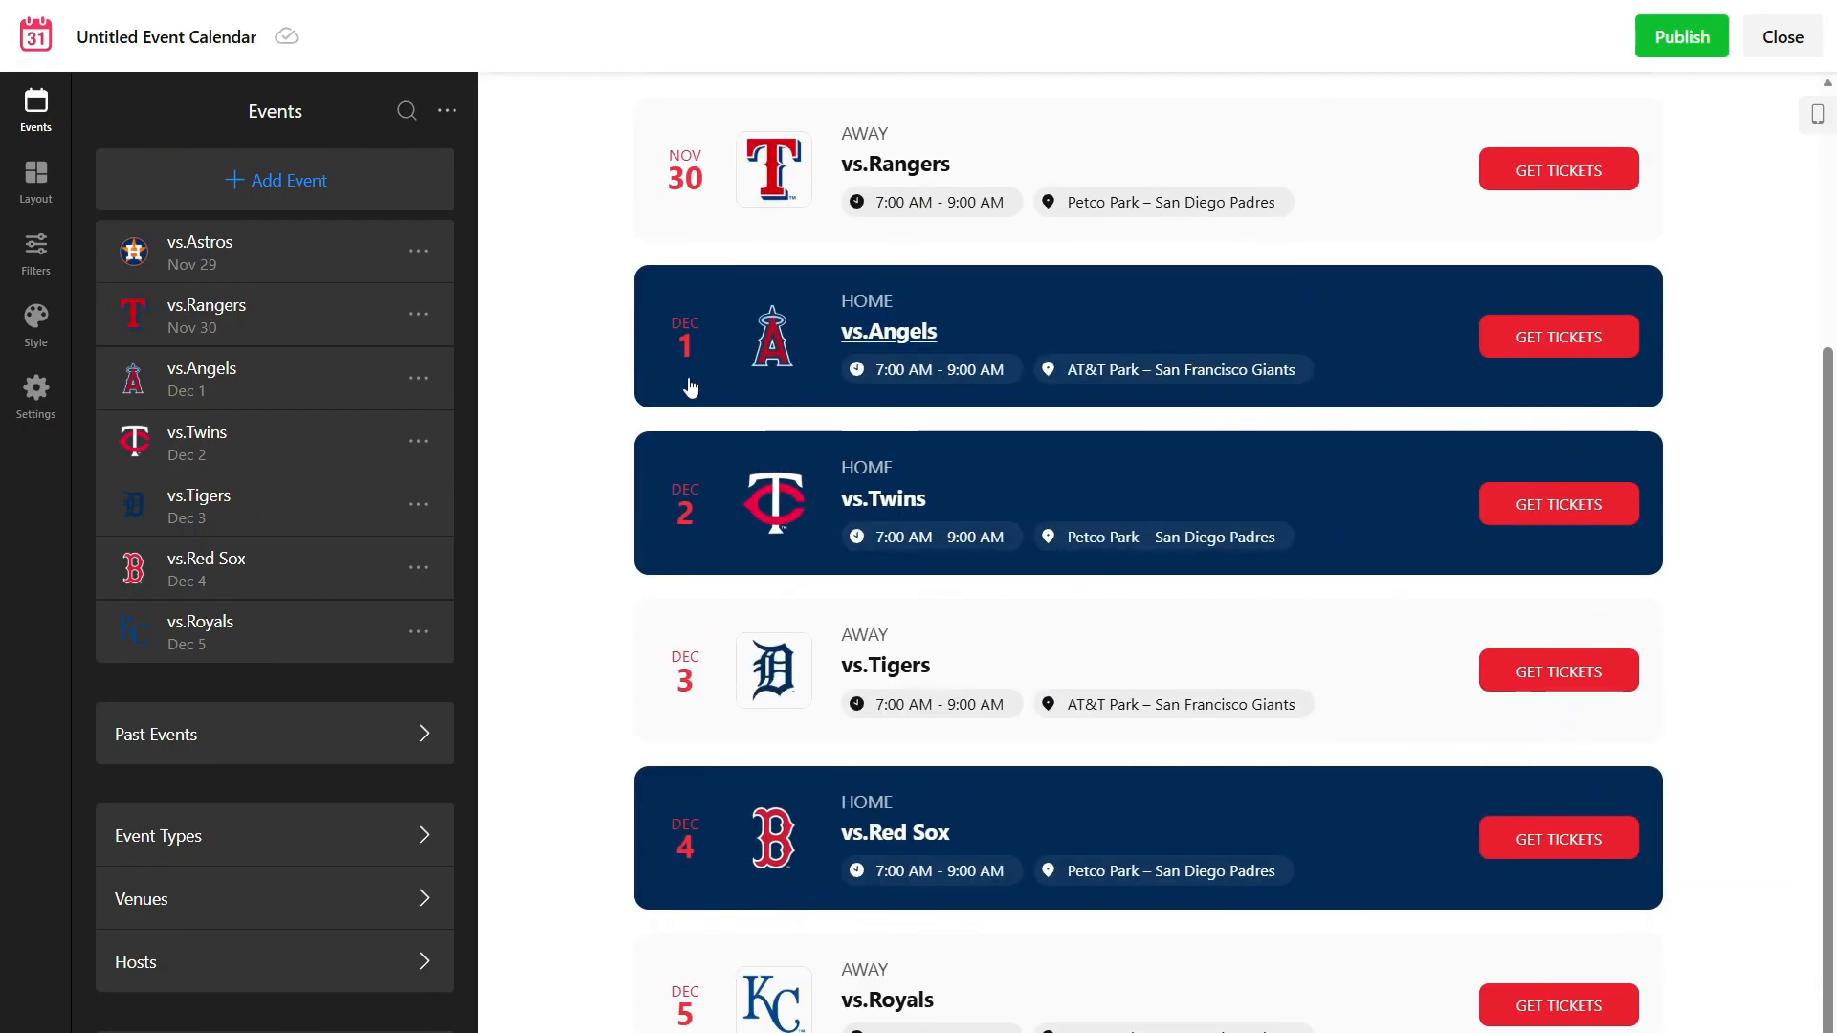
{"action": "scroll", "coordinate": [829, 496], "scroll_direction": "up", "scroll_amount": 4}
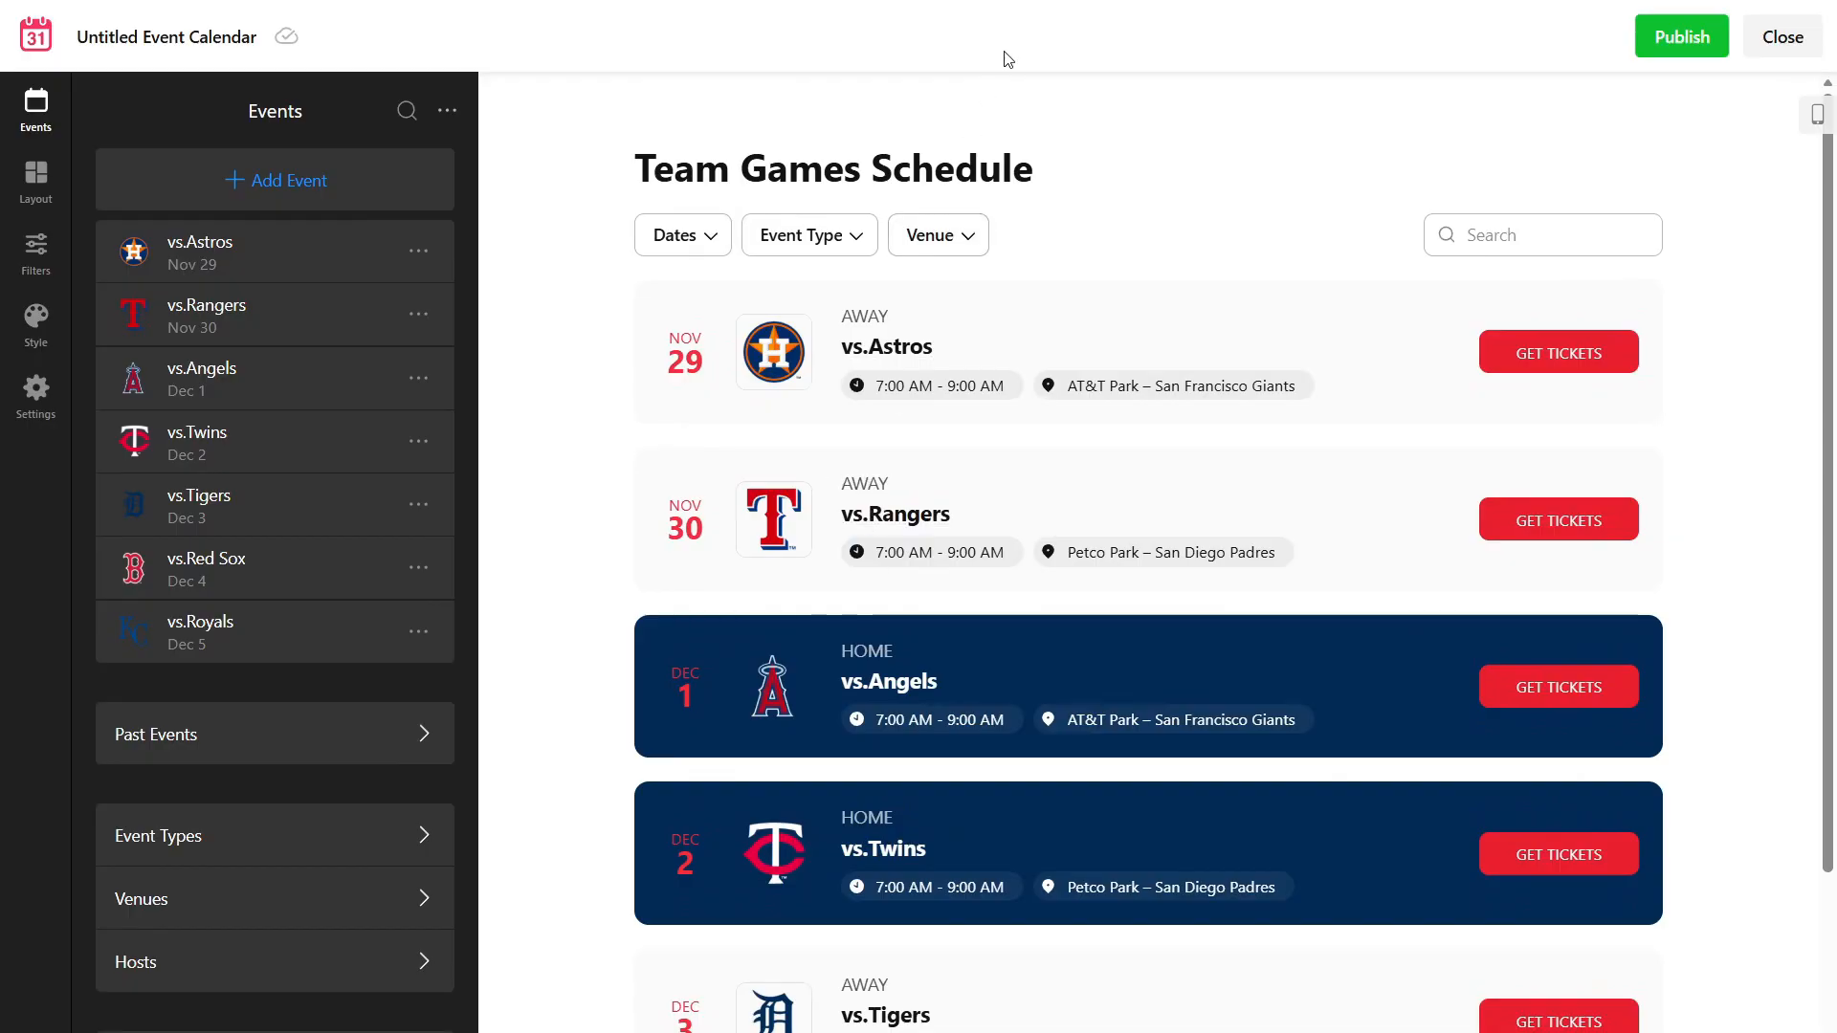
Step: Publish the event calendar on the Free plan and copy its embed code
{"action": "left_click", "coordinate": [1654, 62]}
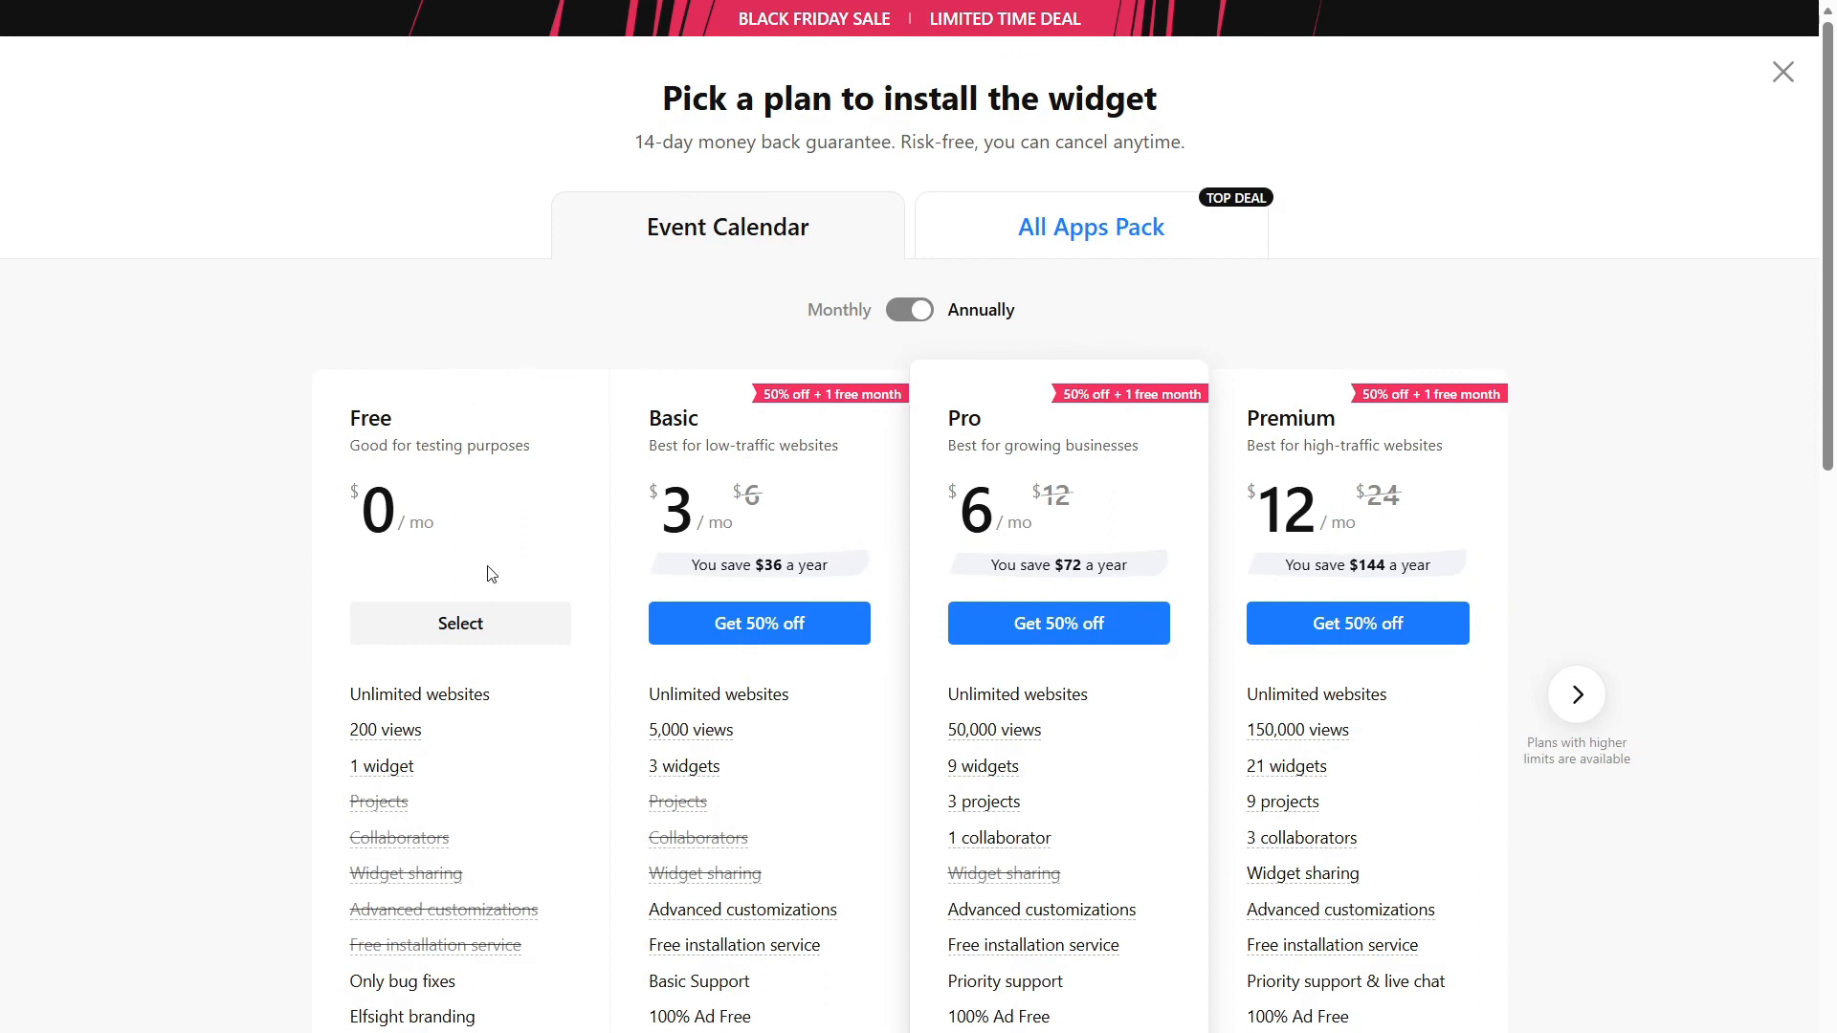
{"action": "left_click", "coordinate": [475, 629]}
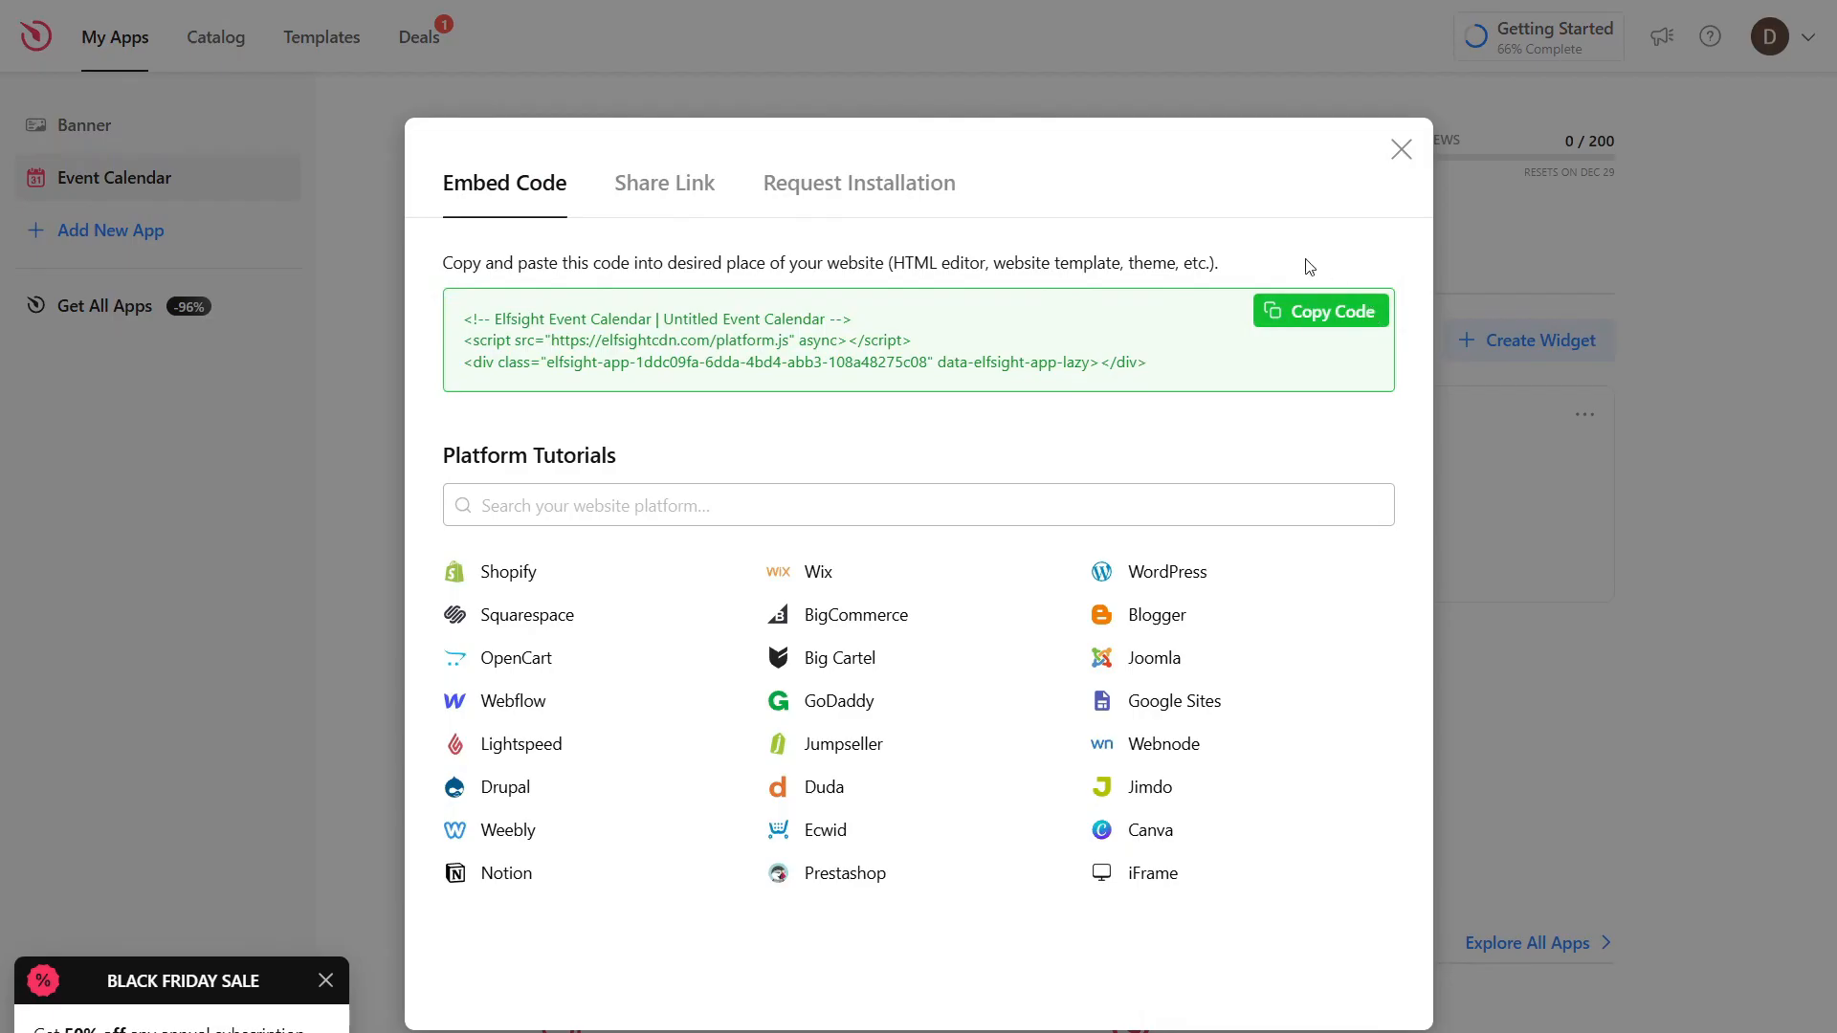
{"action": "left_click", "coordinate": [1299, 315]}
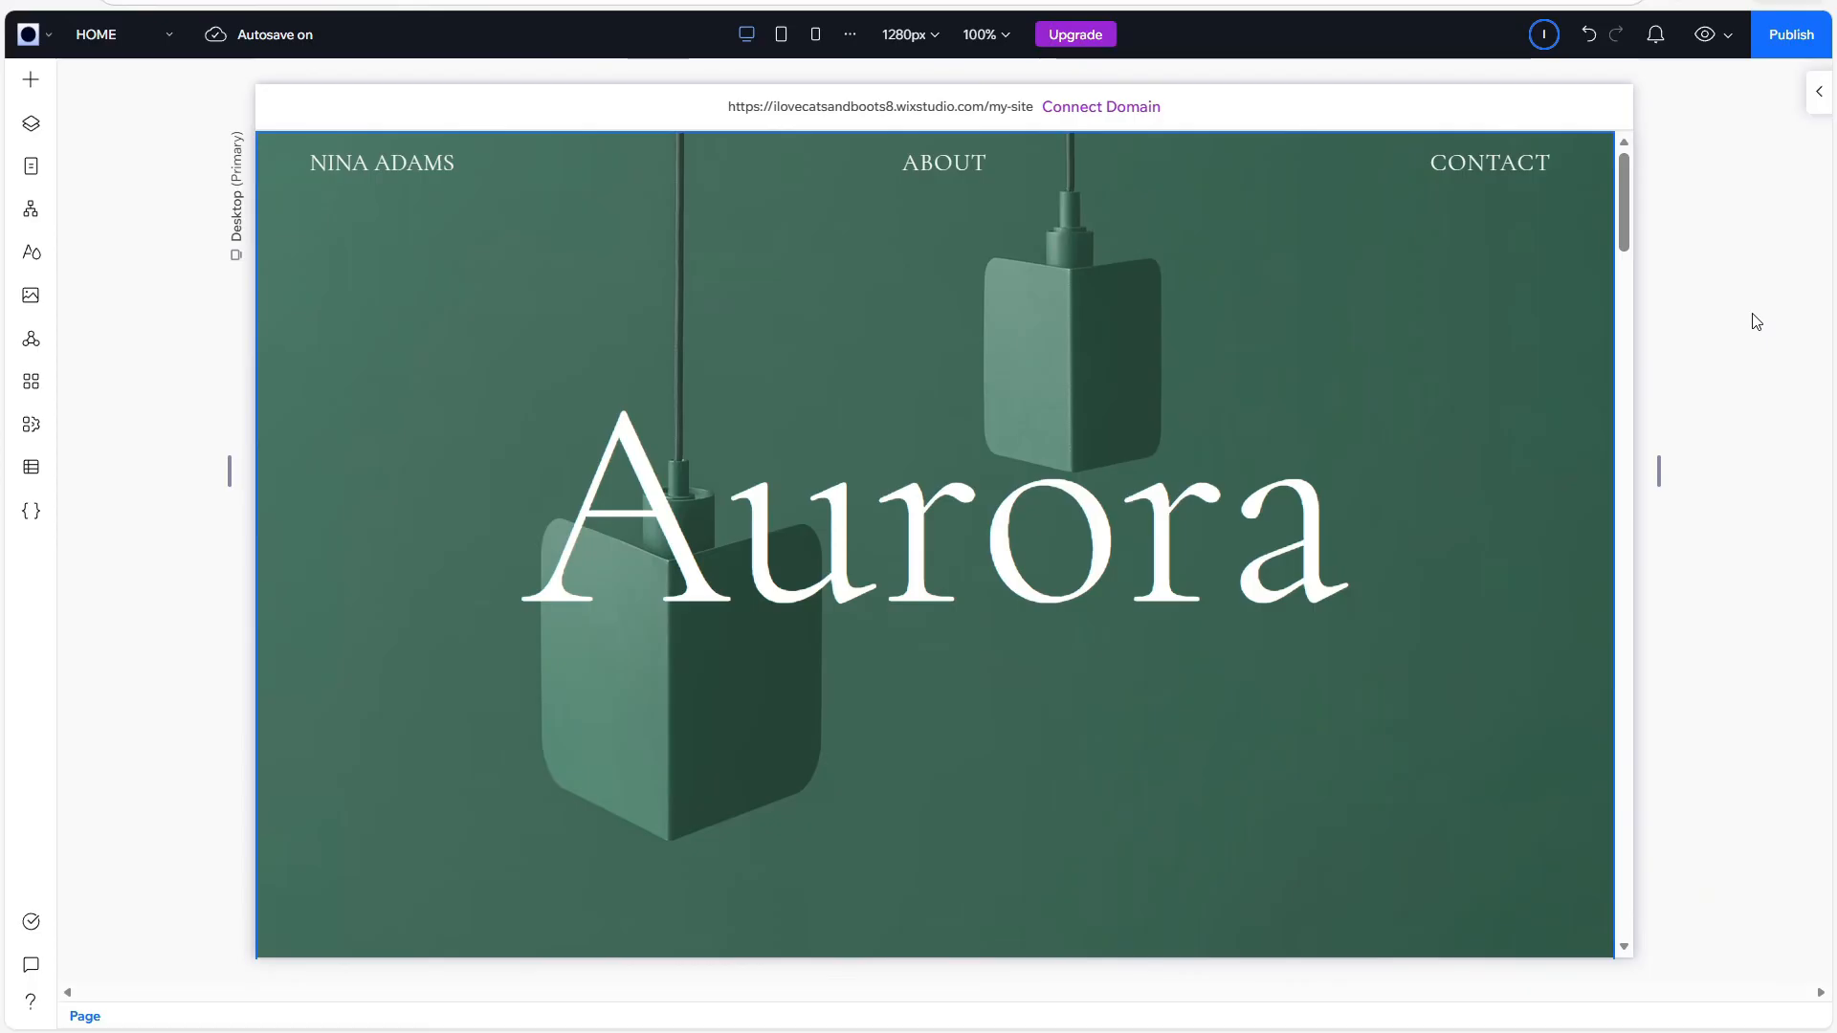
Step: In the Wix Studio editor, add a blank section above The Collection and insert an Embed Code element in it
{"action": "scroll", "coordinate": [1257, 388], "scroll_direction": "down", "scroll_amount": 3}
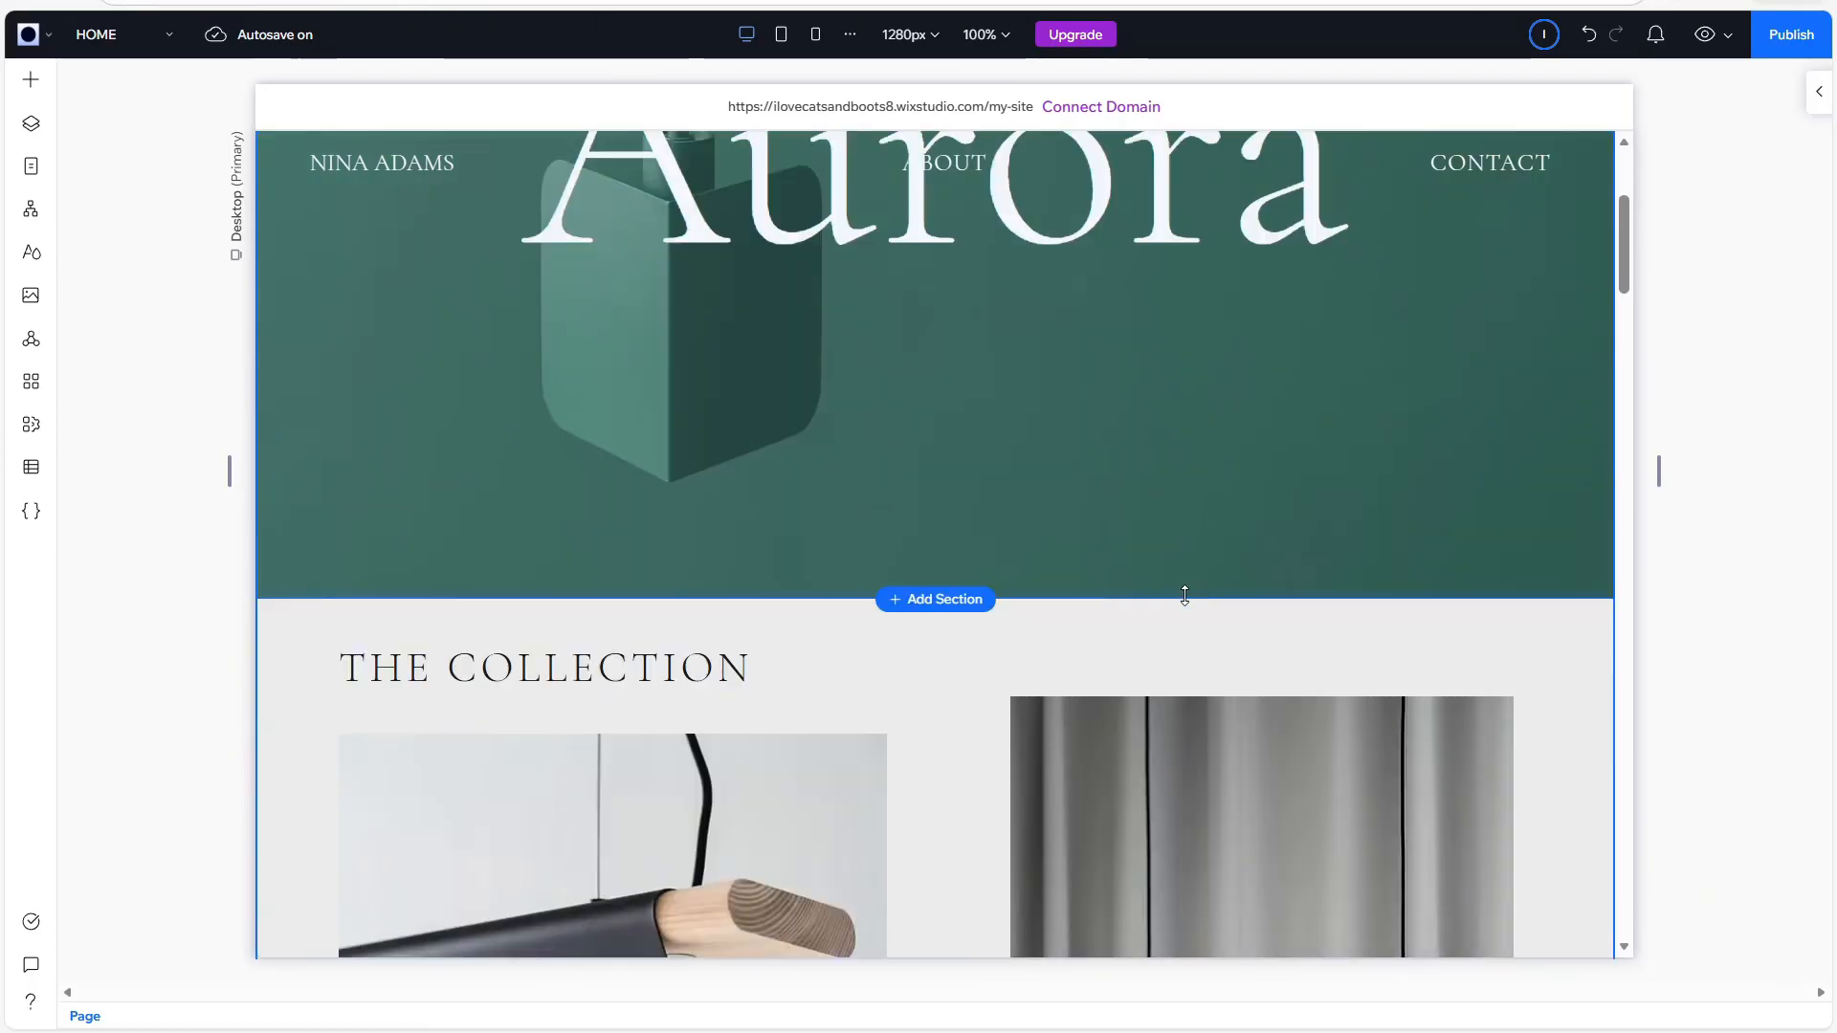
{"action": "left_click", "coordinate": [926, 597]}
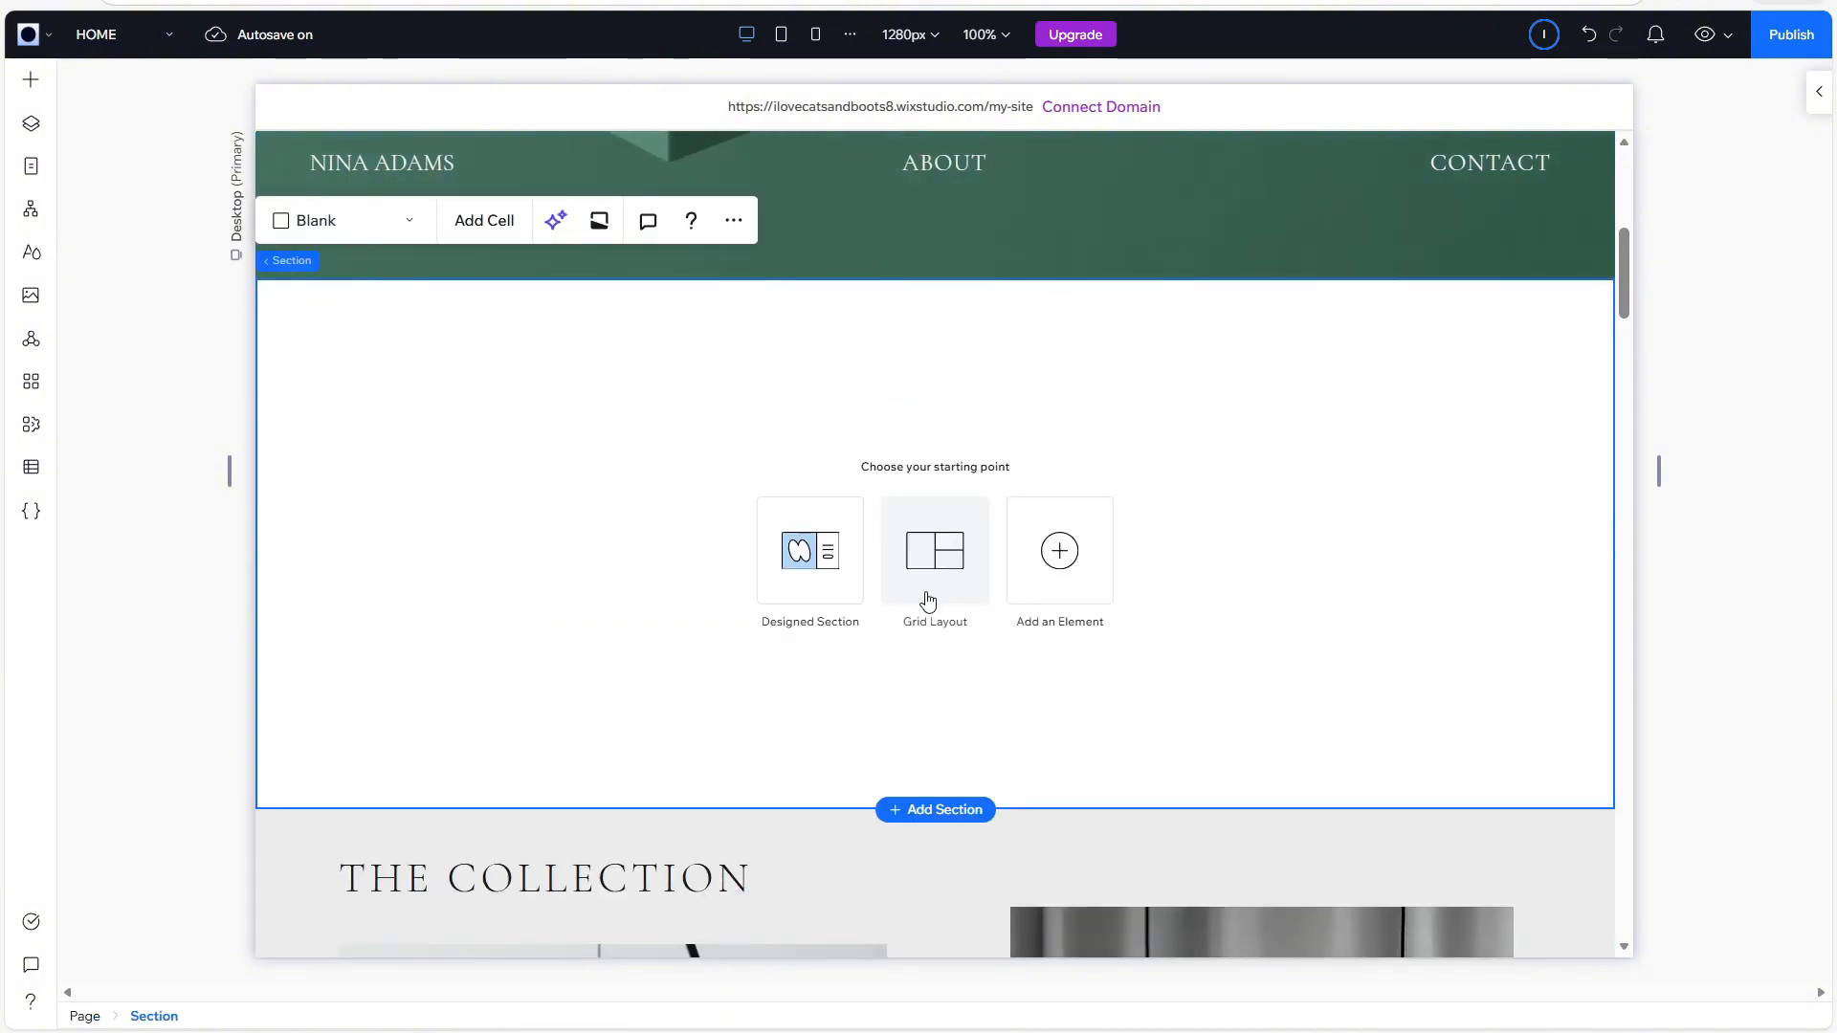
{"action": "left_click", "coordinate": [1062, 552]}
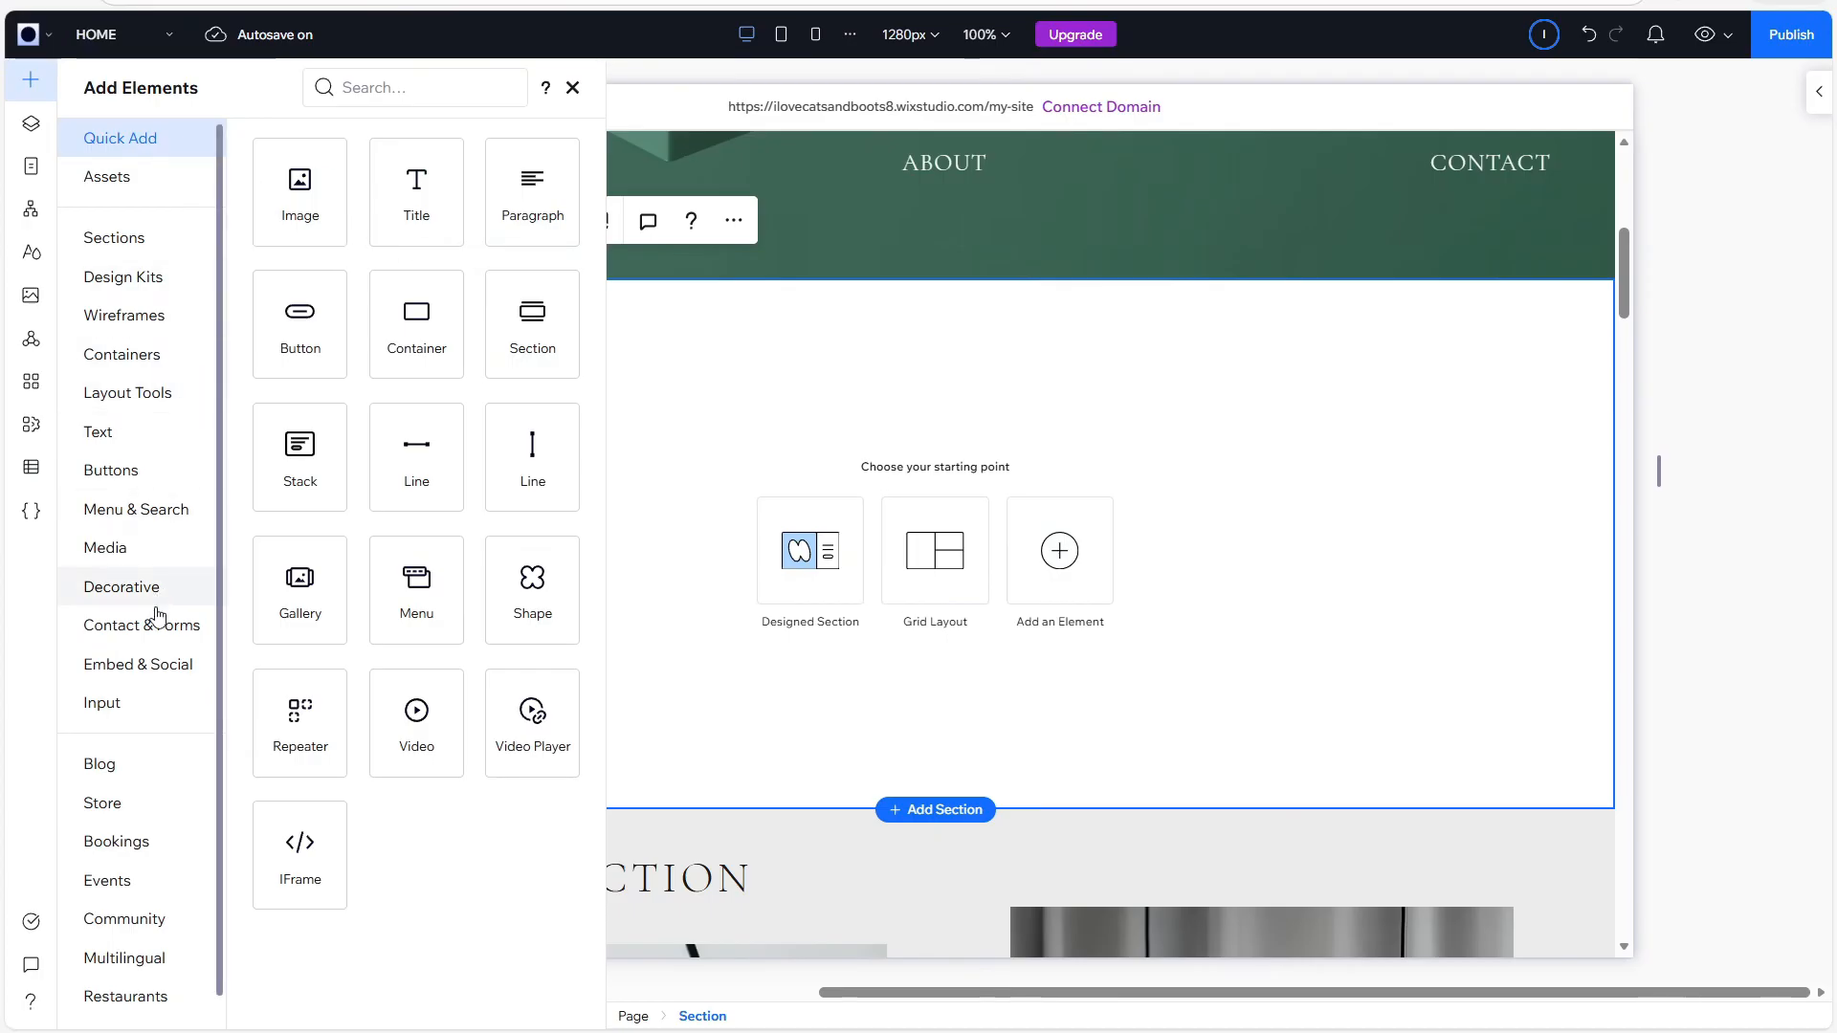
{"action": "left_click", "coordinate": [123, 677]}
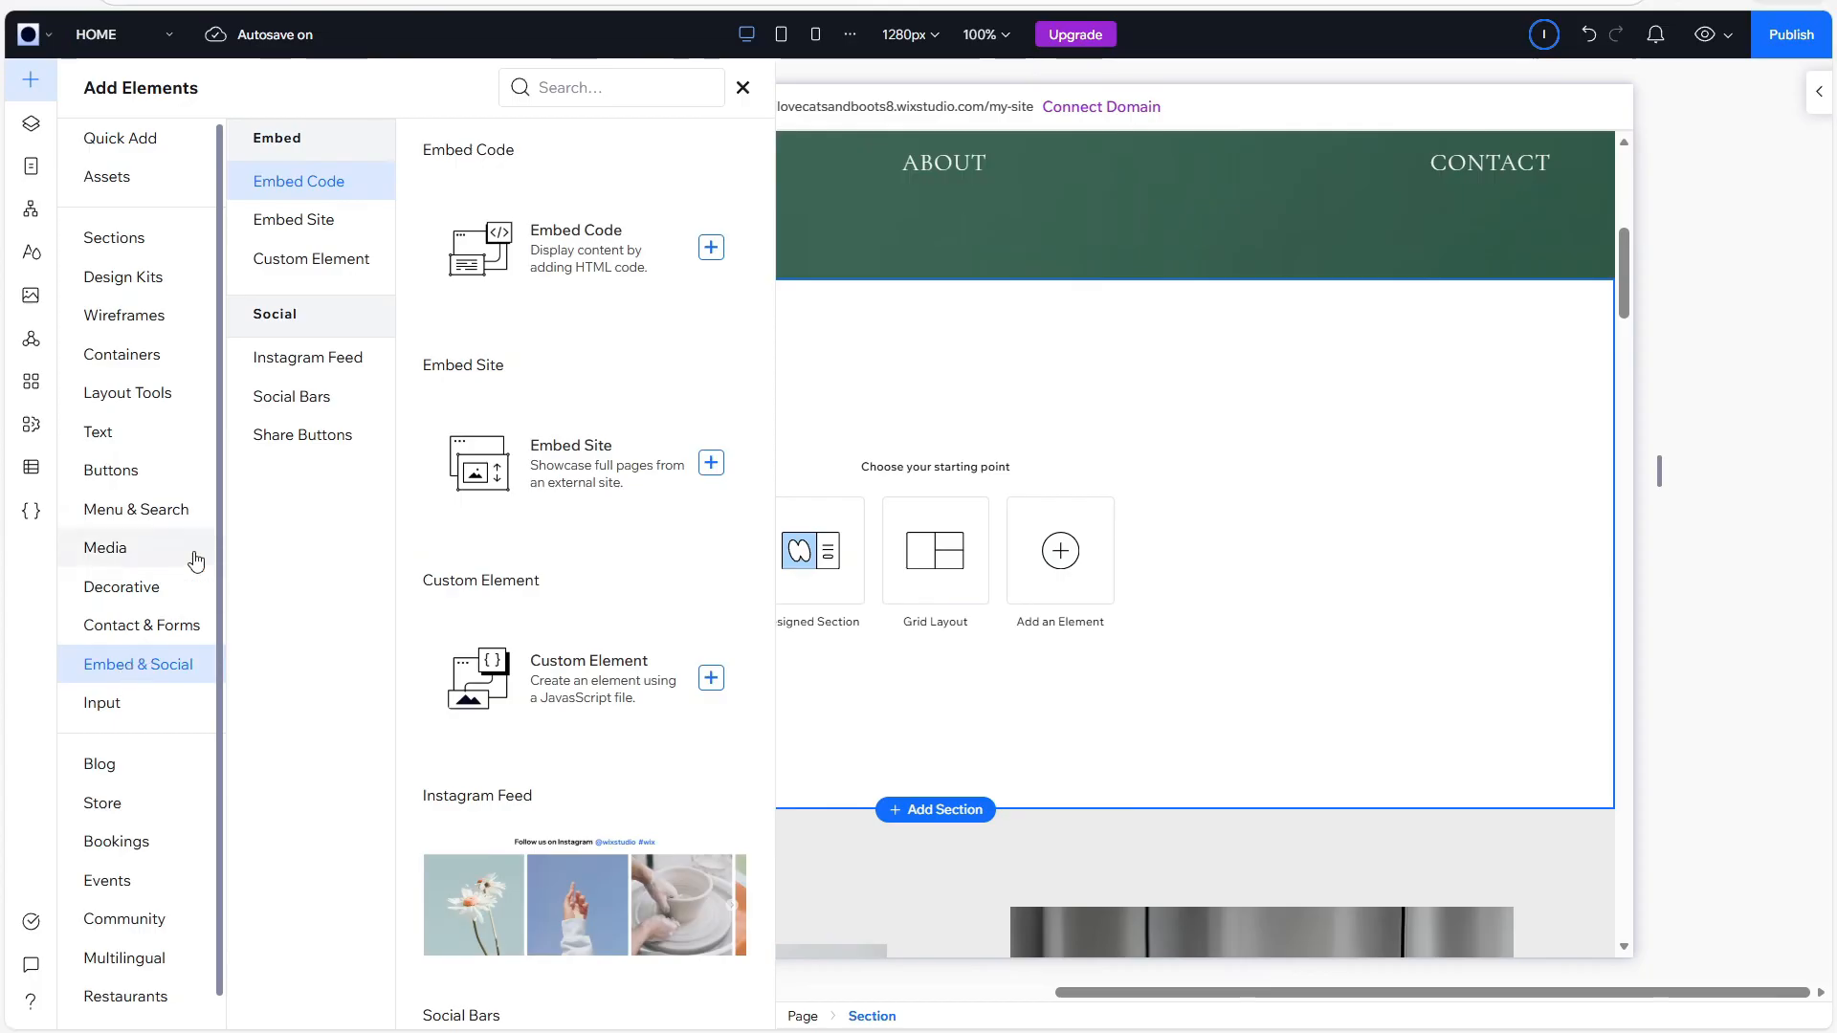
{"action": "left_click", "coordinate": [704, 252]}
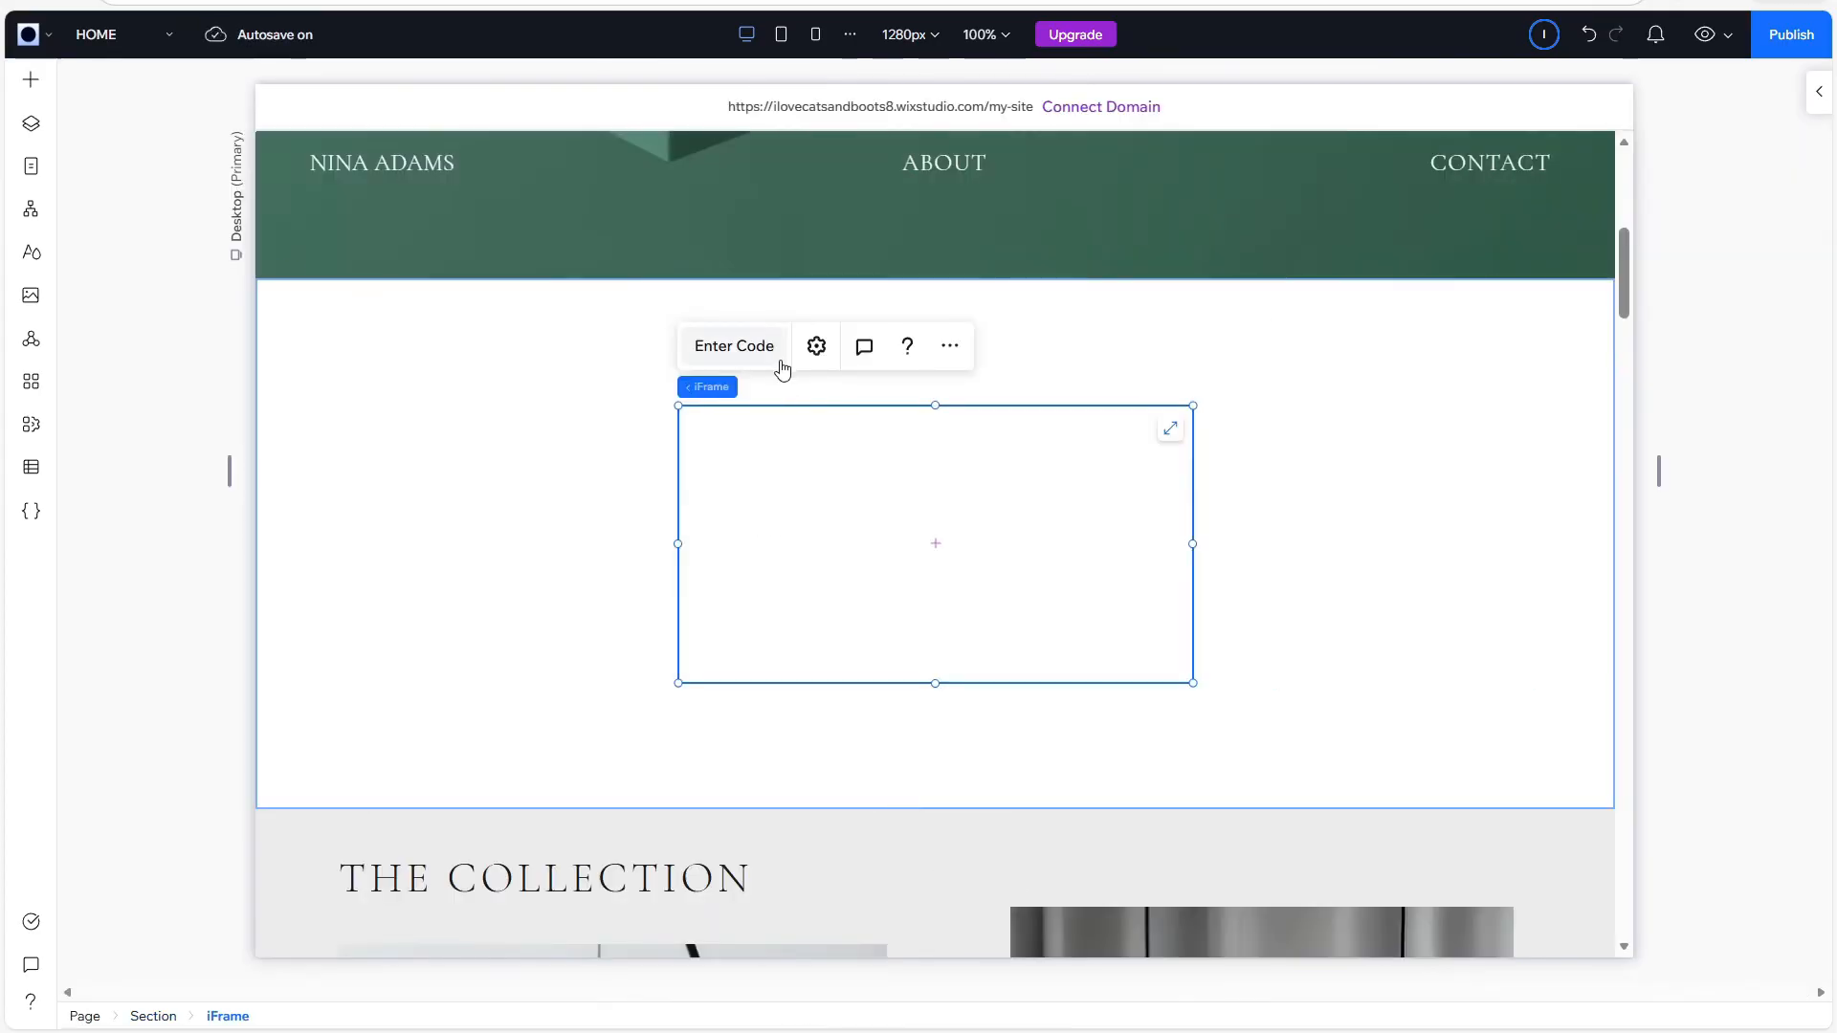
Step: Paste the copied Elfsight Event Calendar embed code into the iFrame's HTML settings and update the element
{"action": "left_click", "coordinate": [731, 350]}
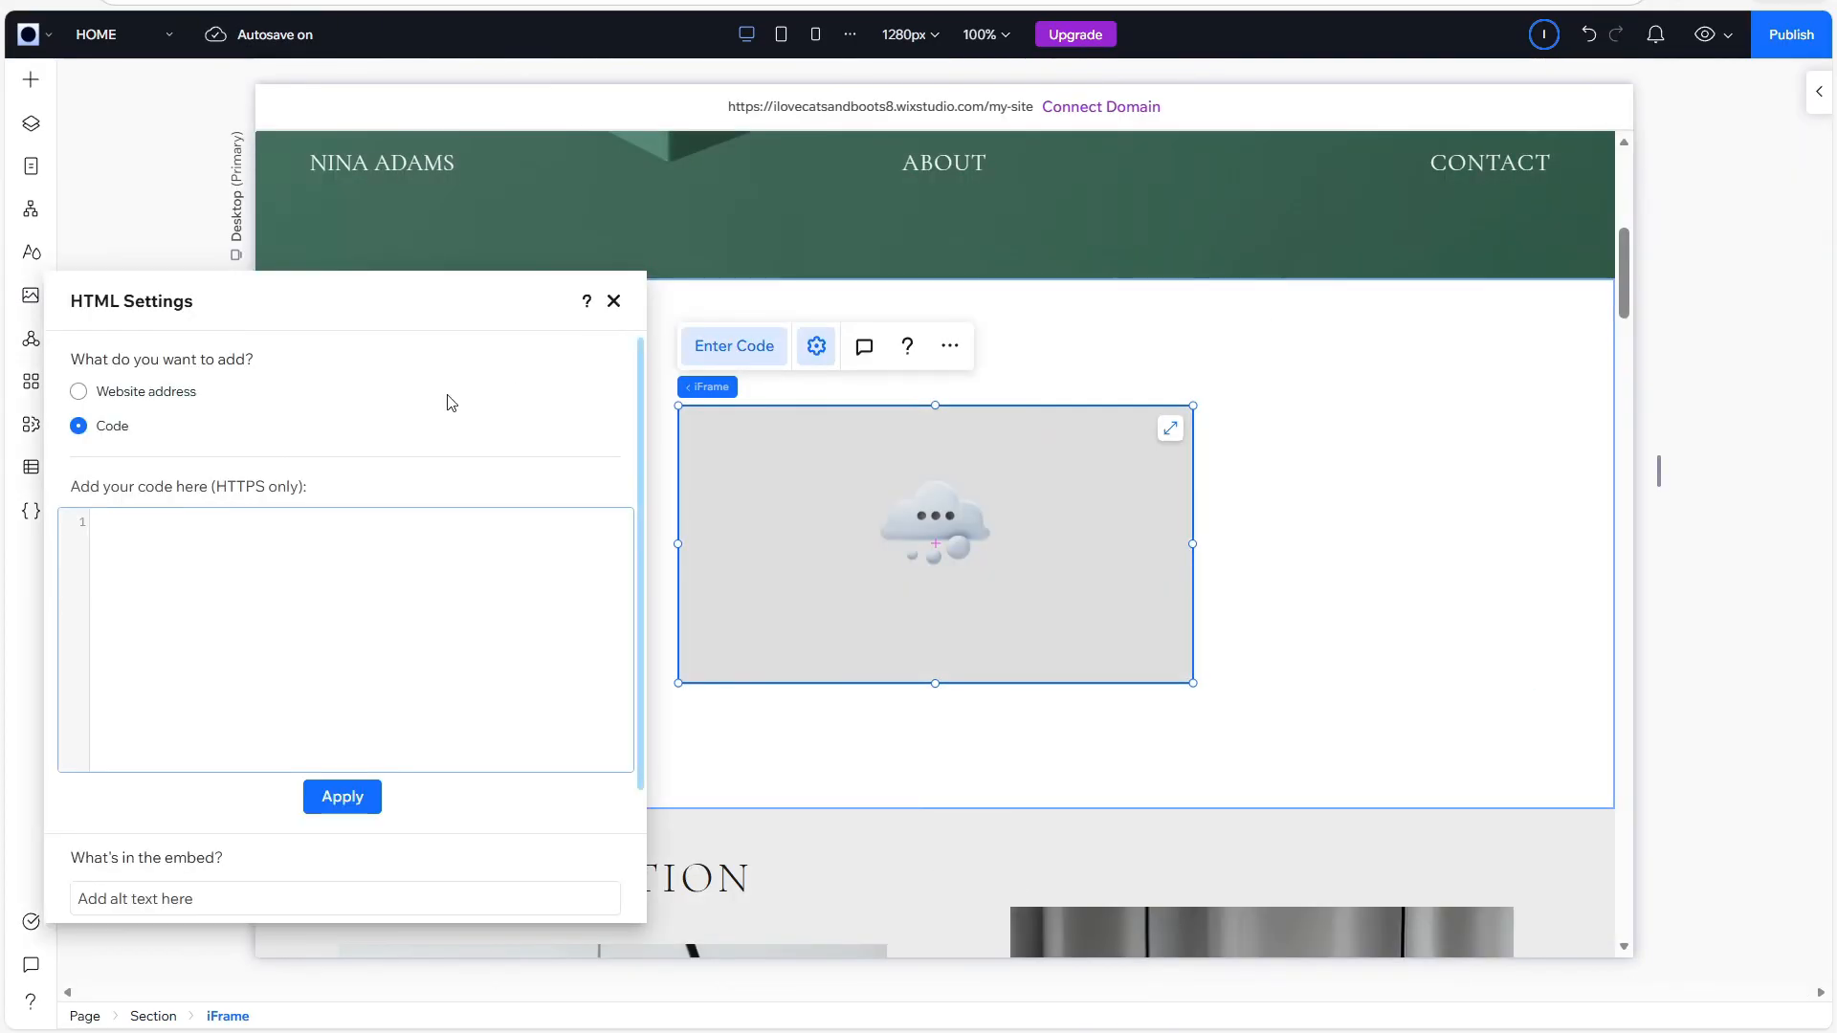
{"action": "left_click", "coordinate": [176, 595]}
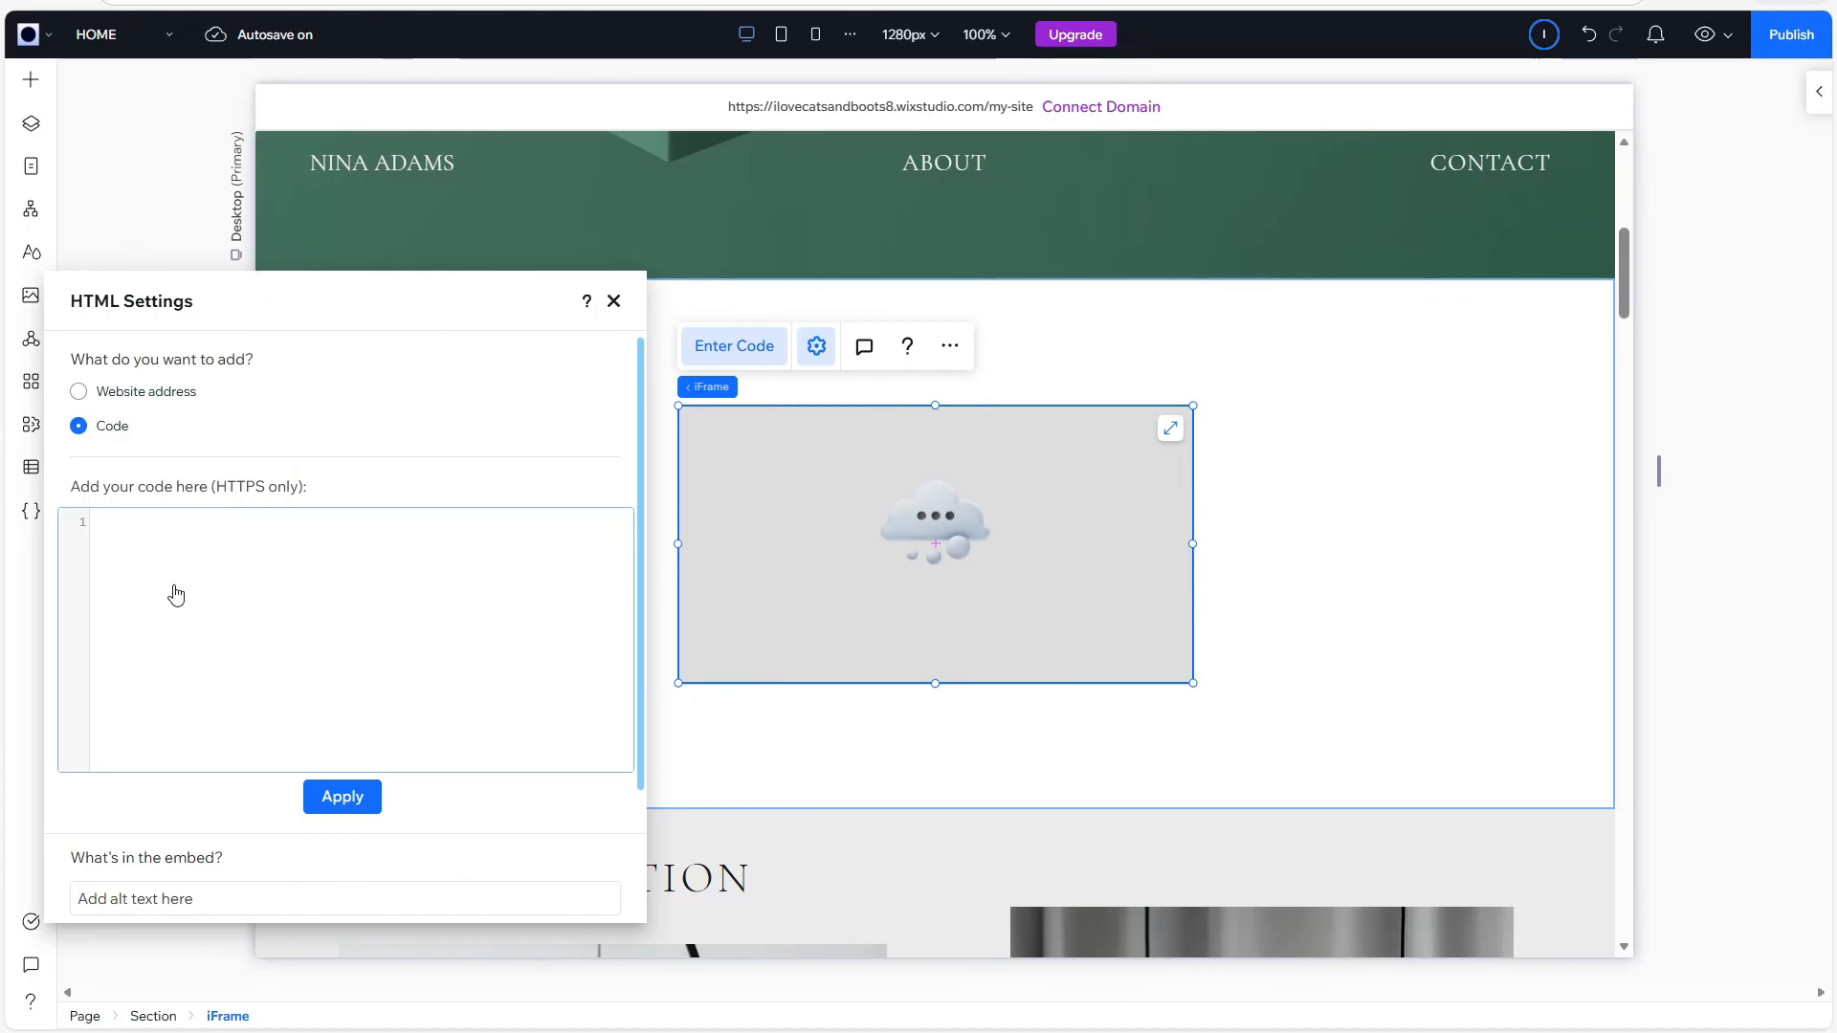
{"action": "key", "text": "ctrl+v"}
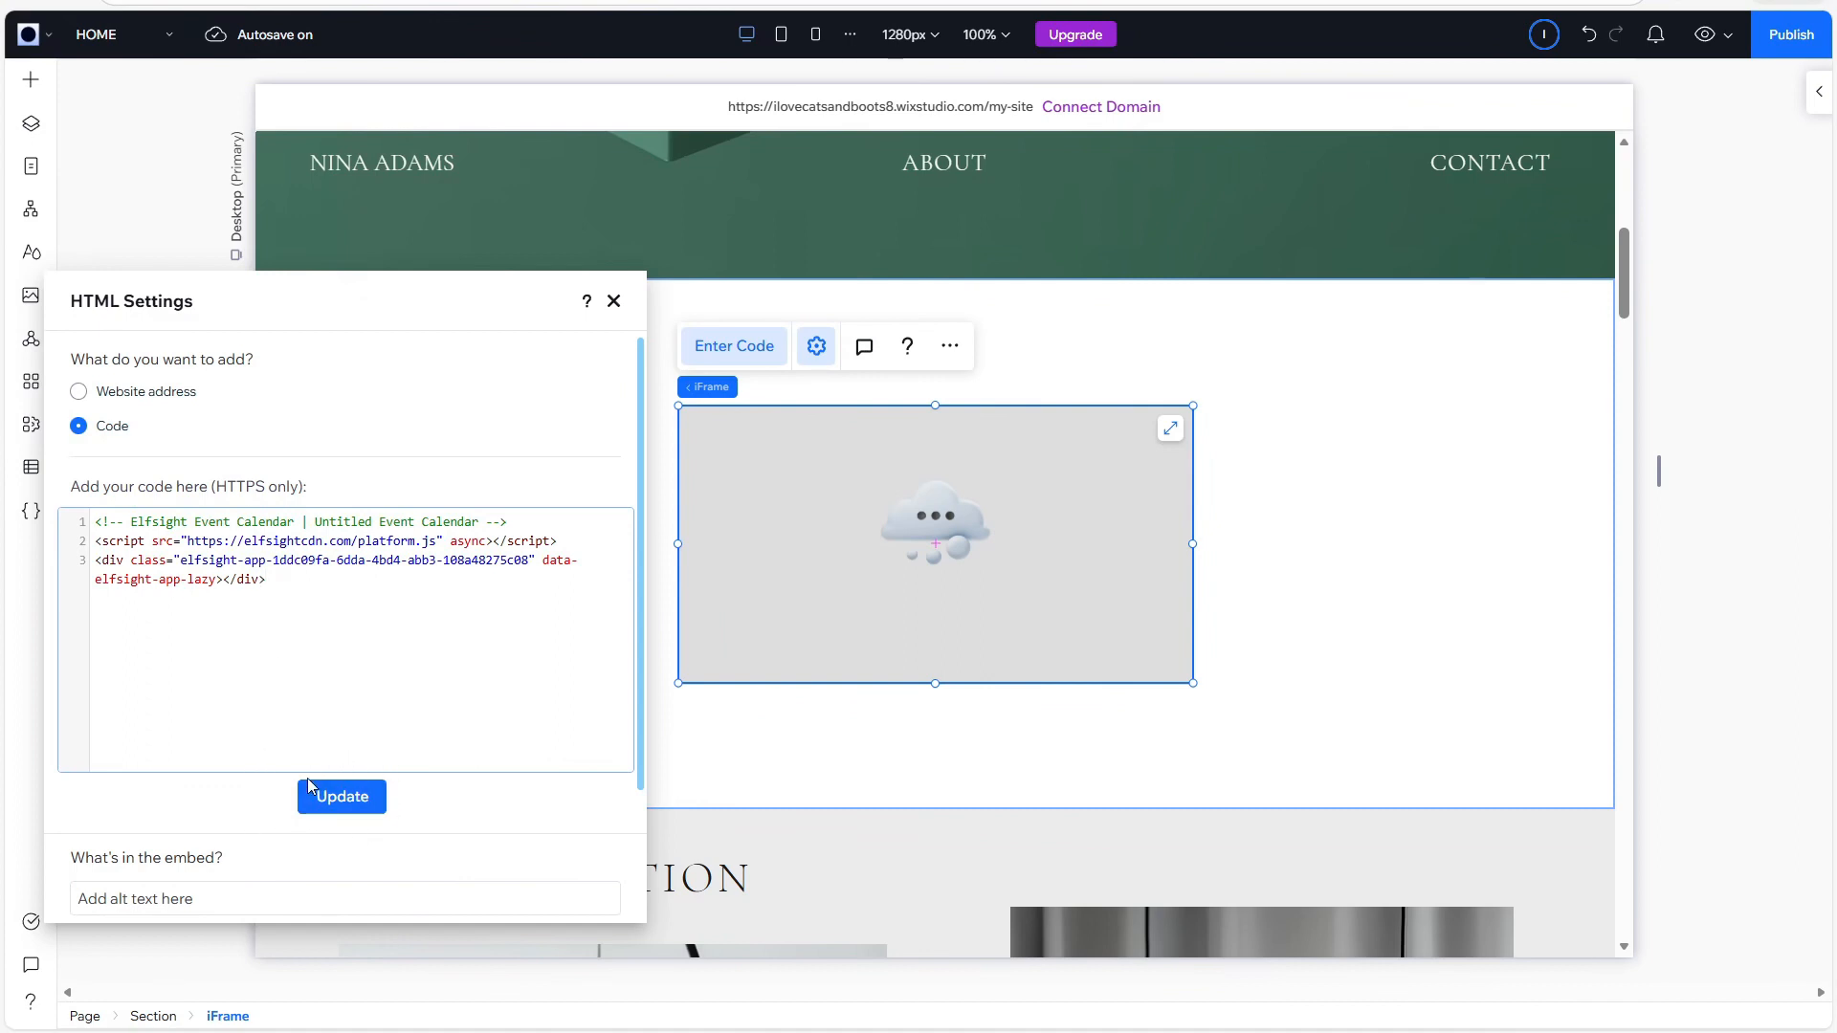
{"action": "left_click", "coordinate": [341, 797]}
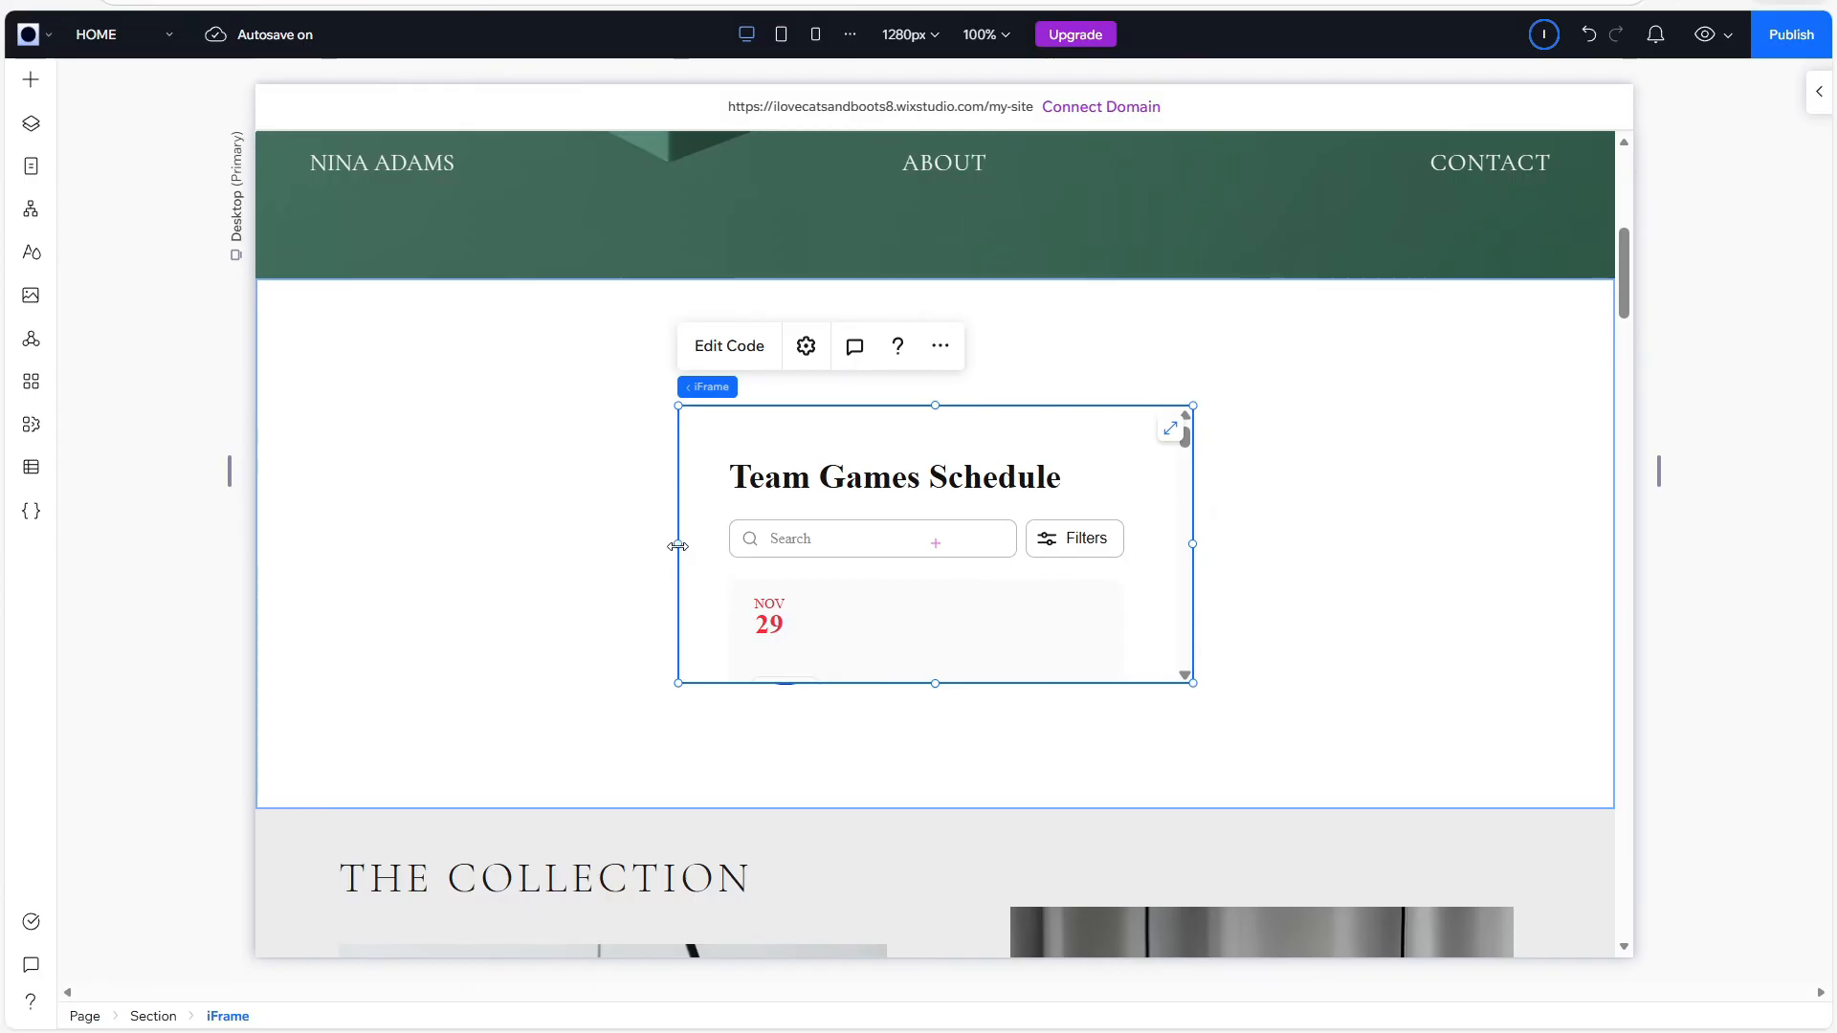
Step: Enlarge the calendar iFrame to span the full width of the section and reach the section's upper edge
{"action": "left_click_drag", "start_coordinate": [677, 546], "coordinate": [261, 598]}
{"action": "left_click_drag", "start_coordinate": [732, 407], "coordinate": [770, 283]}
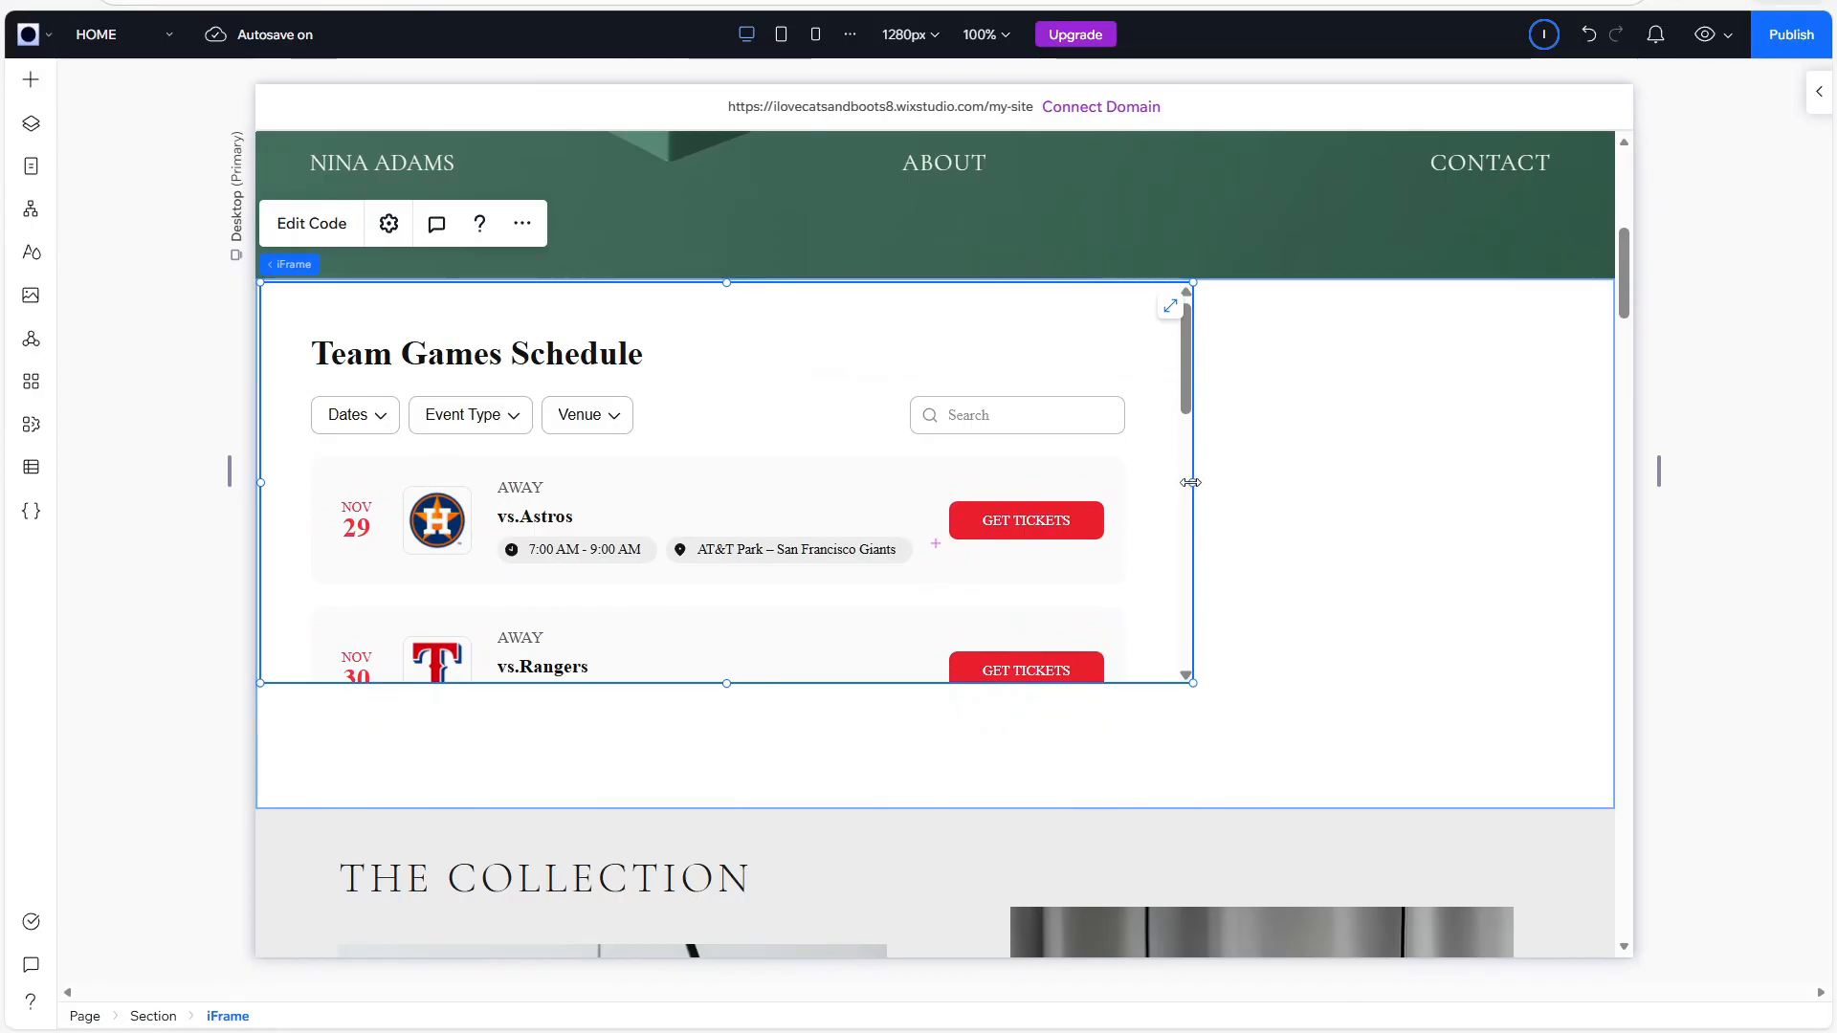
{"action": "left_click_drag", "start_coordinate": [1192, 483], "coordinate": [1607, 464]}
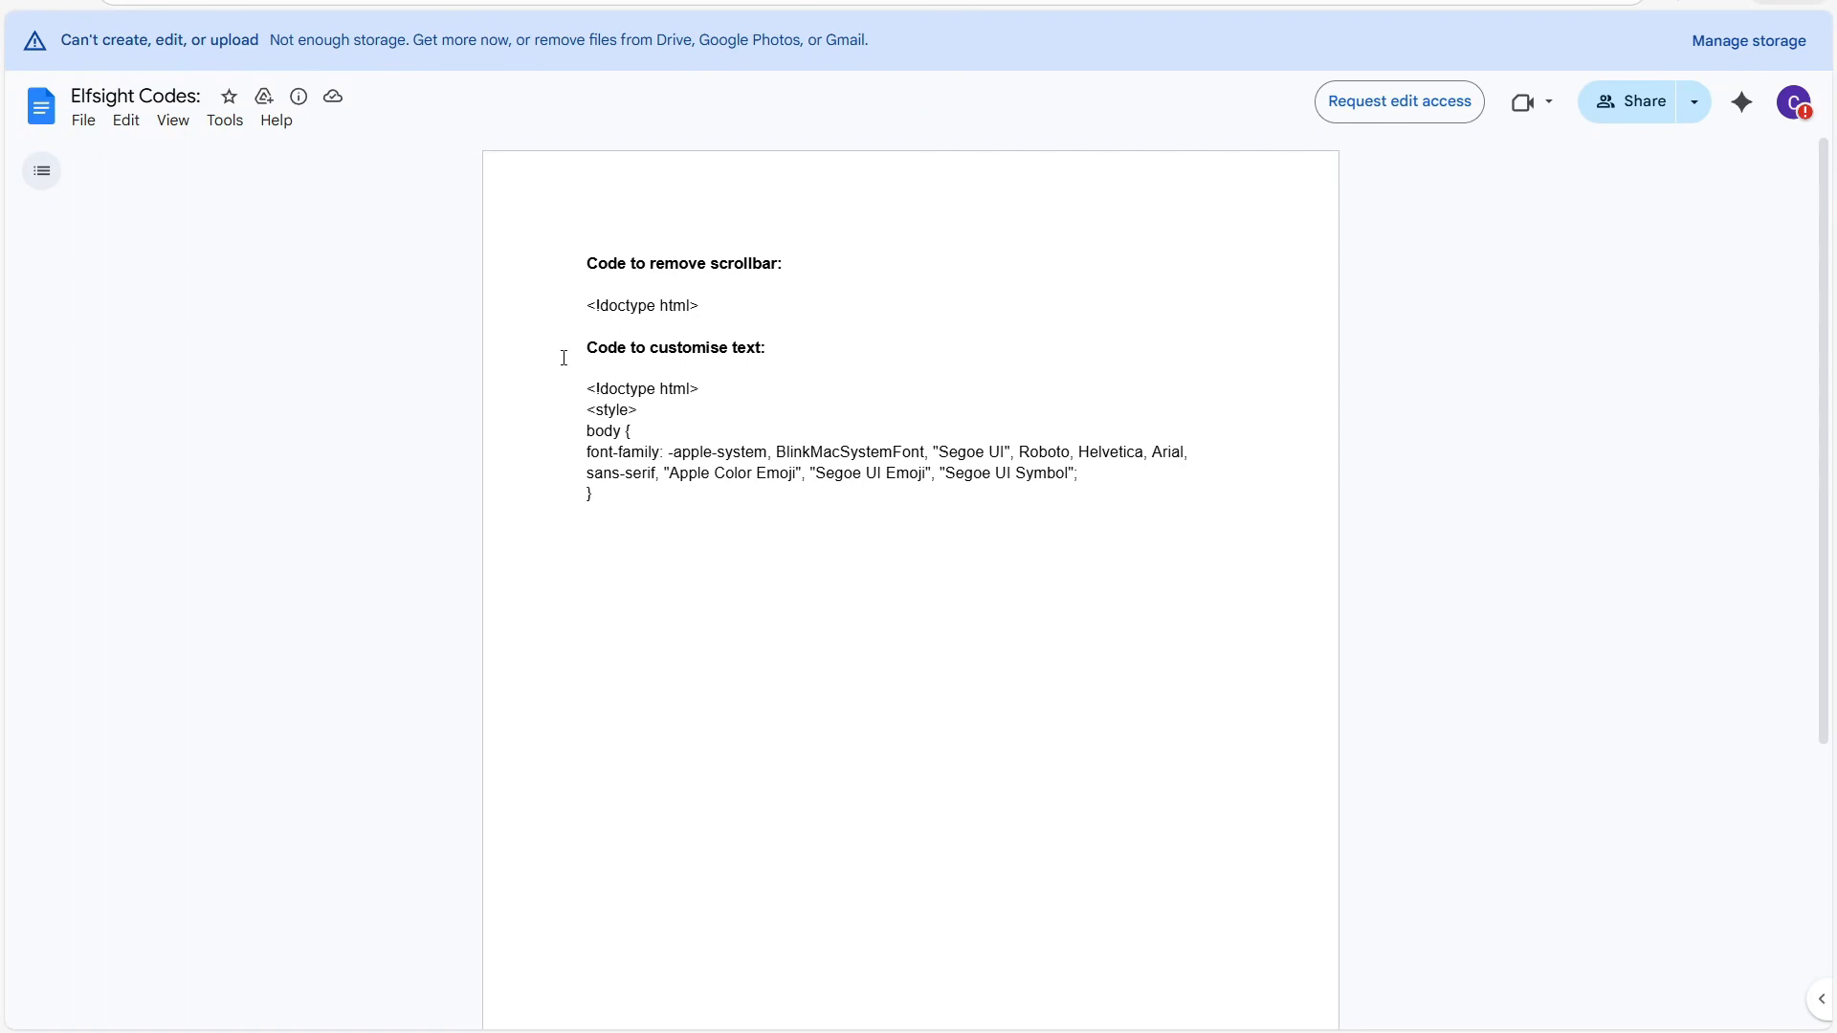
Step: In the Elfsight Codes document in Google Docs, copy the code to customise text and return to the Wix Studio editor
{"action": "left_click_drag", "start_coordinate": [564, 357], "coordinate": [807, 353]}
{"action": "left_click", "coordinate": [794, 374]}
{"action": "left_click_drag", "start_coordinate": [583, 385], "coordinate": [646, 496]}
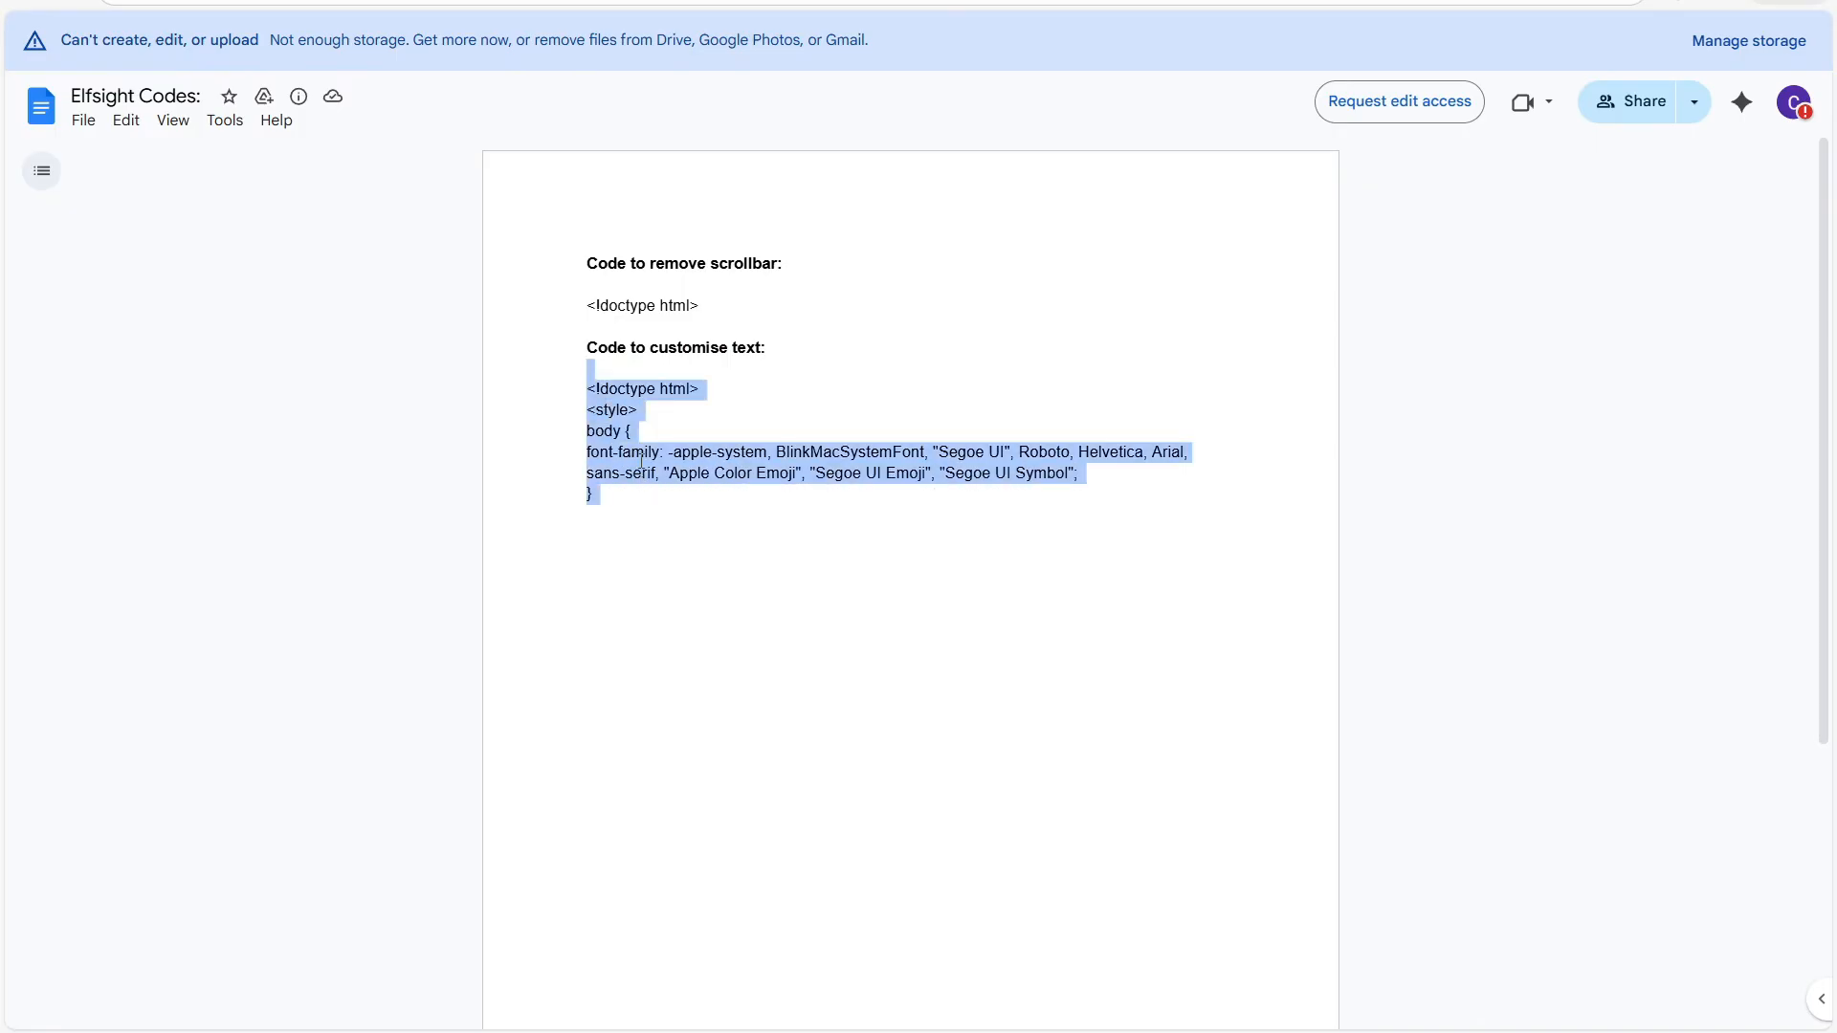
{"action": "right_click", "coordinate": [641, 460]}
{"action": "left_click", "coordinate": [710, 488]}
{"action": "left_click", "coordinate": [670, 2]}
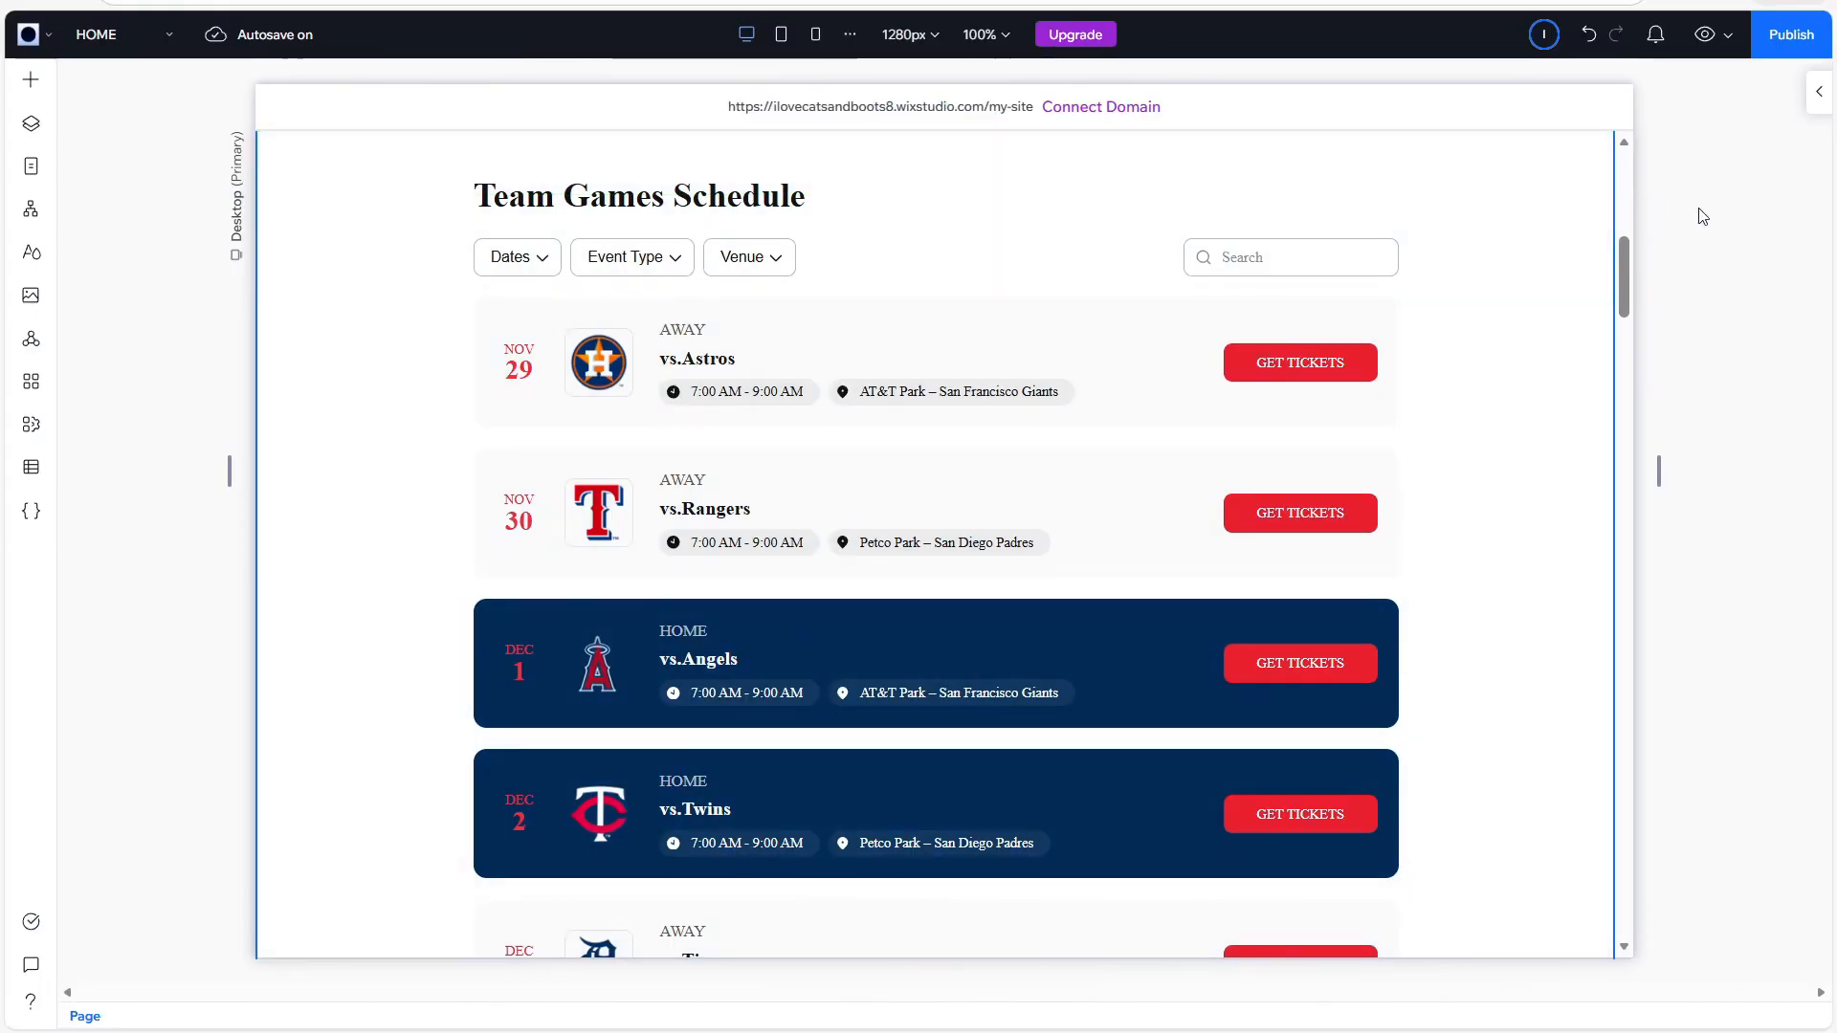
Step: Append the copied font-family style code after the embed code in the calendar iFrame's HTML settings and update it
{"action": "scroll", "coordinate": [1704, 219], "scroll_direction": "up", "scroll_amount": 2}
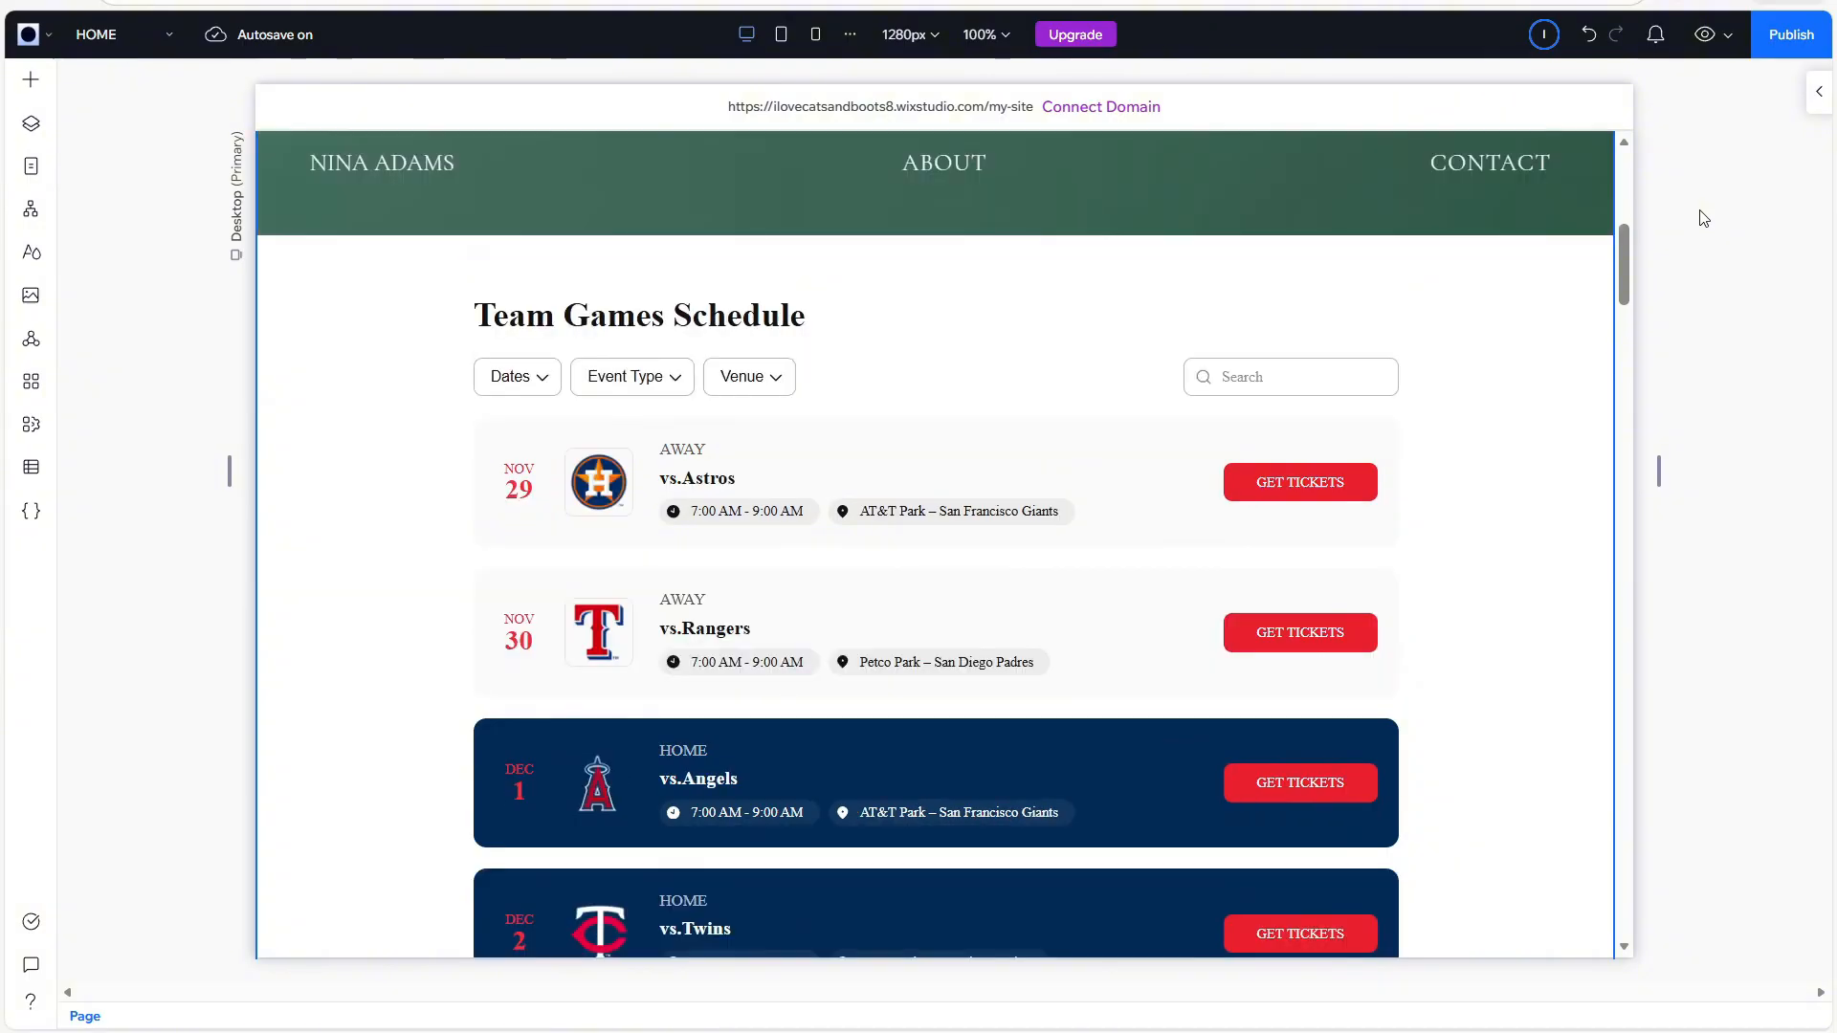
{"action": "left_click", "coordinate": [676, 434]}
{"action": "left_click", "coordinate": [675, 434]}
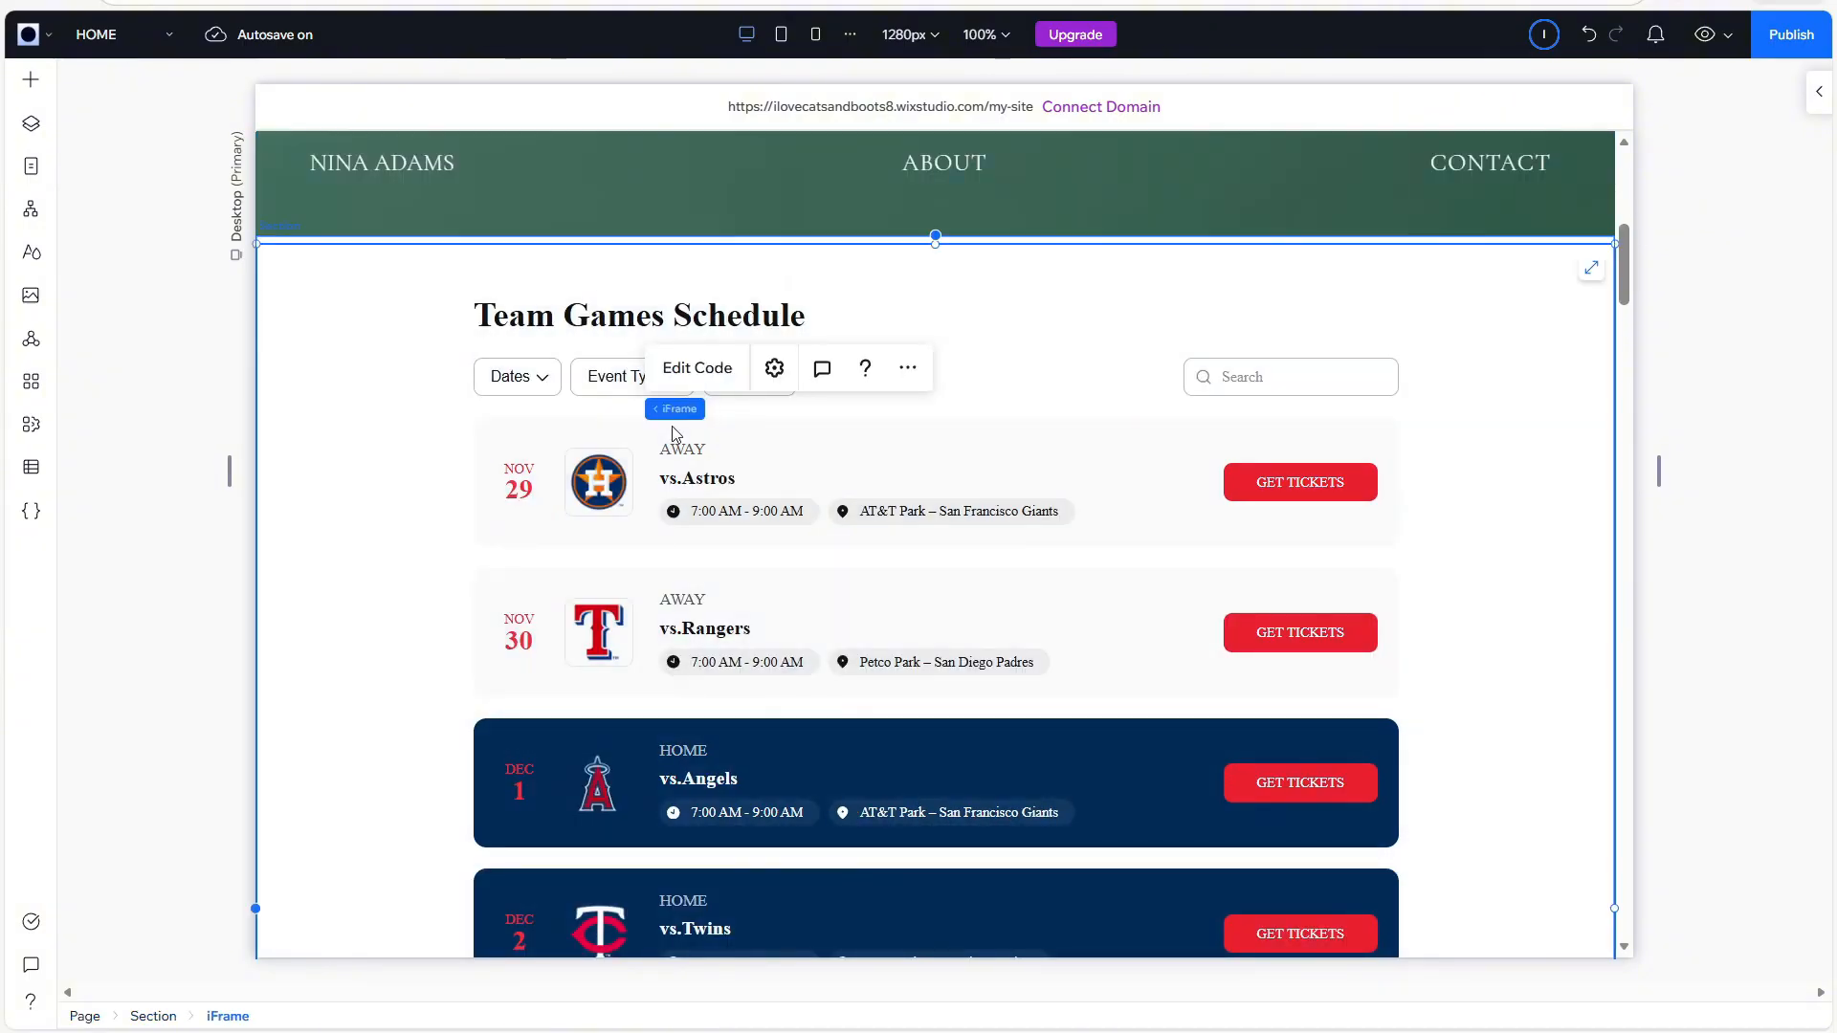
{"action": "left_click", "coordinate": [696, 370]}
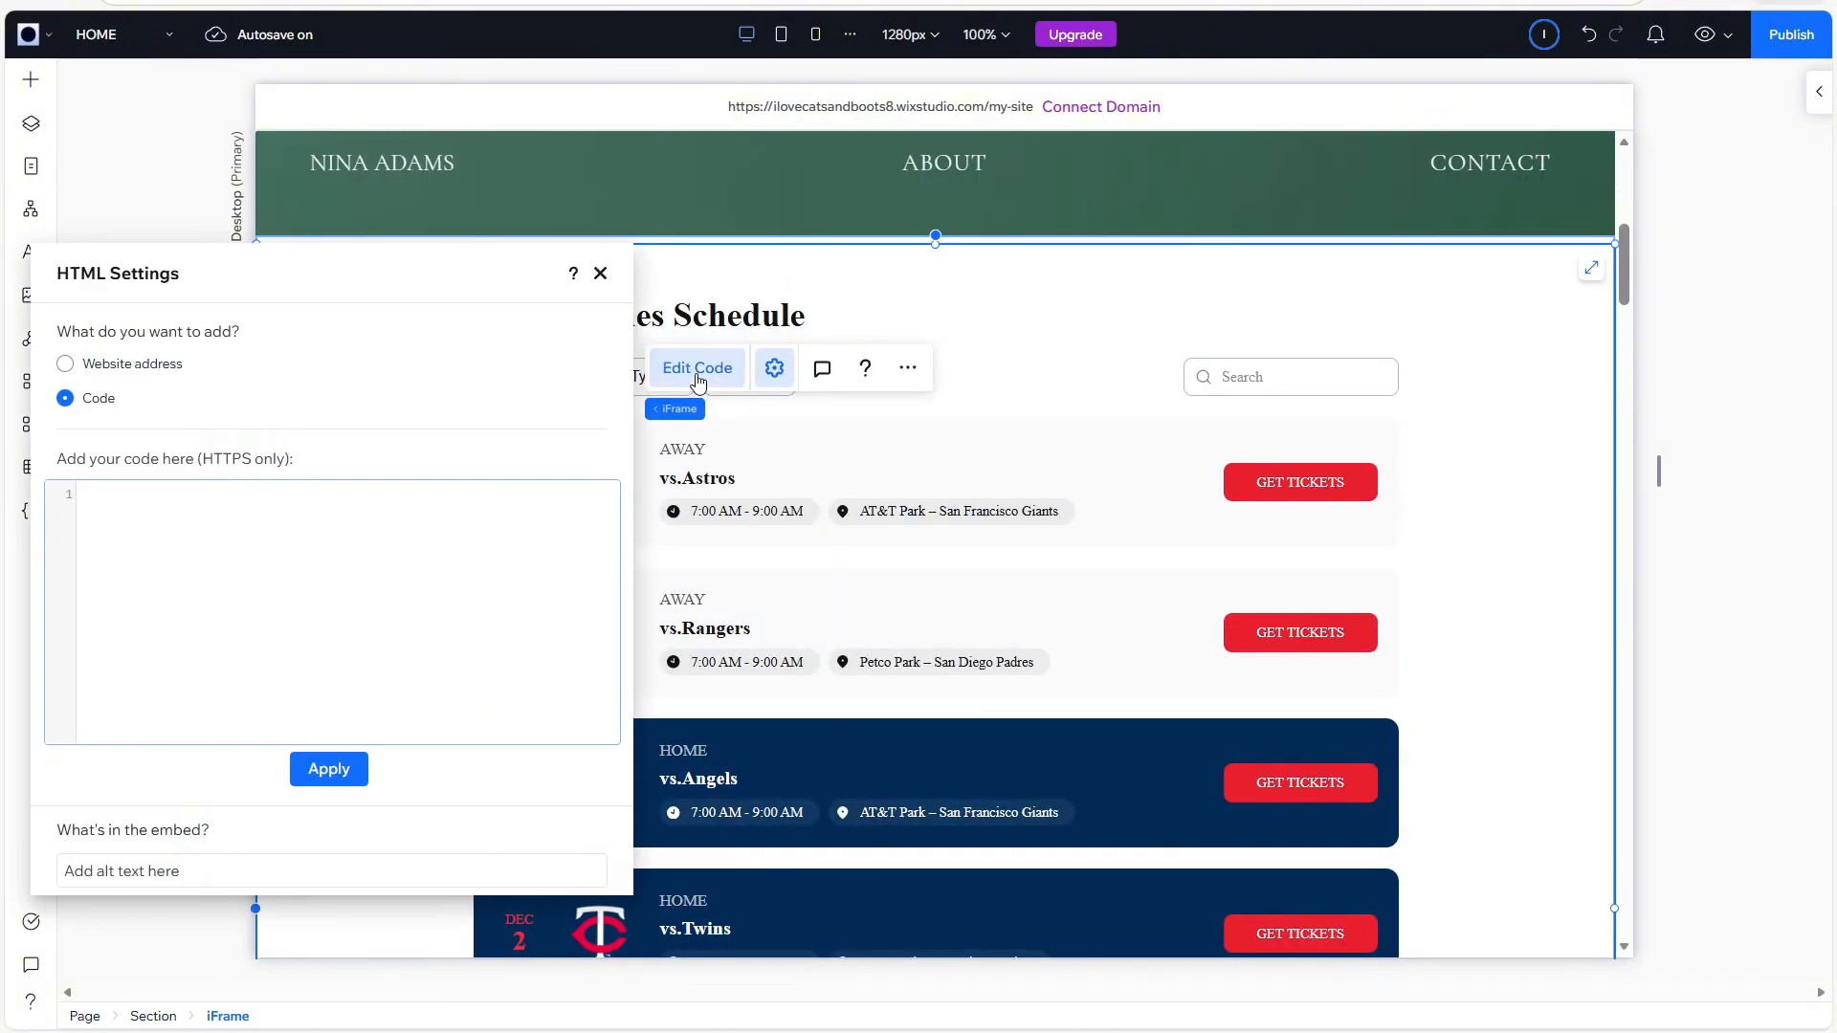
{"action": "left_click", "coordinate": [270, 563]}
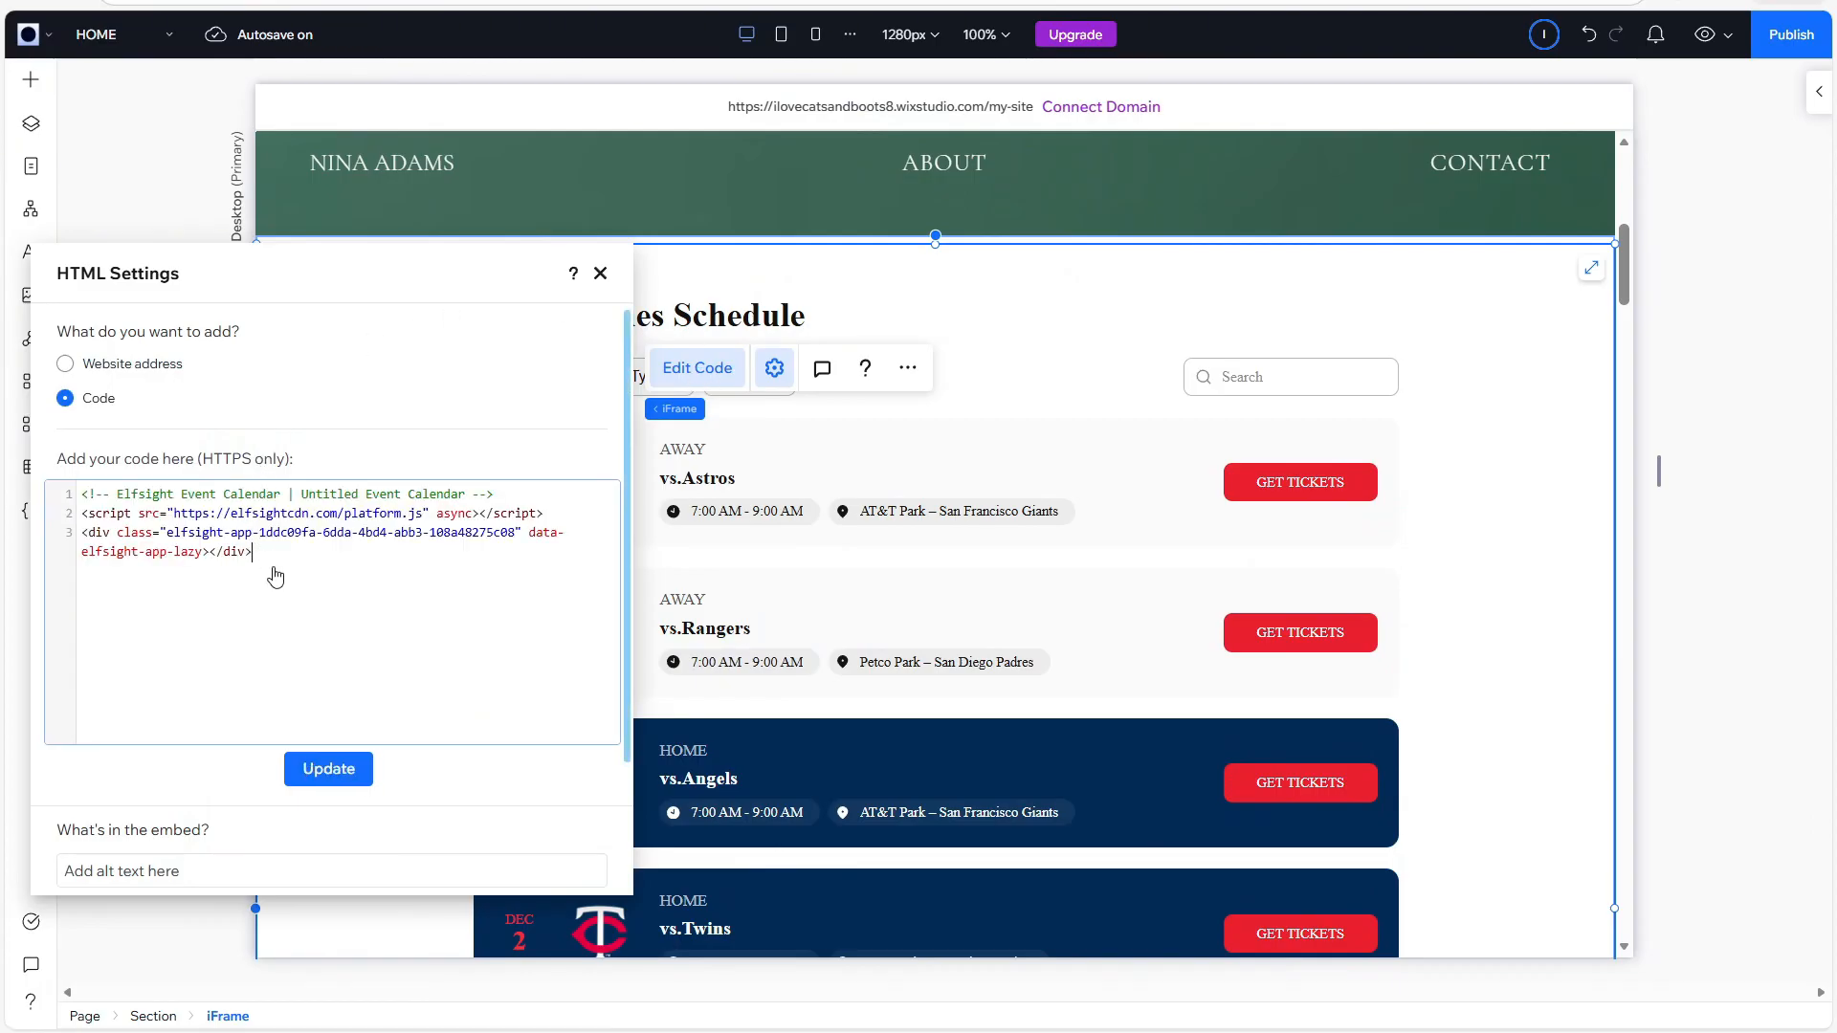
{"action": "key", "text": "ctrl+v"}
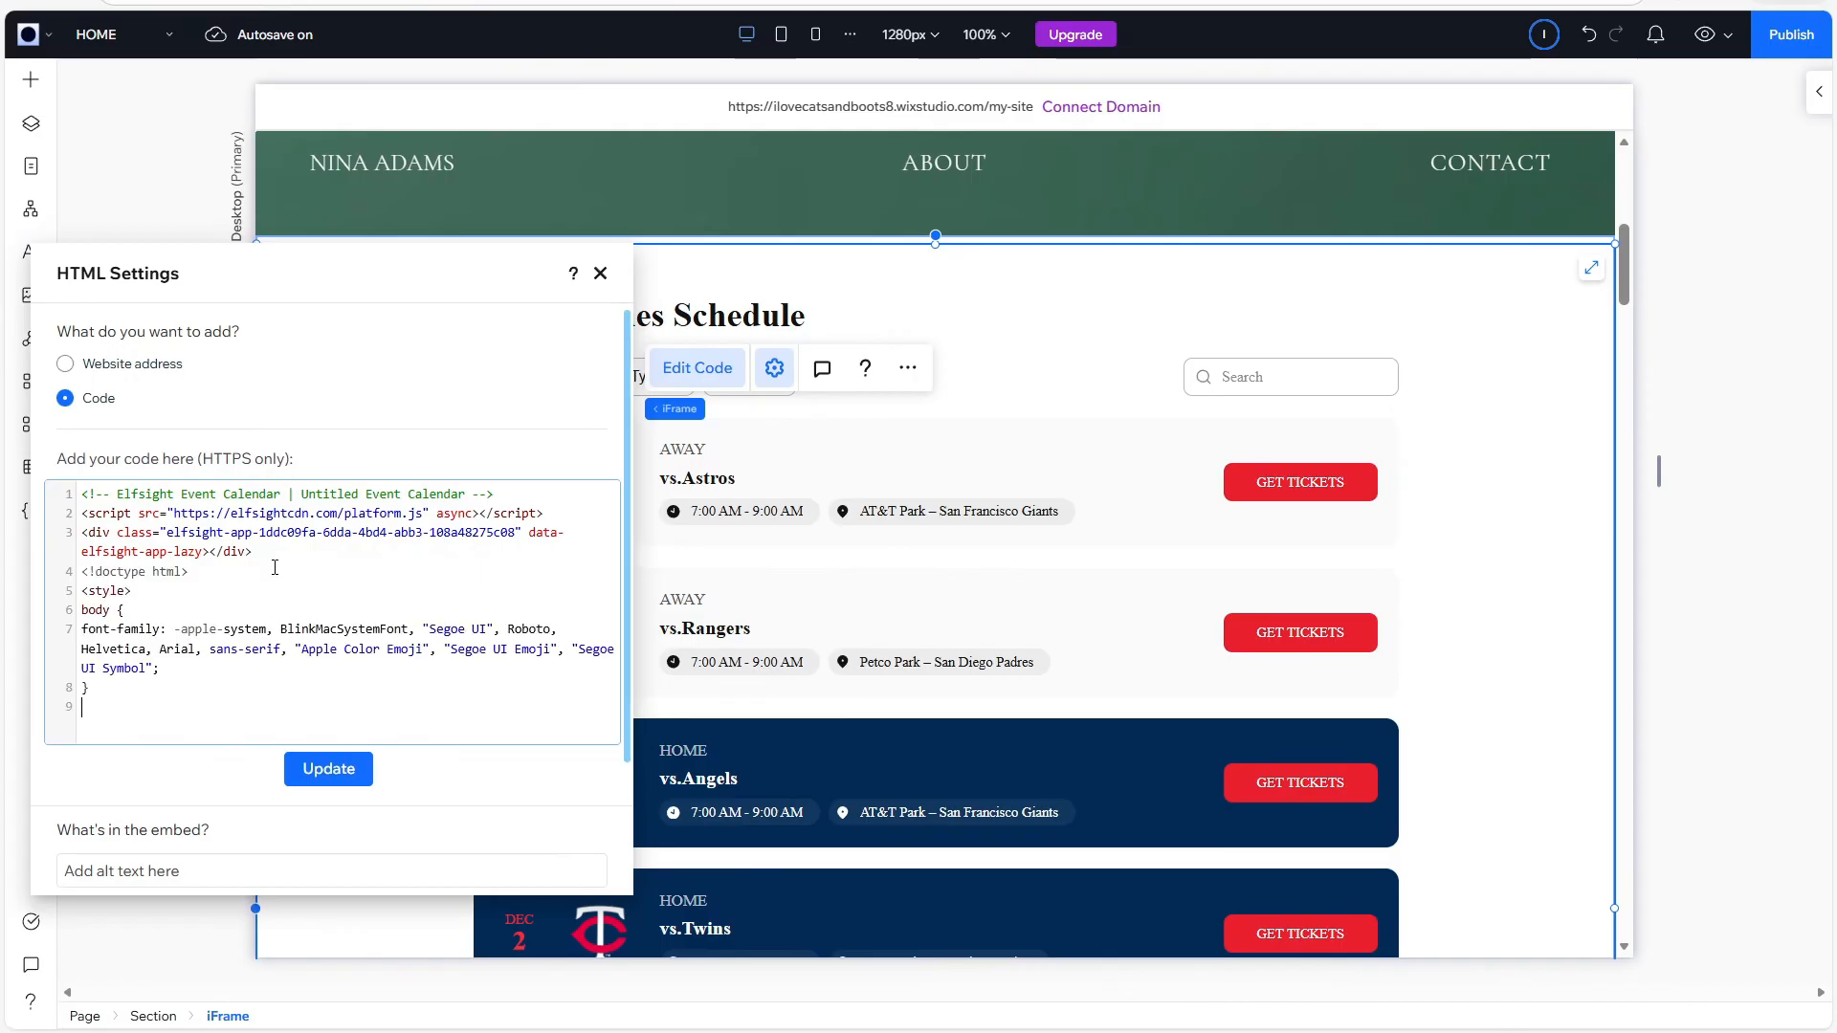
{"action": "left_click_drag", "start_coordinate": [83, 628], "coordinate": [565, 684]}
{"action": "left_click", "coordinate": [564, 684]}
{"action": "left_click", "coordinate": [301, 770]}
{"action": "left_click", "coordinate": [1700, 274]}
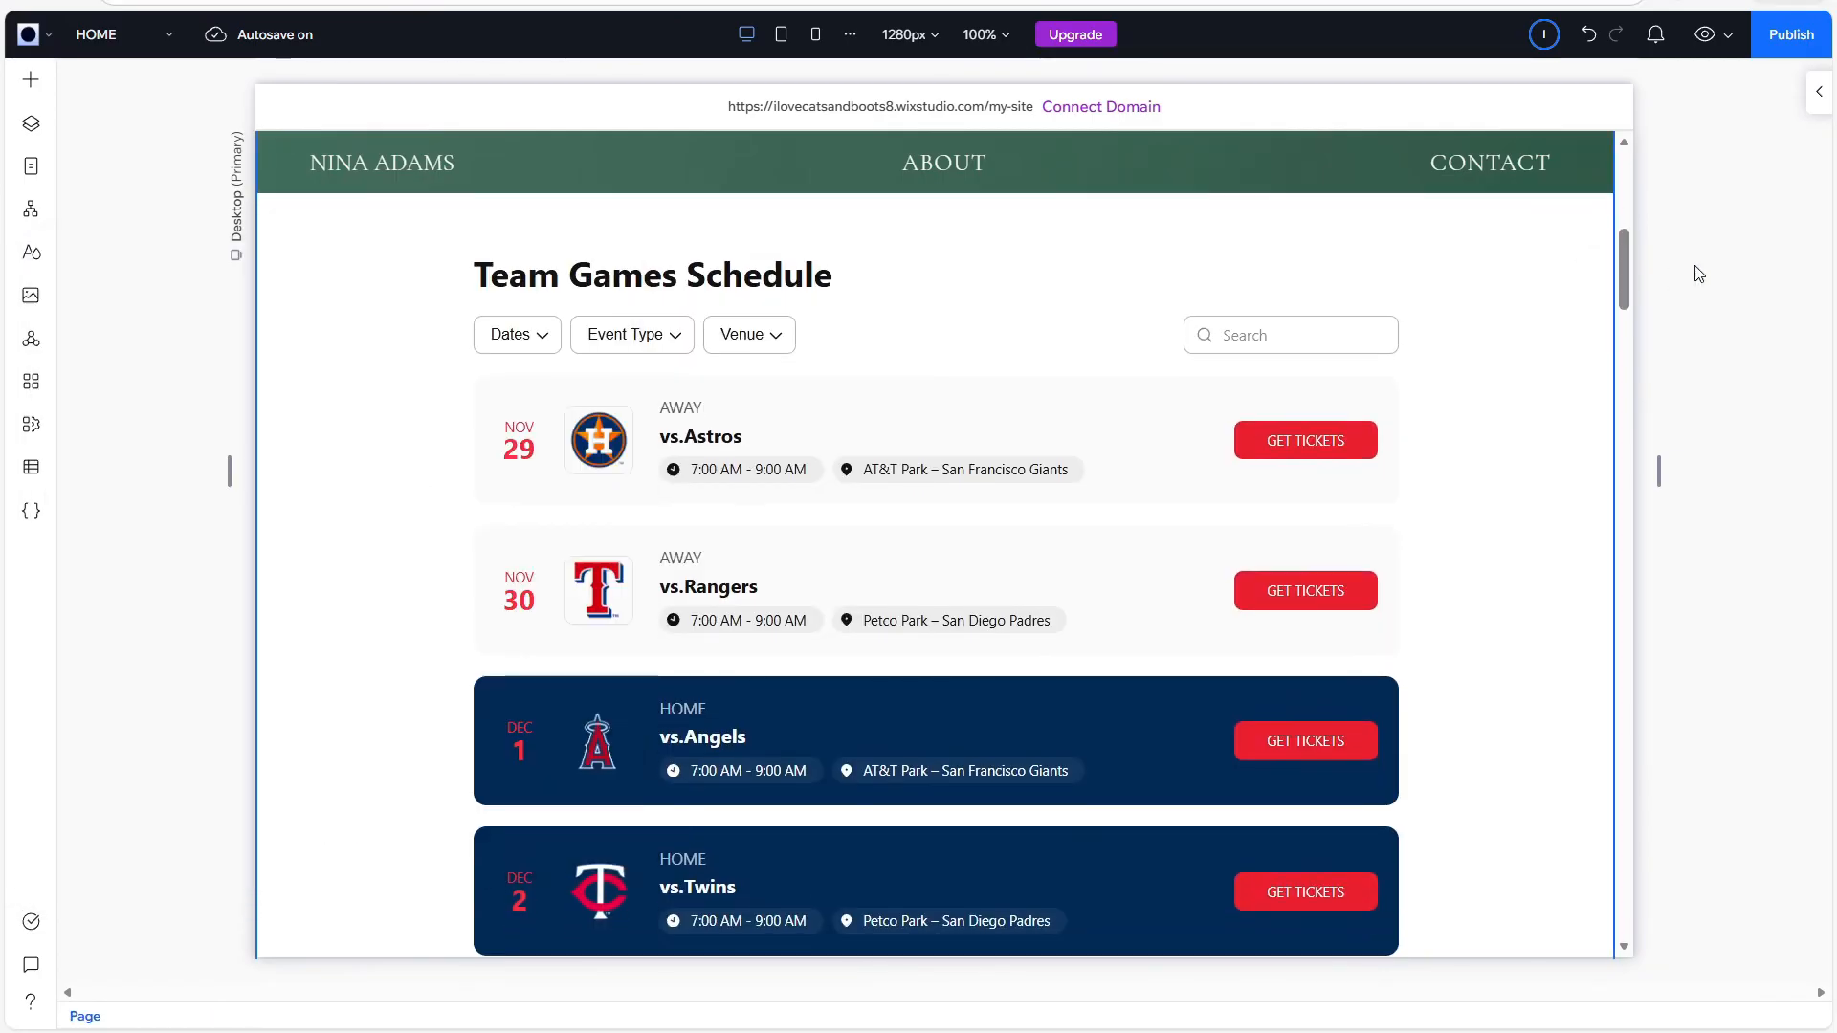
Step: Look through the restyled calendar events on the page and open the site preview at the Team Games Schedule
{"action": "scroll", "coordinate": [1699, 274], "scroll_direction": "down", "scroll_amount": 5}
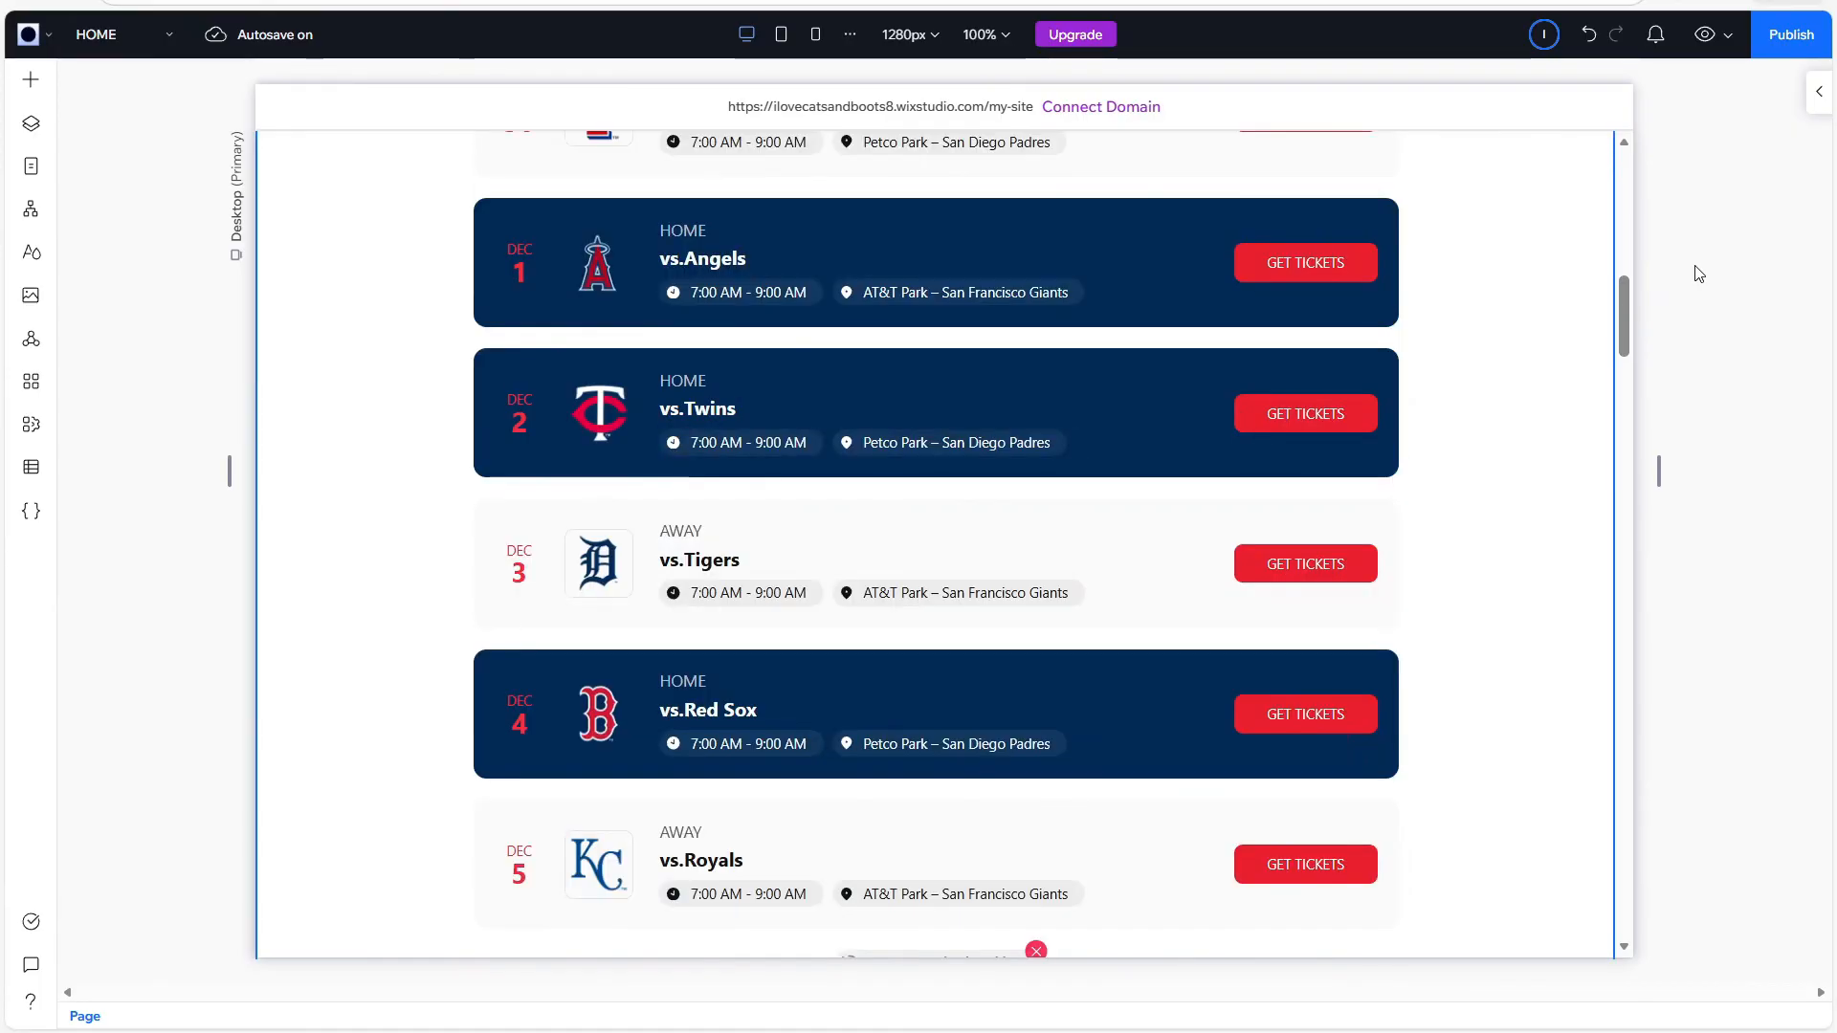
{"action": "scroll", "coordinate": [1700, 275], "scroll_direction": "up", "scroll_amount": 5}
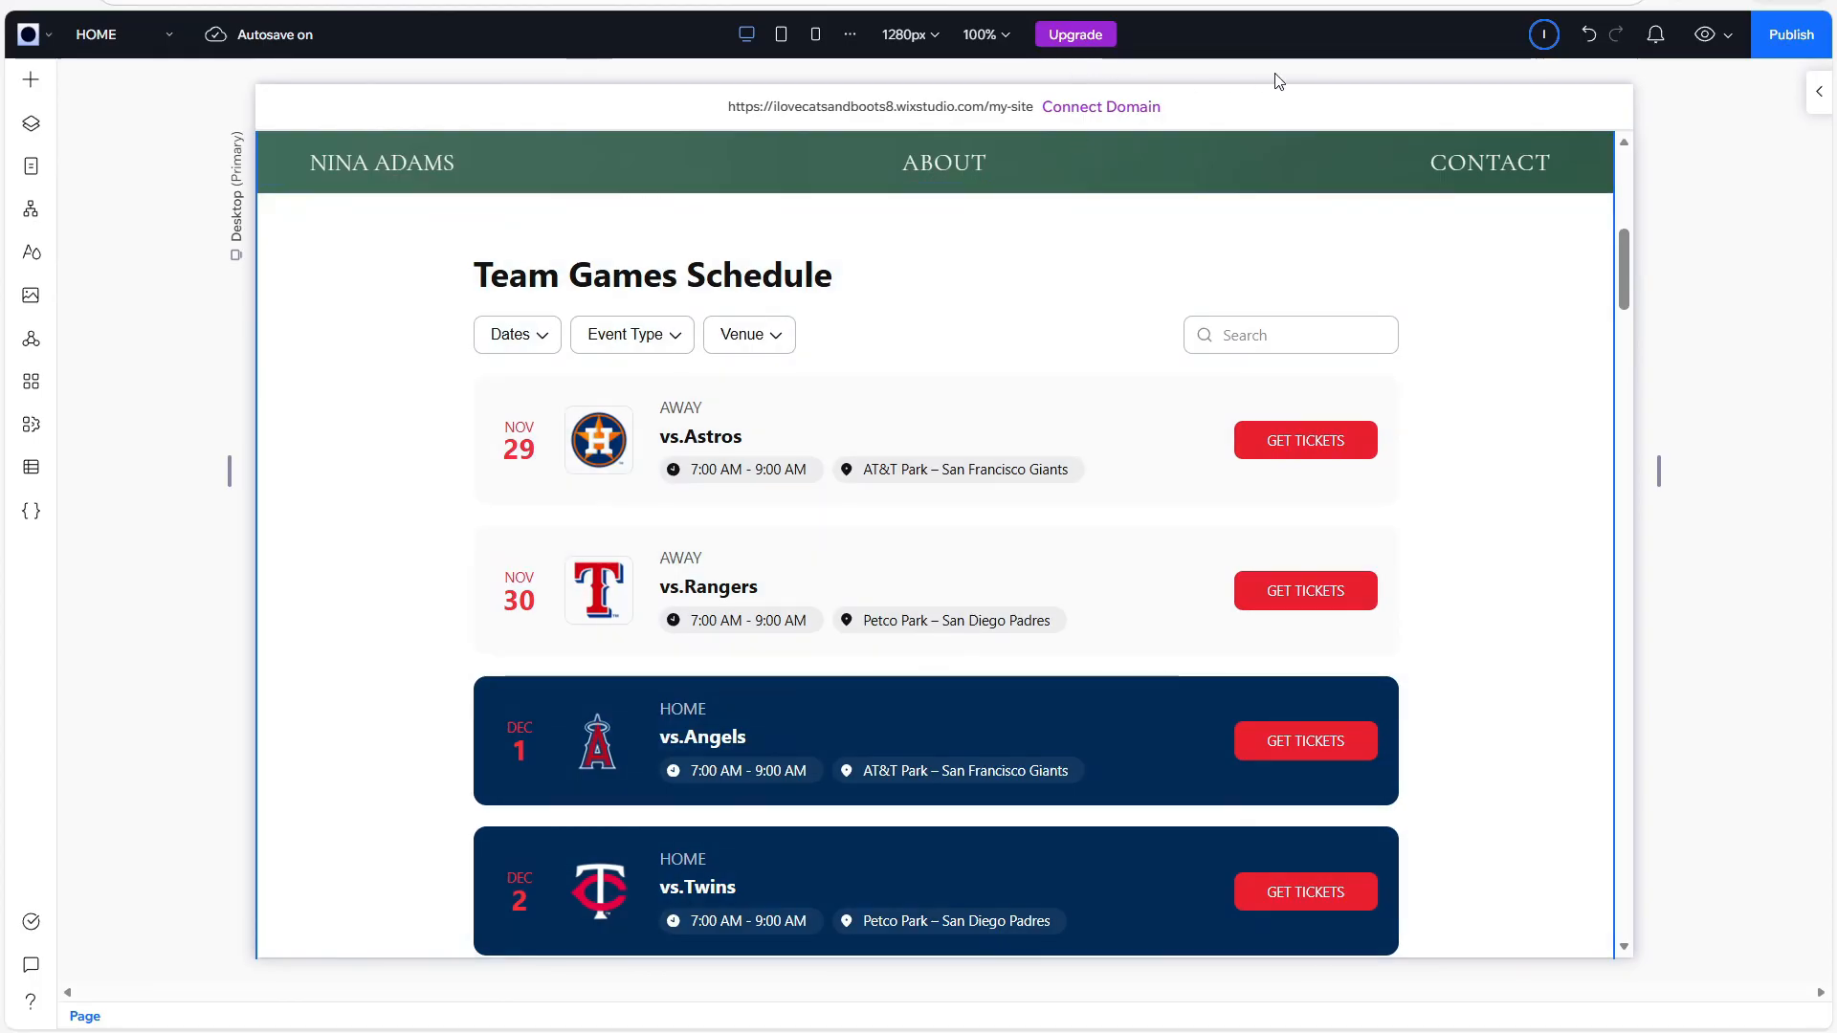
{"action": "left_click", "coordinate": [1720, 38]}
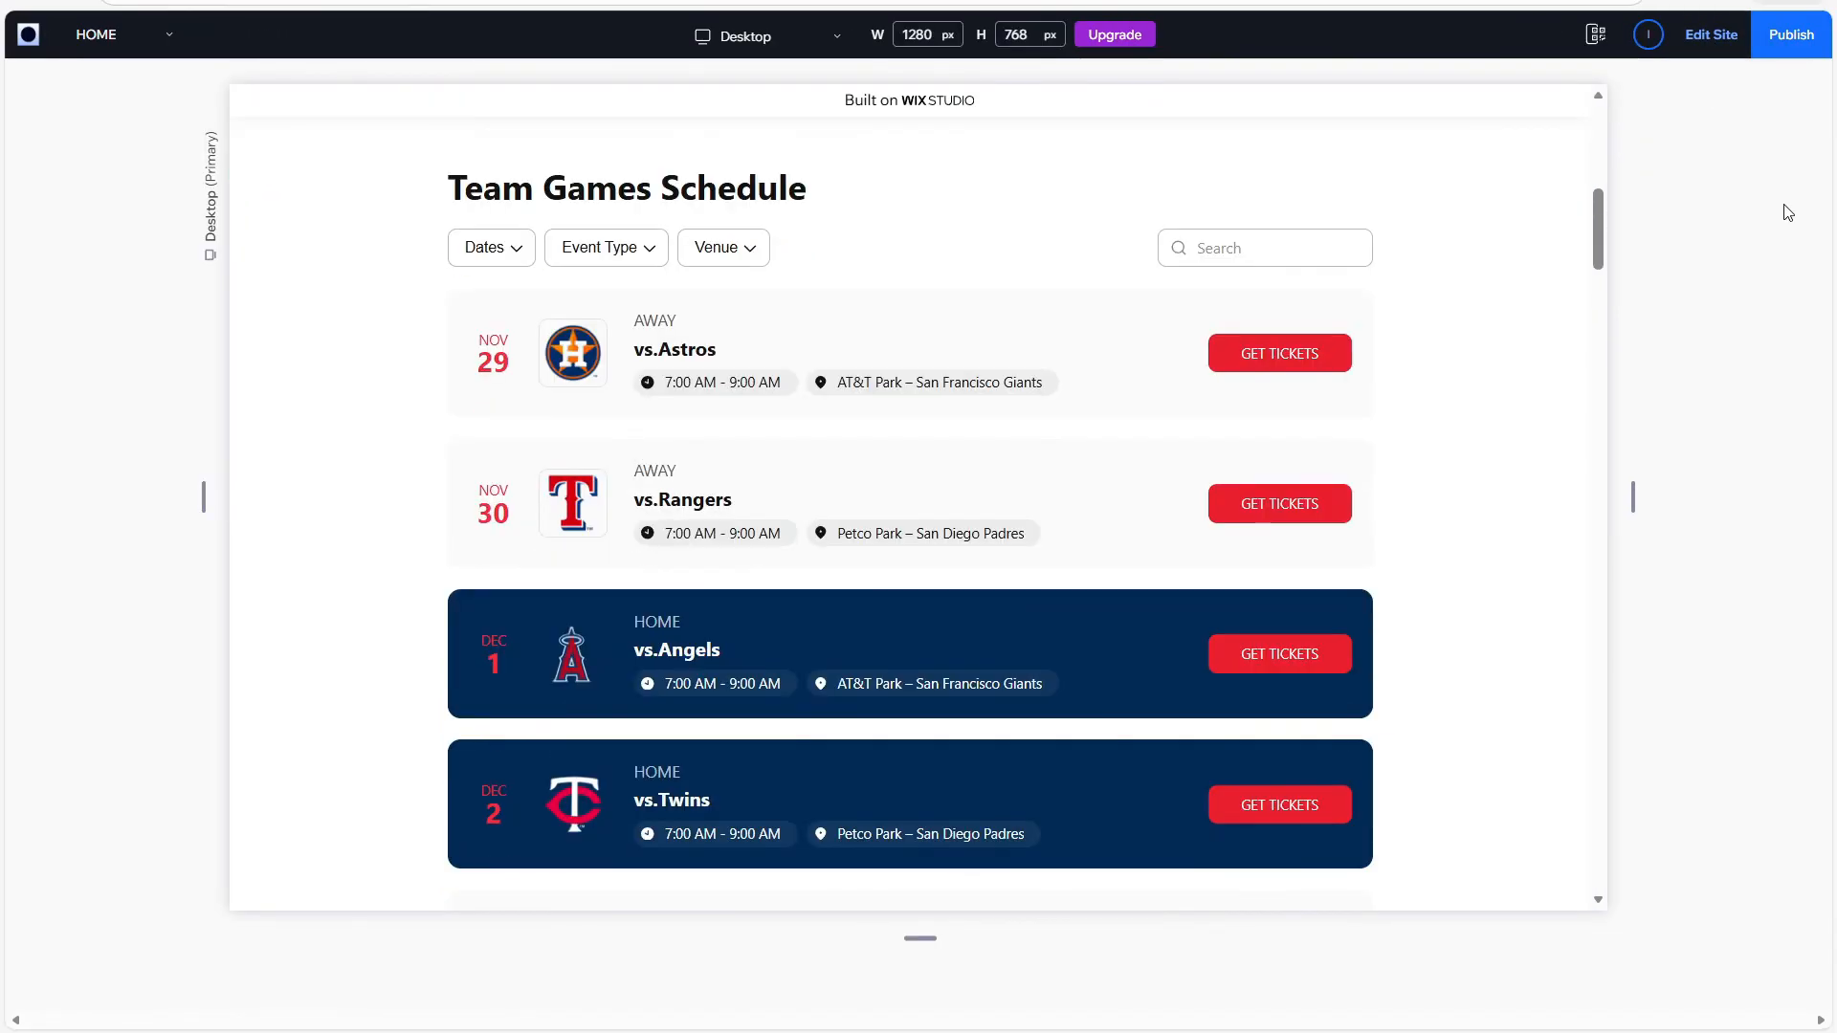
{"action": "scroll", "coordinate": [1602, 226], "scroll_direction": "down", "scroll_amount": 1}
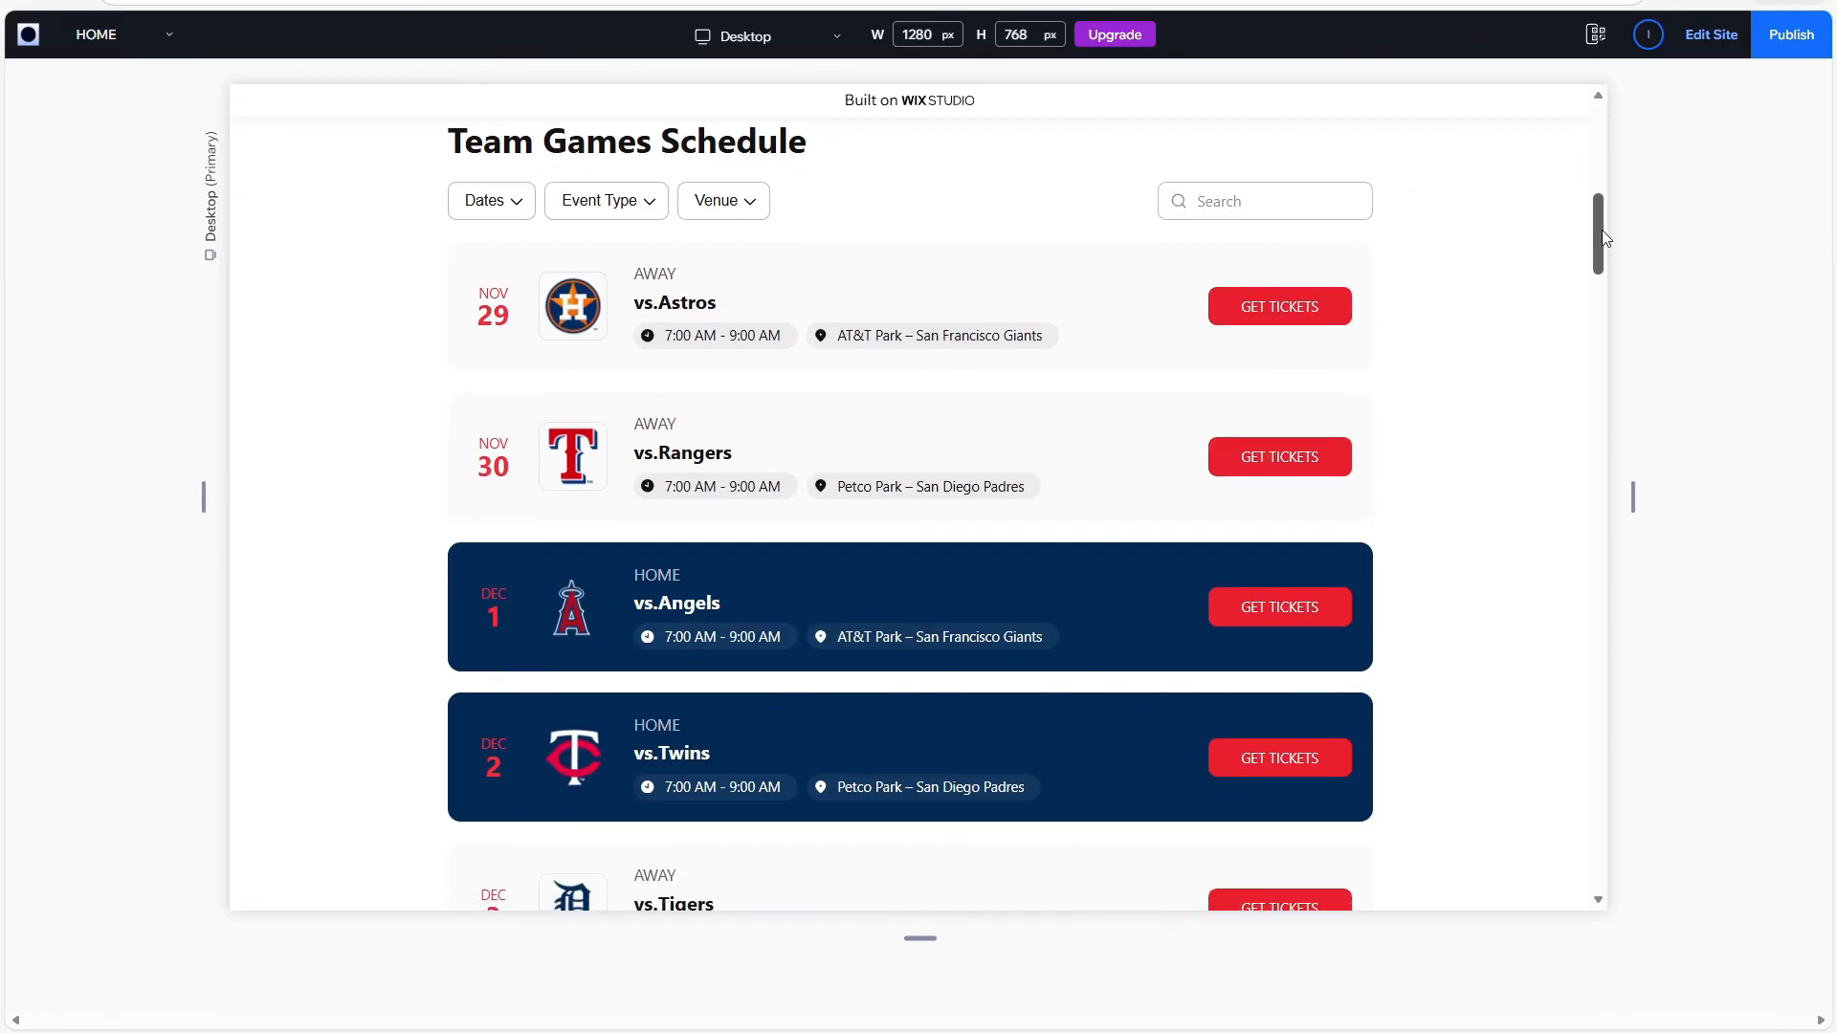
Step: Try the calendar's Dates, Event Type and Venue filters, selecting Petco Park and AT&T Park in turn and clearing the venue selection
{"action": "left_click", "coordinate": [513, 201]}
{"action": "left_click", "coordinate": [513, 201]}
{"action": "left_click", "coordinate": [625, 211]}
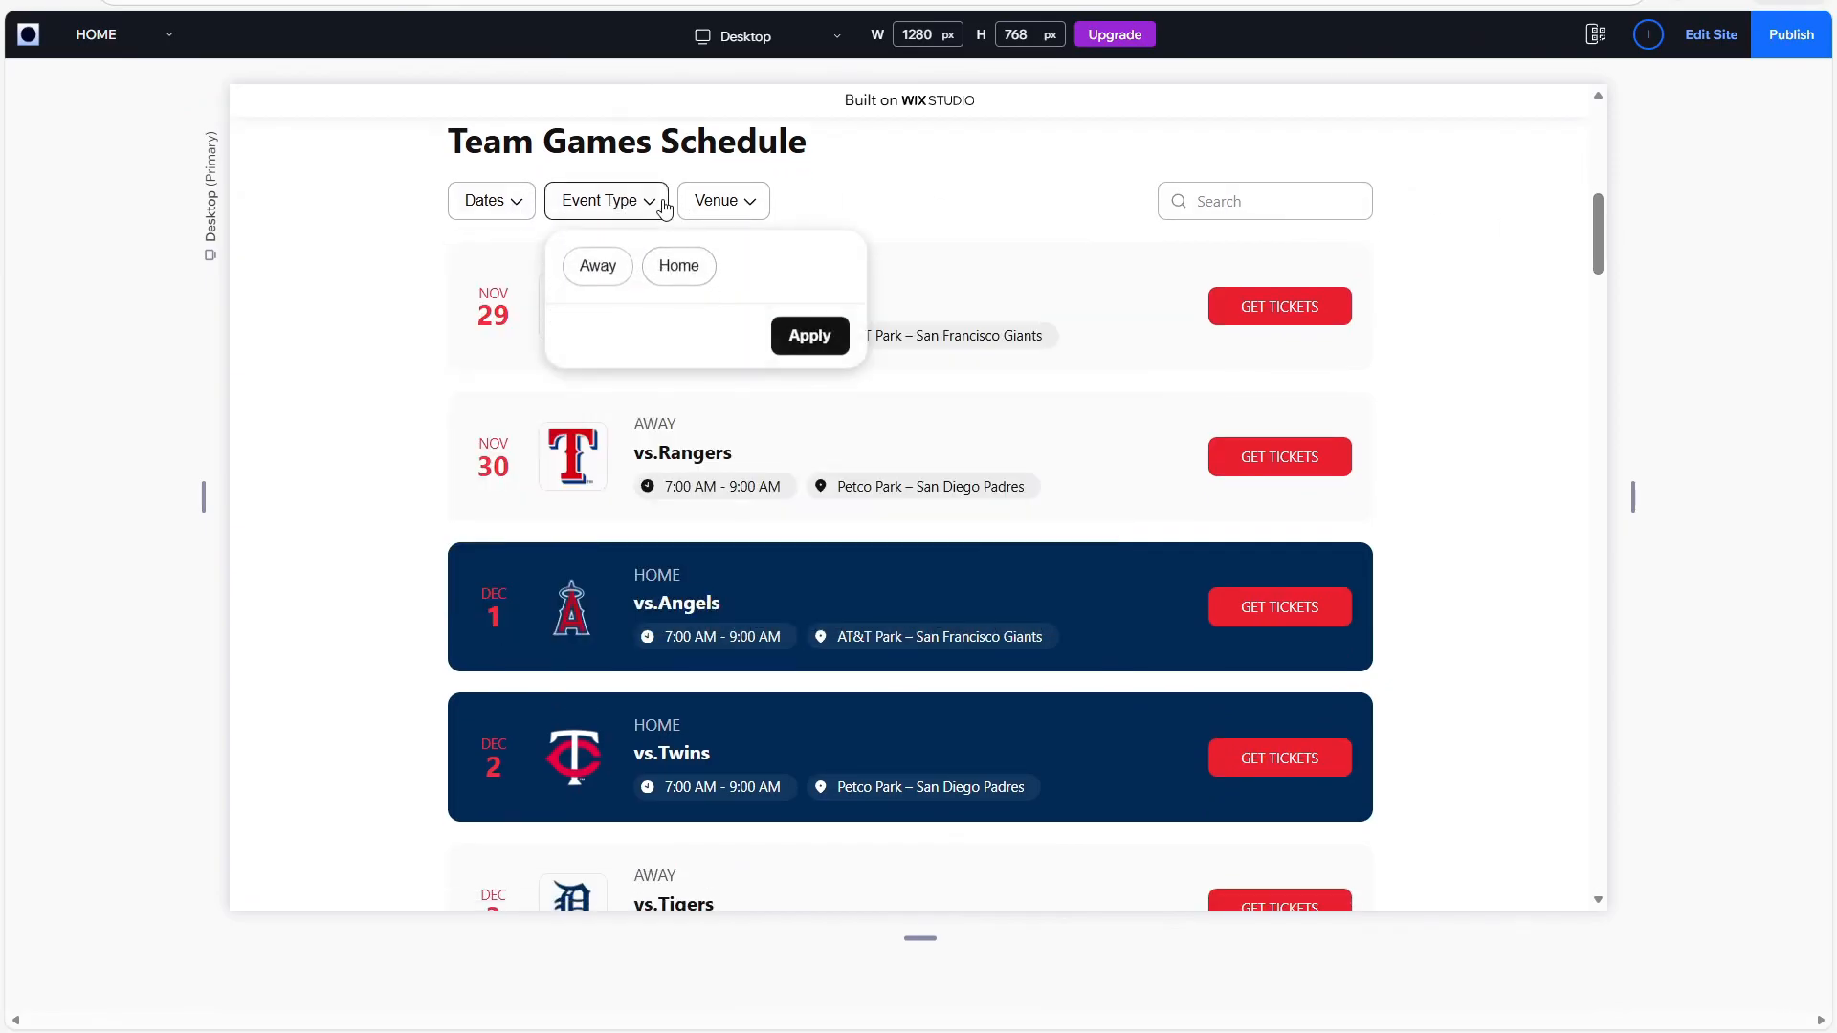
{"action": "left_click", "coordinate": [658, 199]}
{"action": "left_click", "coordinate": [736, 204]}
{"action": "left_click", "coordinate": [706, 257]}
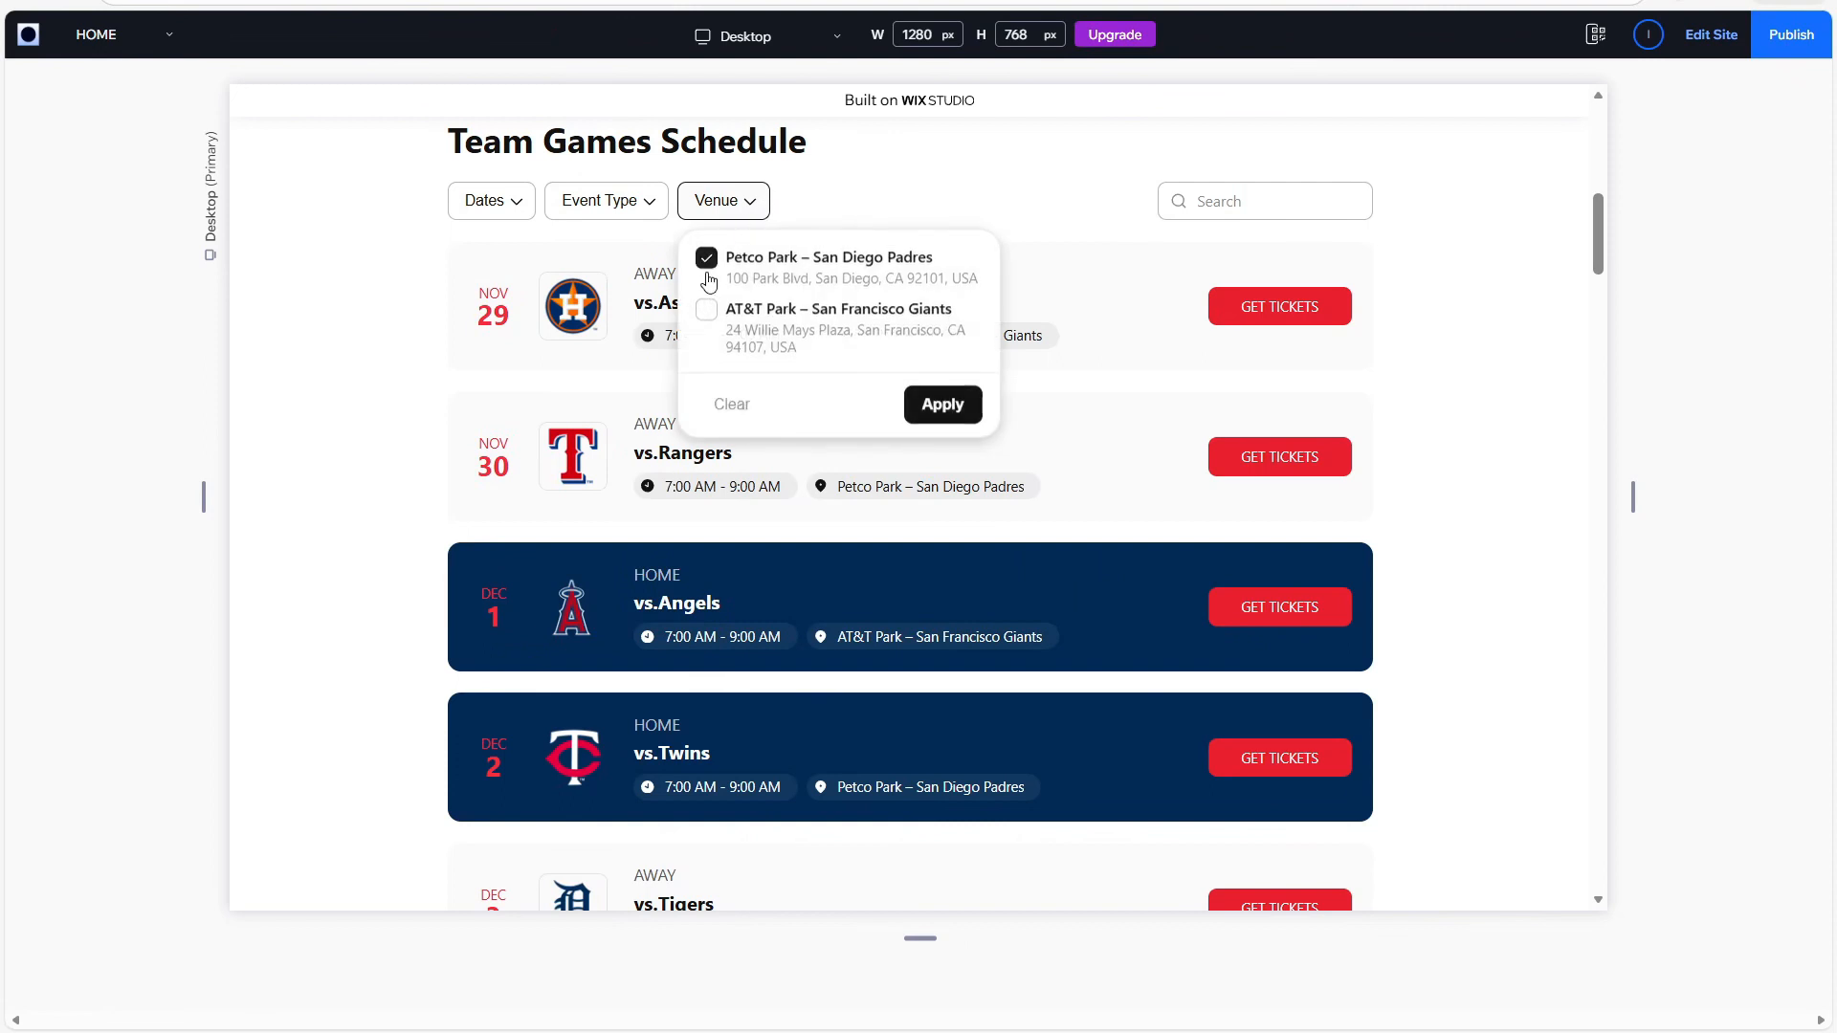
{"action": "left_click", "coordinate": [706, 309]}
{"action": "left_click", "coordinate": [706, 257]}
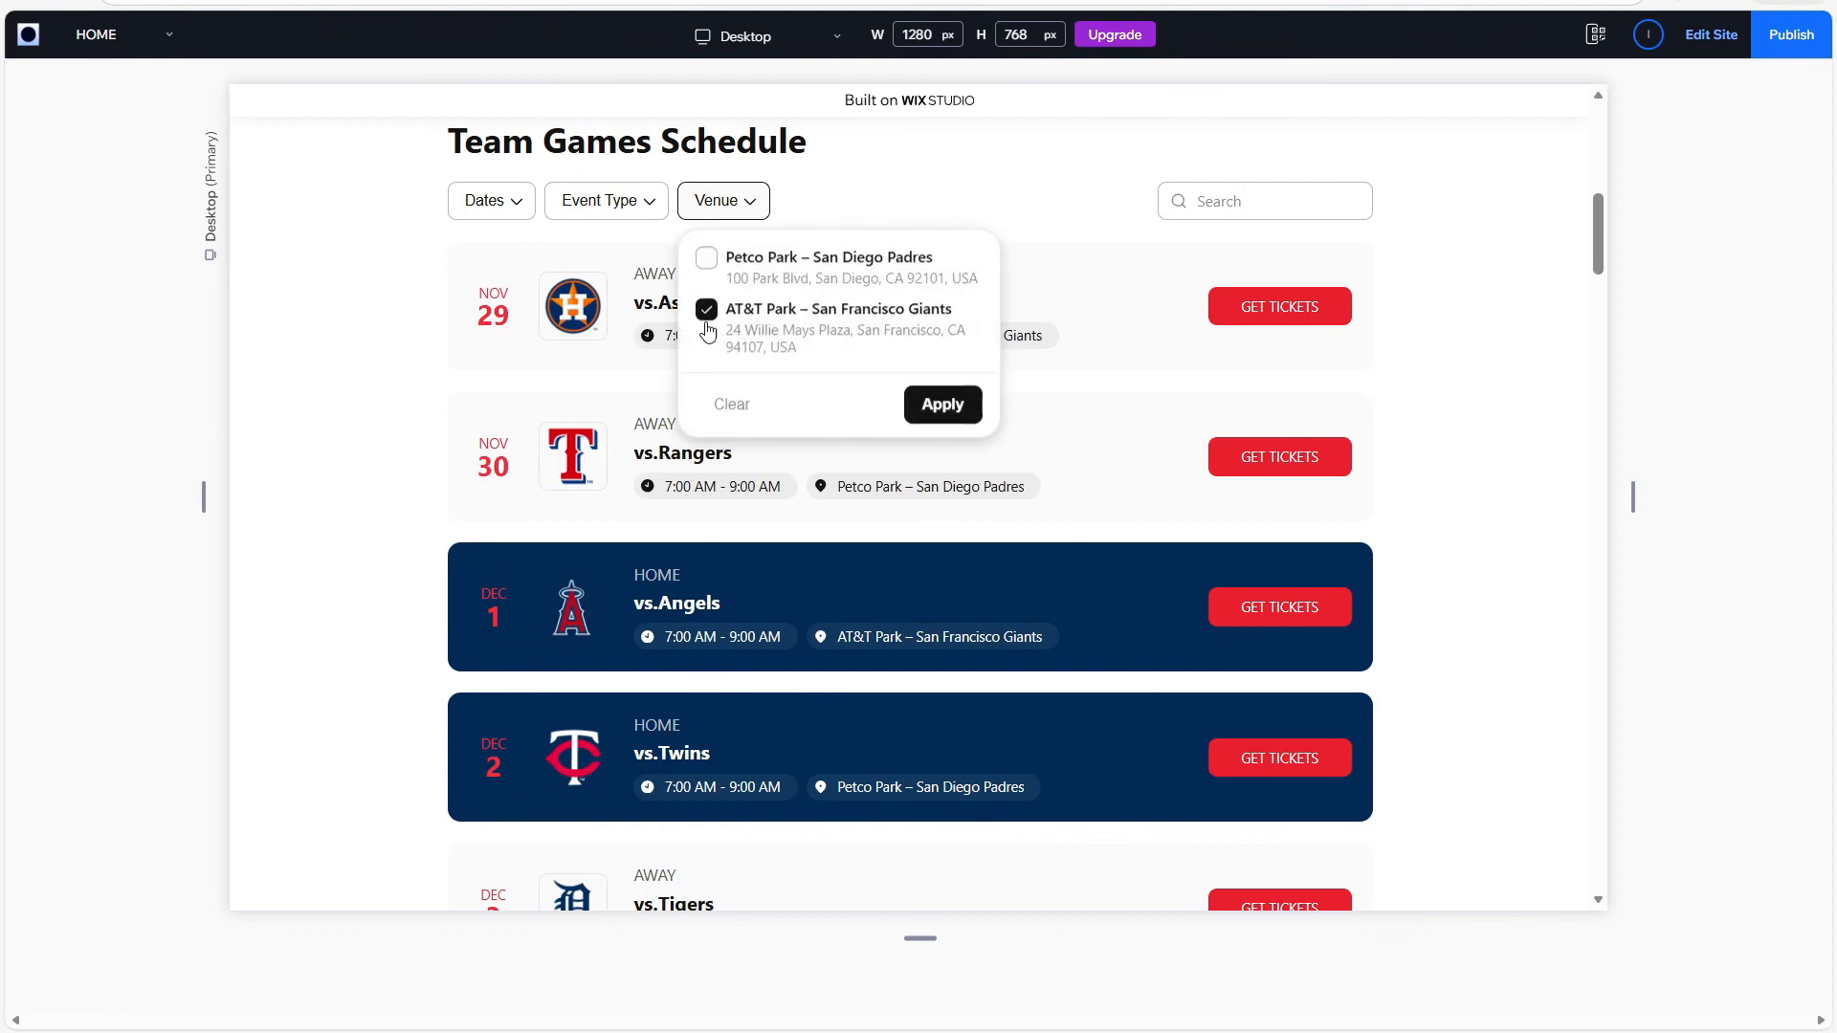
{"action": "left_click", "coordinate": [732, 404]}
{"action": "left_click", "coordinate": [703, 213]}
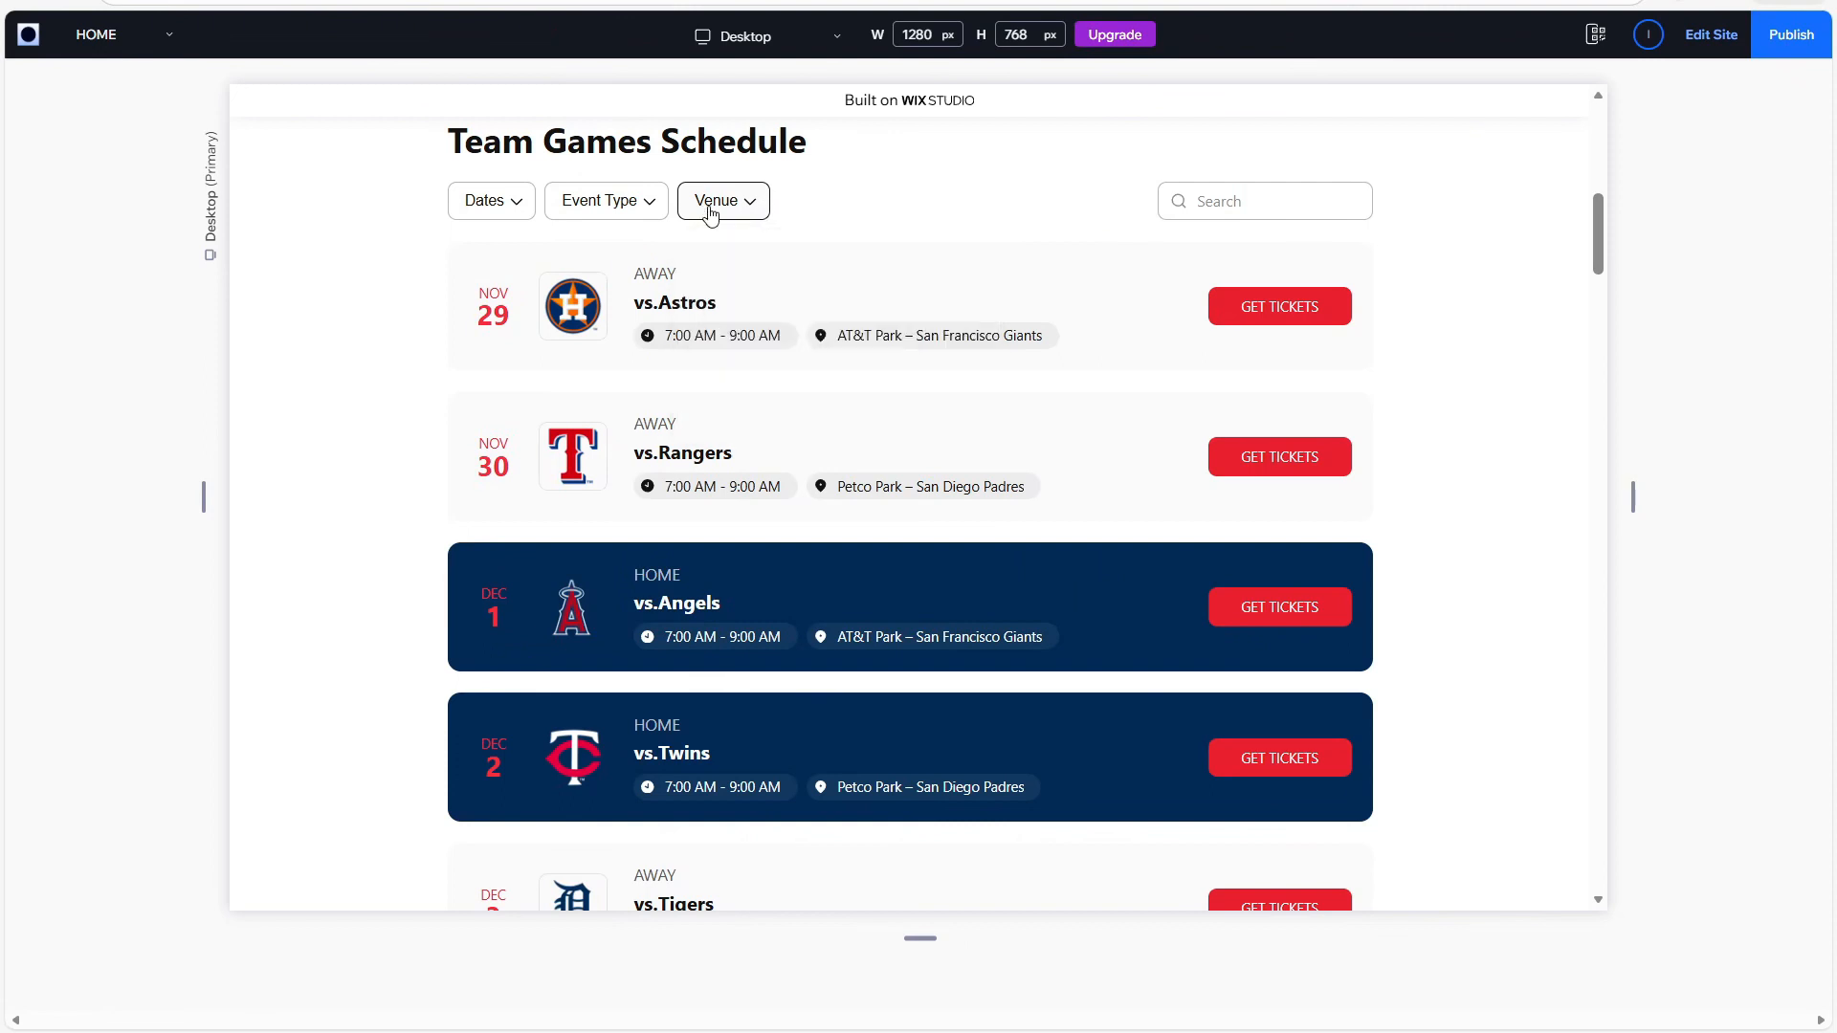